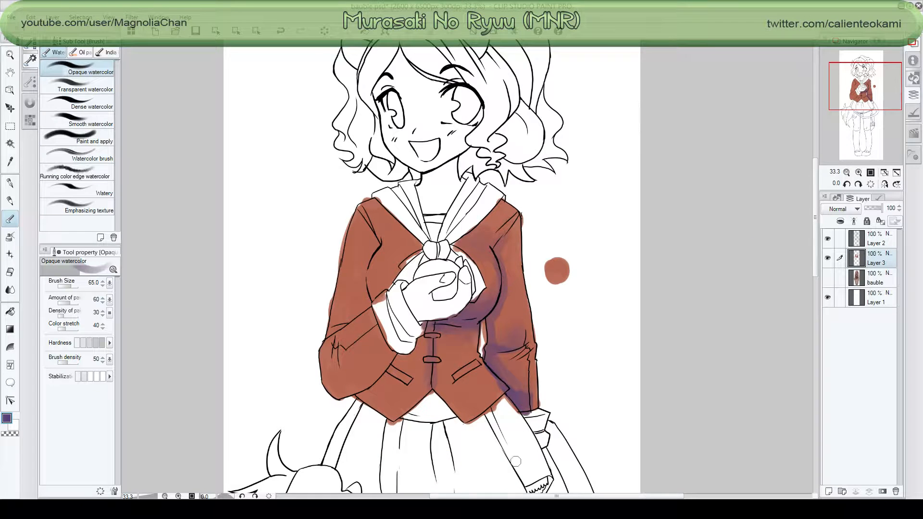
Shade the underside of the raised arm's sleeve in purple on Layer 3, reducing the Opaque watercolor brush to size 31.7.
scroll(520, 408, "up", 2)
scroll(519, 409, "up", 3)
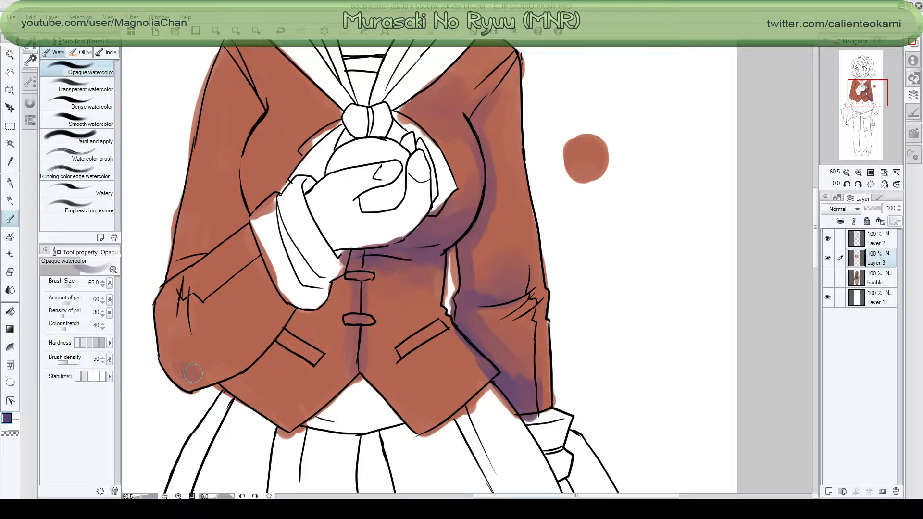
mouse_move(190, 373)
left_mouse_down()
mouse_move(166, 357)
mouse_move(209, 367)
mouse_move(235, 349)
mouse_move(248, 339)
left_mouse_up()
left_click_drag(71, 287, 60, 287)
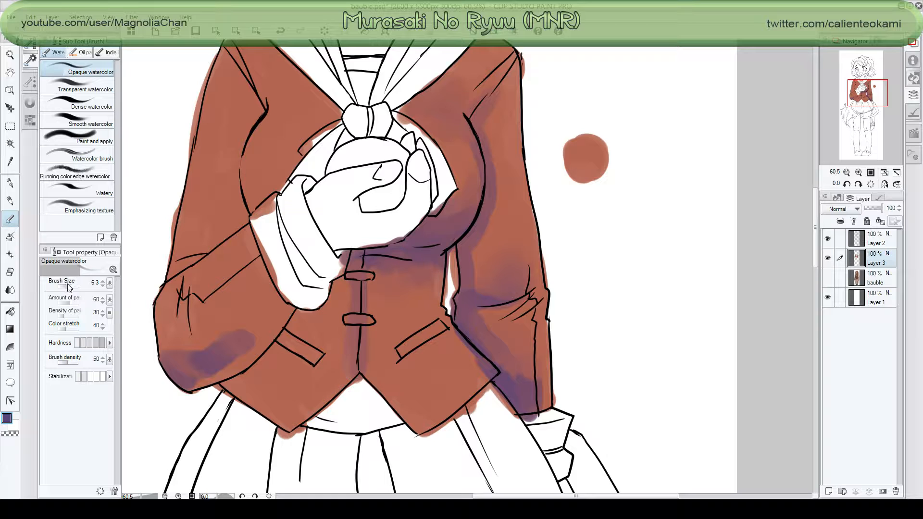
left_click_drag(74, 287, 73, 287)
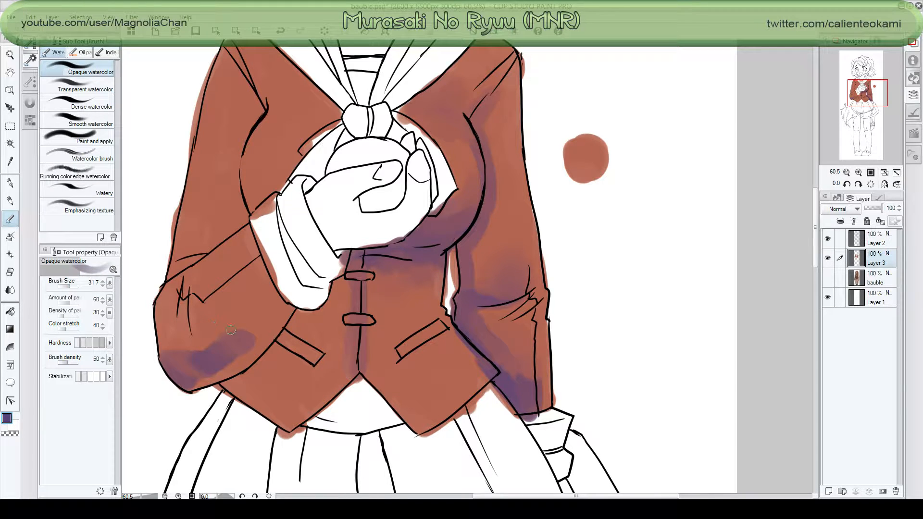
mouse_move(231, 331)
left_mouse_down()
mouse_move(257, 337)
mouse_move(273, 318)
mouse_move(269, 304)
mouse_move(285, 309)
mouse_move(254, 252)
mouse_move(270, 286)
mouse_move(247, 316)
mouse_move(272, 321)
mouse_move(285, 311)
mouse_move(248, 354)
mouse_move(188, 384)
mouse_move(201, 371)
mouse_move(187, 373)
mouse_move(206, 370)
mouse_move(196, 382)
mouse_move(243, 359)
mouse_move(219, 370)
mouse_move(292, 307)
mouse_move(233, 349)
left_mouse_up()
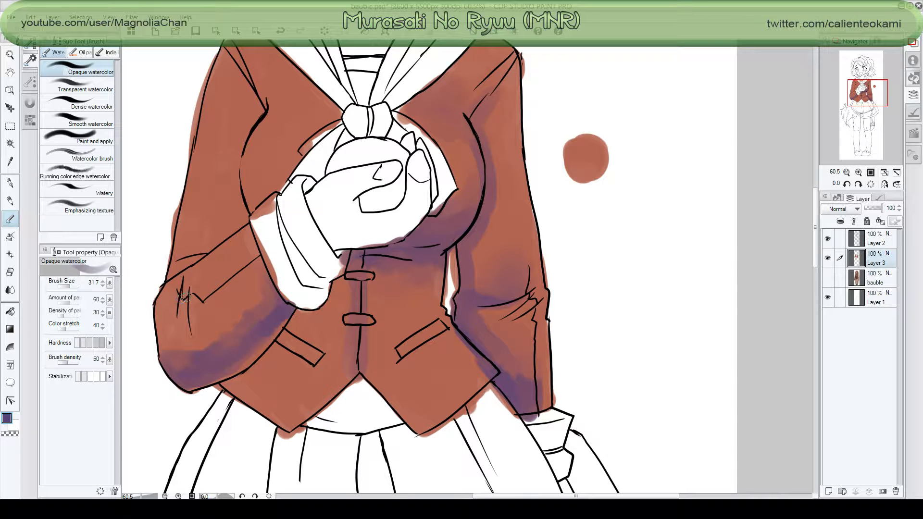
Add purple shading to the raised arm's elbow creases and lower sleeve, and to the jacket front beneath that arm and around its fastenings.
left_click_drag(188, 287, 196, 334)
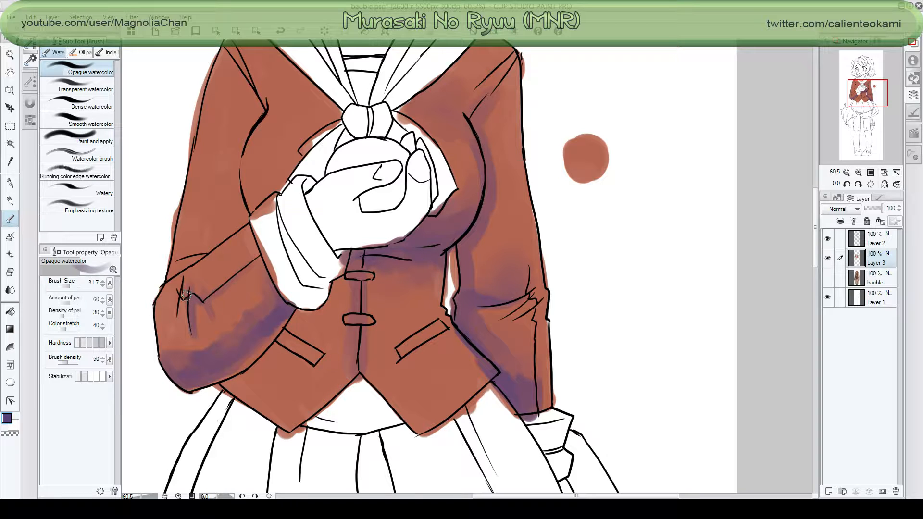
mouse_move(186, 295)
left_mouse_down()
mouse_move(178, 286)
mouse_move(180, 301)
left_mouse_up()
mouse_move(164, 365)
left_mouse_down()
mouse_move(181, 382)
mouse_move(173, 377)
mouse_move(210, 374)
mouse_move(187, 362)
mouse_move(214, 373)
mouse_move(202, 361)
mouse_move(243, 358)
left_mouse_up()
mouse_move(221, 384)
left_mouse_down()
mouse_move(247, 375)
mouse_move(307, 313)
mouse_move(271, 349)
mouse_move(293, 348)
mouse_move(280, 339)
mouse_move(307, 360)
mouse_move(287, 332)
mouse_move(308, 342)
mouse_move(287, 336)
mouse_move(309, 355)
mouse_move(293, 329)
mouse_move(322, 311)
mouse_move(363, 247)
mouse_move(355, 267)
mouse_move(375, 271)
mouse_move(351, 310)
mouse_move(369, 315)
mouse_move(345, 316)
mouse_move(373, 319)
mouse_move(362, 306)
mouse_move(360, 329)
mouse_move(345, 321)
mouse_move(375, 321)
left_mouse_up()
scroll(377, 319, "down", 1)
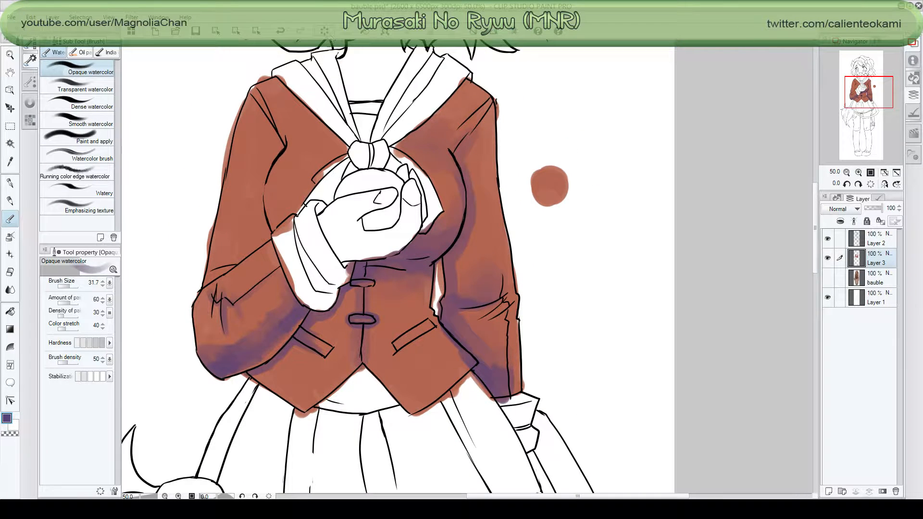
Rearrange the brush panels so the tool properties take the full height of the column in place of the sub tool list.
scroll(319, 86, "up", 1)
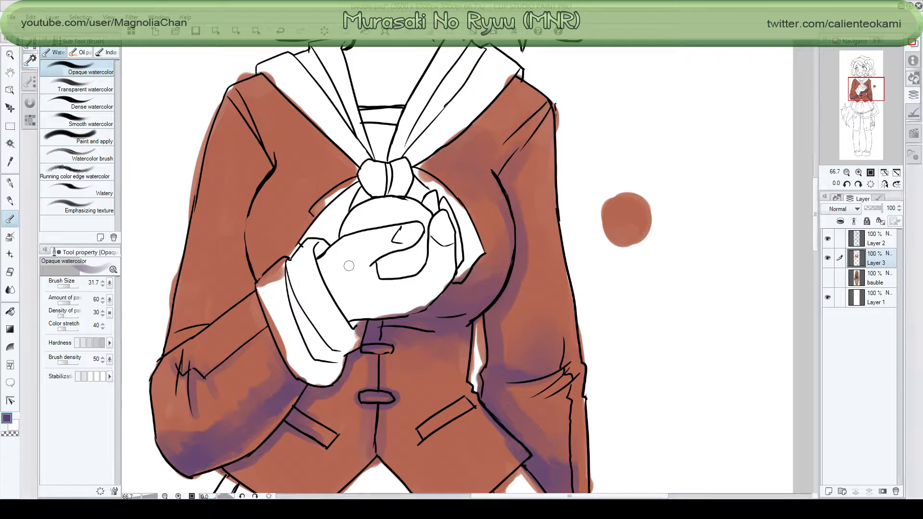
scroll(358, 250, "down", 1)
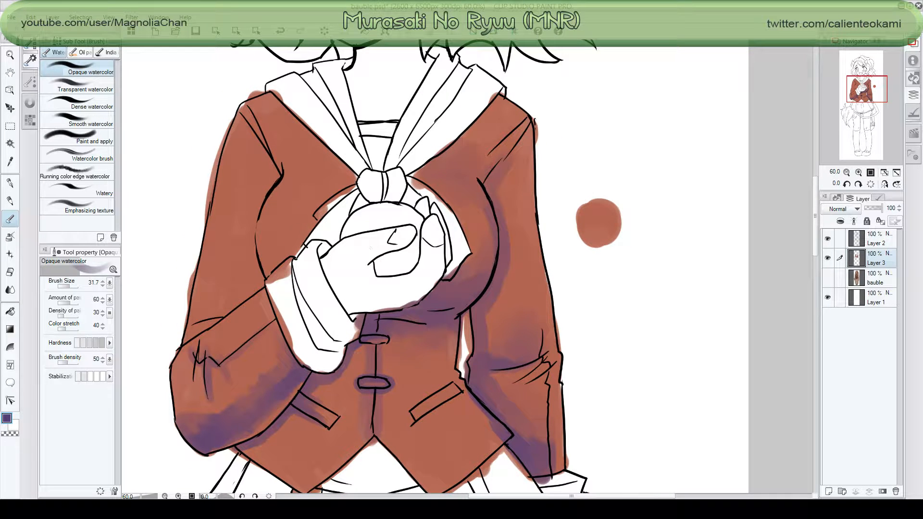
left_click(108, 282)
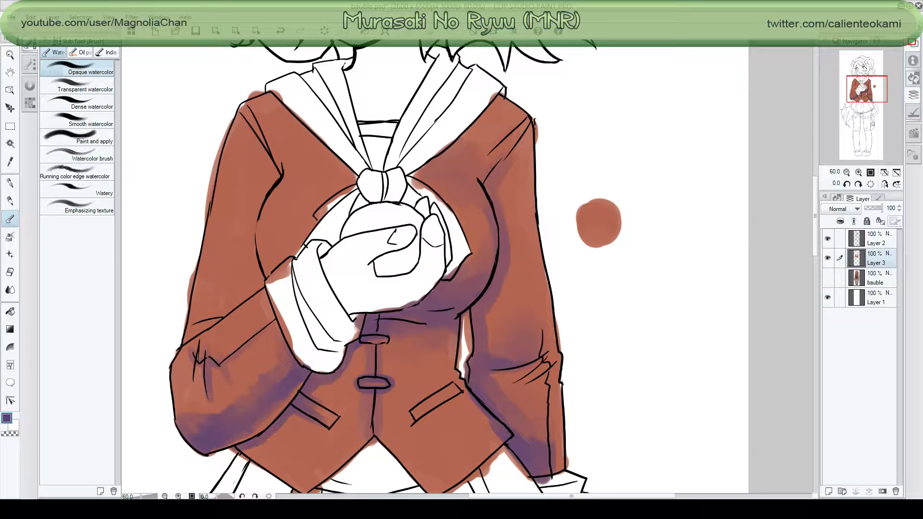
left_click_drag(114, 248, 111, 248)
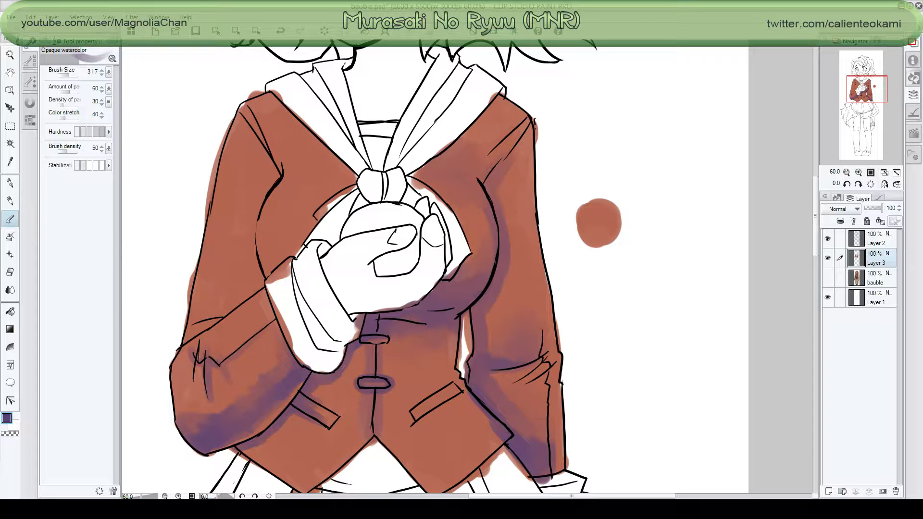
left_click_drag(122, 242, 126, 268)
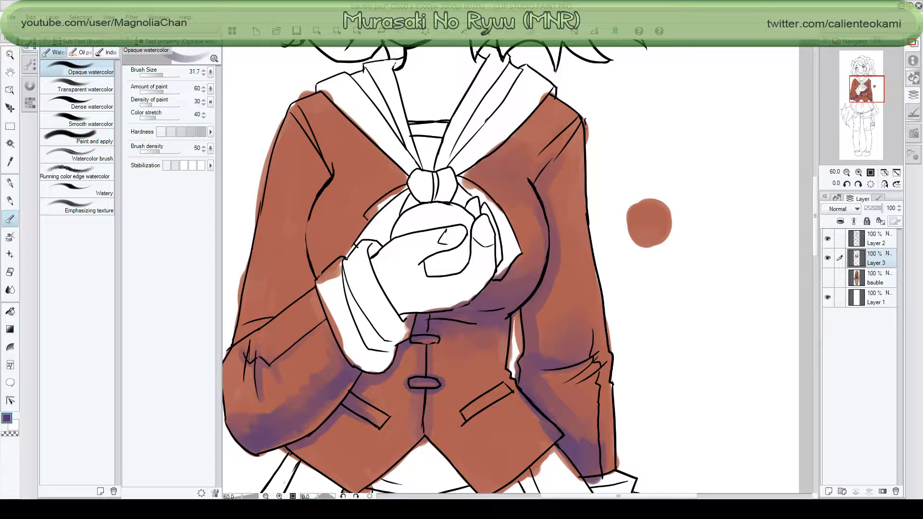
left_click_drag(108, 47, 103, 58)
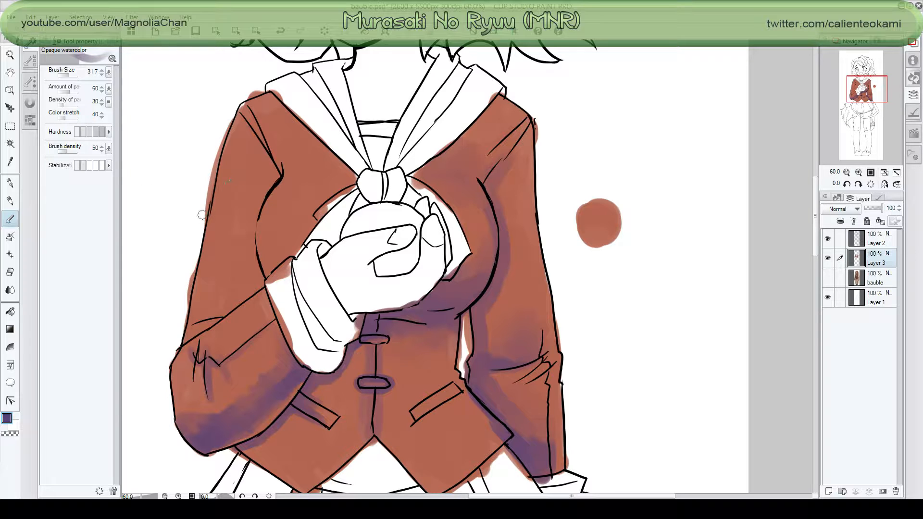
Undo the stray stroke and shade the raised arm's upper sleeve in purple, beside the chest and above the elbow fold.
left_click_drag(163, 204, 155, 186)
key("ctrl+z")
mouse_move(259, 228)
left_mouse_down()
mouse_move(269, 272)
mouse_move(280, 262)
mouse_move(201, 329)
mouse_move(264, 295)
mouse_move(188, 322)
mouse_move(222, 316)
mouse_move(176, 346)
left_mouse_up()
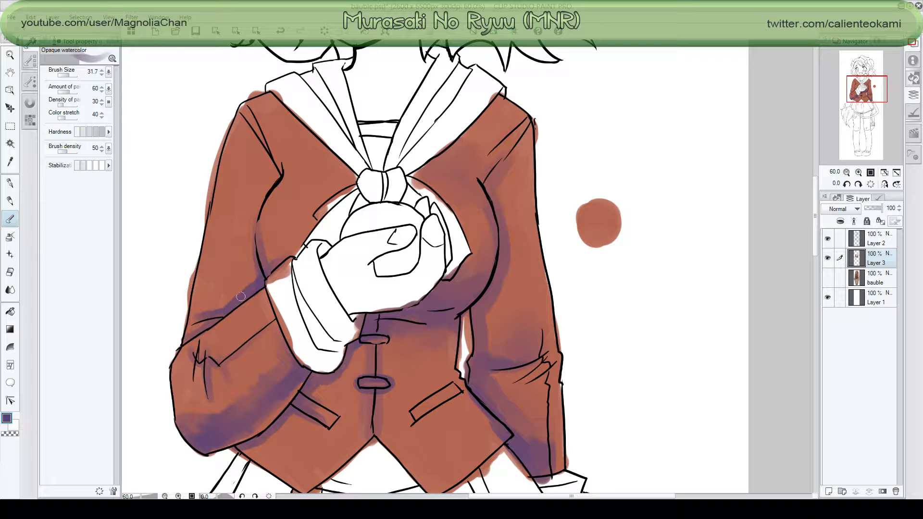
mouse_move(241, 297)
left_mouse_down()
mouse_move(258, 263)
mouse_move(267, 274)
left_mouse_up()
Paint purple shadows along the fold under the bust and in the armpit creases of both sleeves.
mouse_move(459, 300)
left_mouse_down()
mouse_move(479, 308)
mouse_move(477, 350)
mouse_move(459, 307)
mouse_move(407, 314)
mouse_move(445, 310)
mouse_move(407, 312)
mouse_move(424, 302)
mouse_move(438, 316)
mouse_move(470, 303)
mouse_move(418, 320)
mouse_move(376, 326)
mouse_move(369, 320)
mouse_move(397, 313)
mouse_move(367, 317)
mouse_move(411, 310)
mouse_move(375, 319)
mouse_move(427, 333)
left_mouse_up()
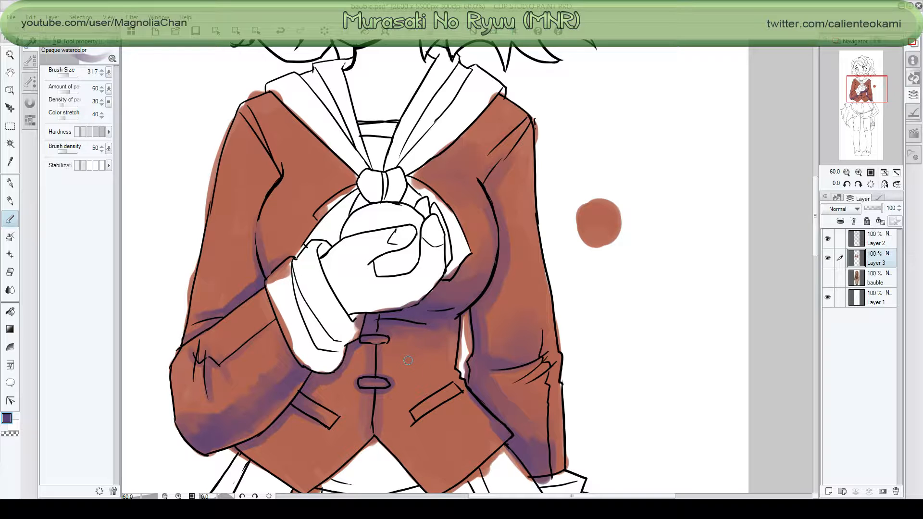
mouse_move(504, 174)
left_mouse_down()
mouse_move(488, 184)
mouse_move(490, 173)
mouse_move(490, 191)
mouse_move(494, 166)
mouse_move(481, 177)
mouse_move(495, 150)
mouse_move(479, 179)
mouse_move(491, 154)
left_mouse_up()
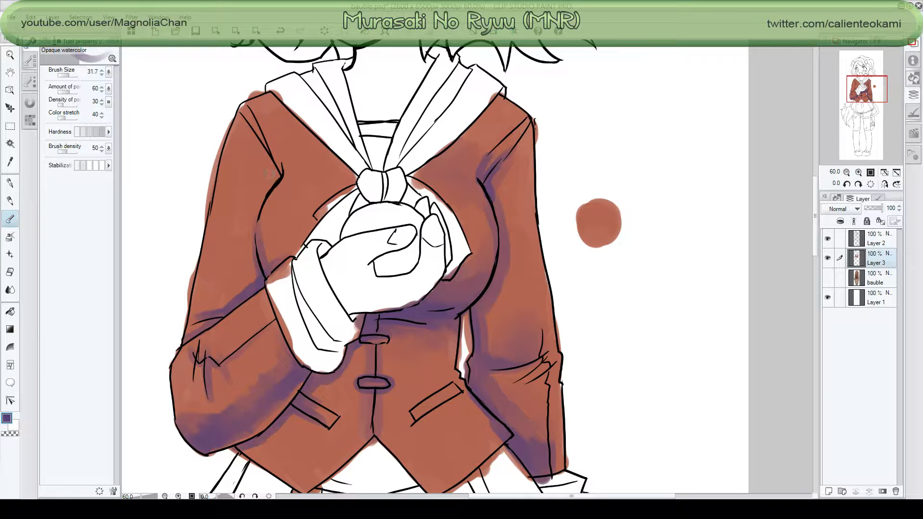
mouse_move(279, 158)
left_mouse_down()
mouse_move(258, 114)
mouse_move(280, 165)
mouse_move(277, 173)
mouse_move(270, 161)
mouse_move(271, 185)
mouse_move(252, 219)
mouse_move(264, 199)
mouse_move(254, 239)
mouse_move(262, 273)
mouse_move(263, 224)
left_mouse_up()
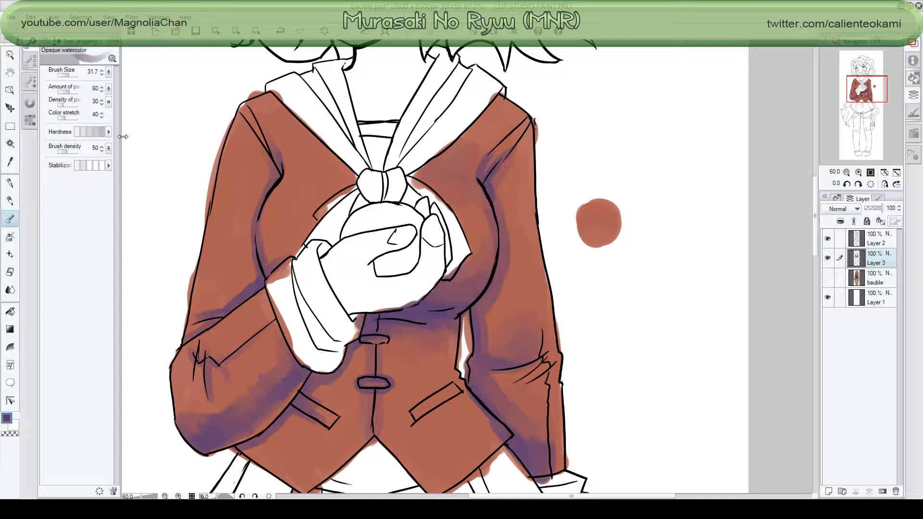
Set the brush size to 49 and deepen the shading on the raised arm's upper sleeve and the adjoining side of the chest.
left_click_drag(73, 76, 80, 73)
left_click(102, 69)
left_click(102, 72)
left_click(102, 70)
mouse_move(251, 263)
left_mouse_down()
mouse_move(257, 285)
mouse_move(216, 312)
left_mouse_up()
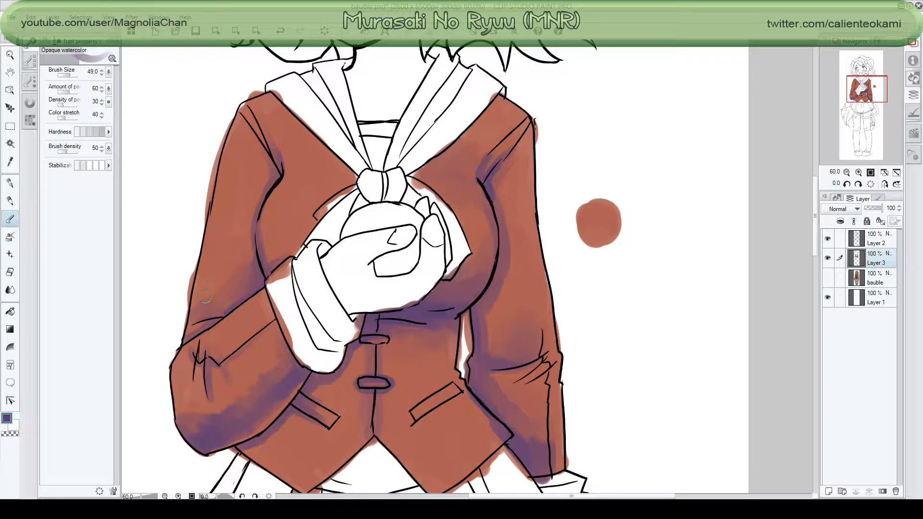
left_click_drag(267, 255, 267, 262)
mouse_move(281, 252)
left_mouse_down()
mouse_move(262, 255)
mouse_move(270, 248)
left_mouse_up()
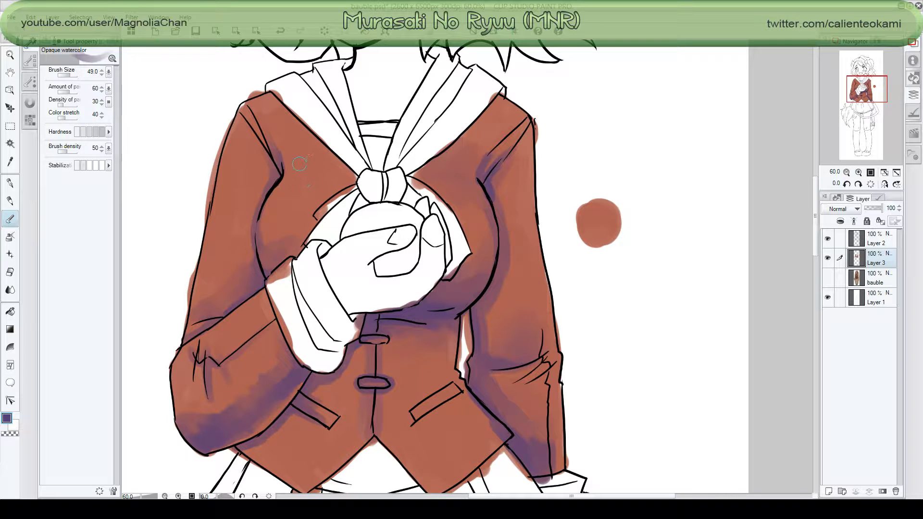
Shade the upper chest of the jacket in purple on both sides of the neckerchief knot.
mouse_move(282, 172)
left_mouse_down()
mouse_move(347, 170)
mouse_move(302, 189)
mouse_move(284, 178)
mouse_move(267, 192)
mouse_move(291, 164)
mouse_move(345, 167)
mouse_move(312, 143)
mouse_move(333, 166)
mouse_move(289, 160)
mouse_move(292, 177)
mouse_move(276, 142)
mouse_move(282, 159)
mouse_move(309, 156)
mouse_move(288, 167)
mouse_move(296, 172)
mouse_move(342, 171)
left_mouse_up()
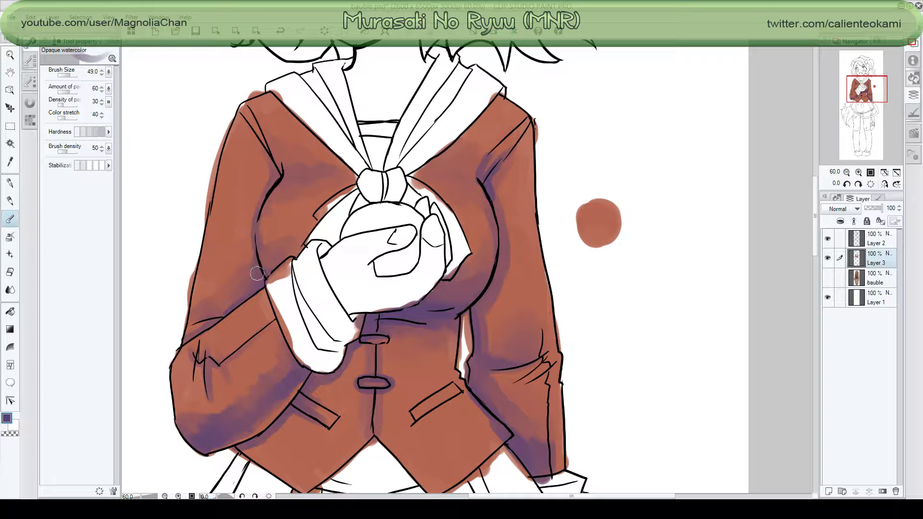
mouse_move(256, 284)
left_mouse_down()
mouse_move(193, 336)
mouse_move(241, 286)
left_mouse_up()
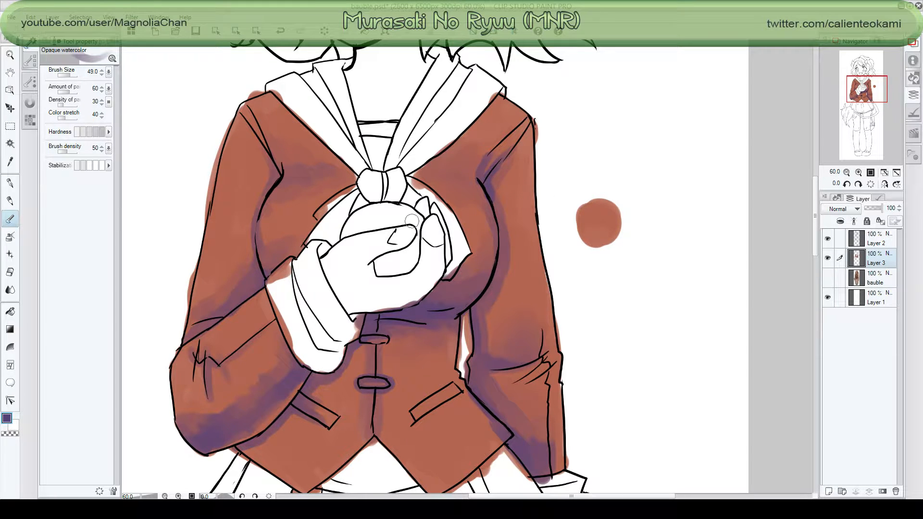
mouse_move(475, 178)
left_mouse_down()
mouse_move(423, 181)
mouse_move(437, 179)
mouse_move(428, 175)
mouse_move(442, 158)
mouse_move(399, 183)
mouse_move(427, 182)
mouse_move(428, 207)
mouse_move(457, 226)
mouse_move(460, 193)
mouse_move(430, 183)
mouse_move(433, 170)
mouse_move(416, 172)
mouse_move(435, 164)
mouse_move(435, 178)
mouse_move(470, 172)
mouse_move(485, 160)
mouse_move(445, 157)
left_mouse_up()
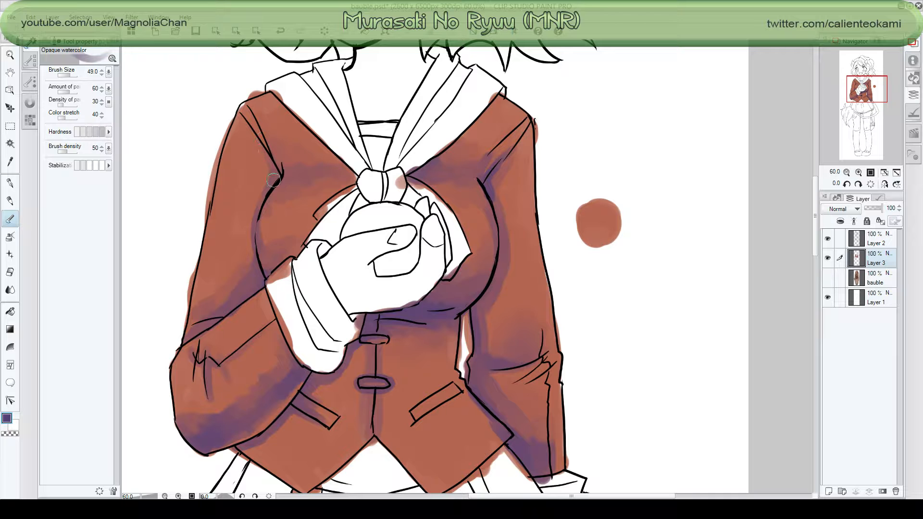
Show the bauble reference layer, sample the skirt's brown with the eyedropper, and hide the layer again.
left_click_drag(856, 102, 857, 119)
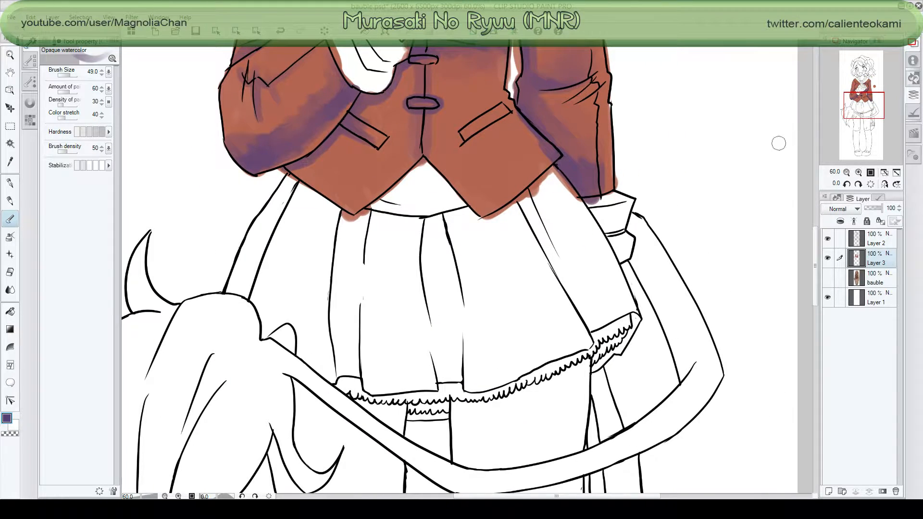
left_click(828, 278)
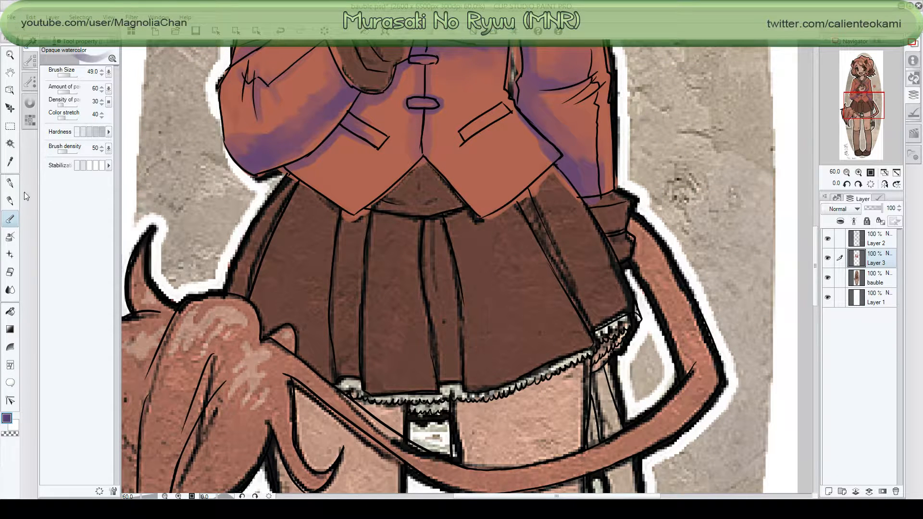
left_click(10, 162)
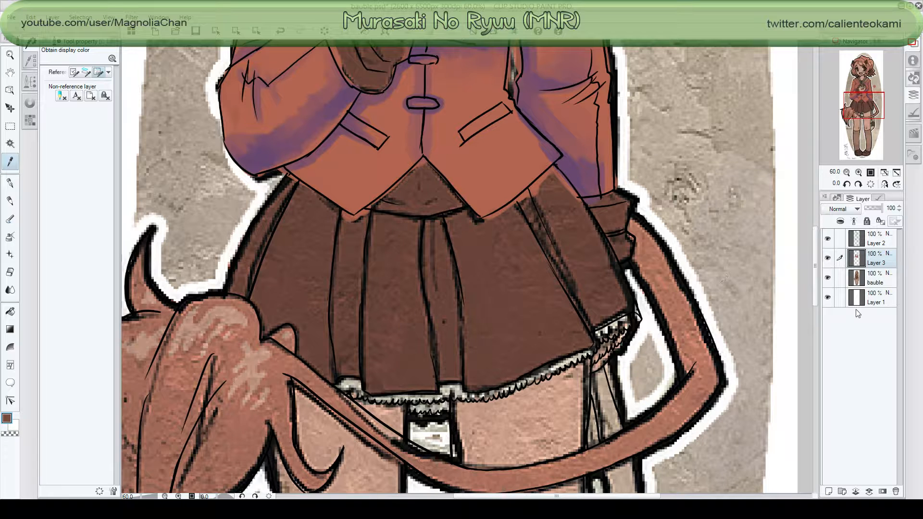
left_click(829, 278)
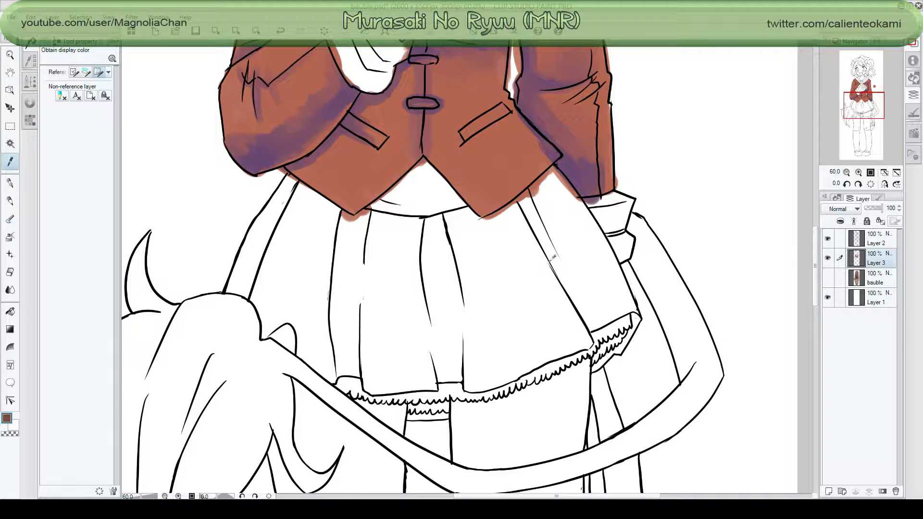
Block in the middle of the skirt in flat brown using the G-pen at size 227.5.
left_click(10, 183)
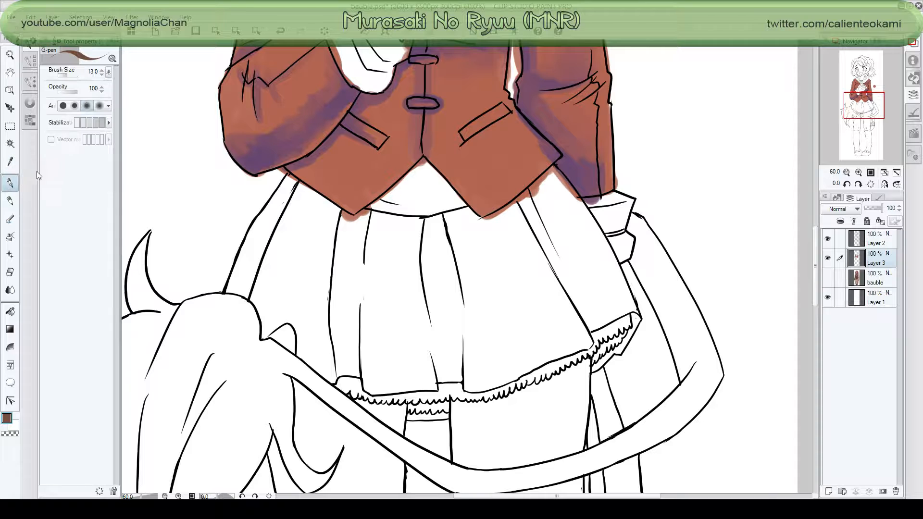
left_click(71, 76)
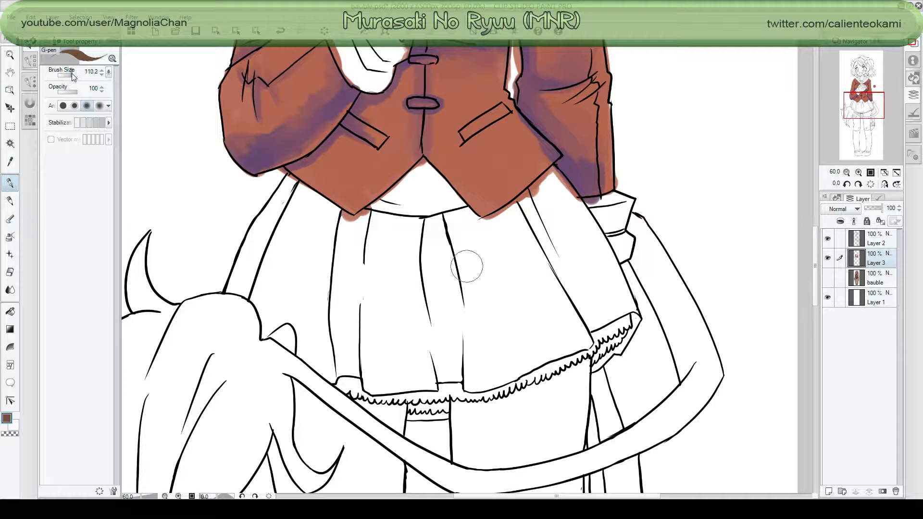
left_click(387, 262)
mouse_move(384, 262)
left_mouse_down()
mouse_move(396, 292)
mouse_move(404, 267)
mouse_move(469, 276)
mouse_move(430, 316)
mouse_move(482, 281)
mouse_move(509, 277)
mouse_move(489, 284)
mouse_move(514, 241)
mouse_move(465, 254)
mouse_move(444, 248)
mouse_move(467, 269)
mouse_move(496, 346)
mouse_move(472, 364)
mouse_move(548, 329)
mouse_move(554, 316)
mouse_move(541, 312)
mouse_move(560, 282)
mouse_move(589, 313)
left_mouse_up()
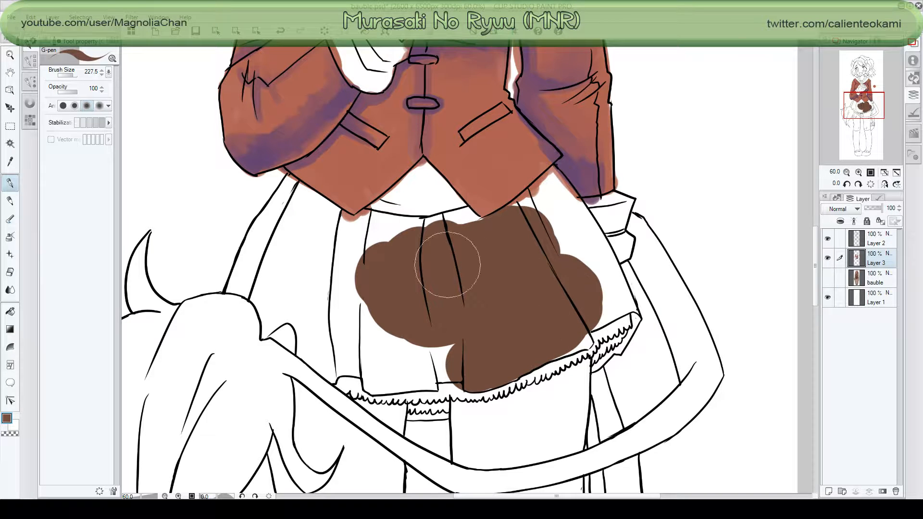
Reduce the G-pen to size 140.3 and fill the rest of the skirt with brown, including the turned underside of the hem.
left_click_drag(69, 77, 75, 77)
mouse_move(520, 222)
left_mouse_down()
mouse_move(566, 228)
mouse_move(568, 235)
mouse_move(557, 226)
mouse_move(593, 275)
mouse_move(572, 223)
mouse_move(594, 260)
mouse_move(580, 221)
mouse_move(609, 299)
mouse_move(595, 289)
mouse_move(623, 298)
mouse_move(620, 286)
mouse_move(635, 312)
mouse_move(608, 313)
mouse_move(584, 336)
mouse_move(531, 347)
left_mouse_up()
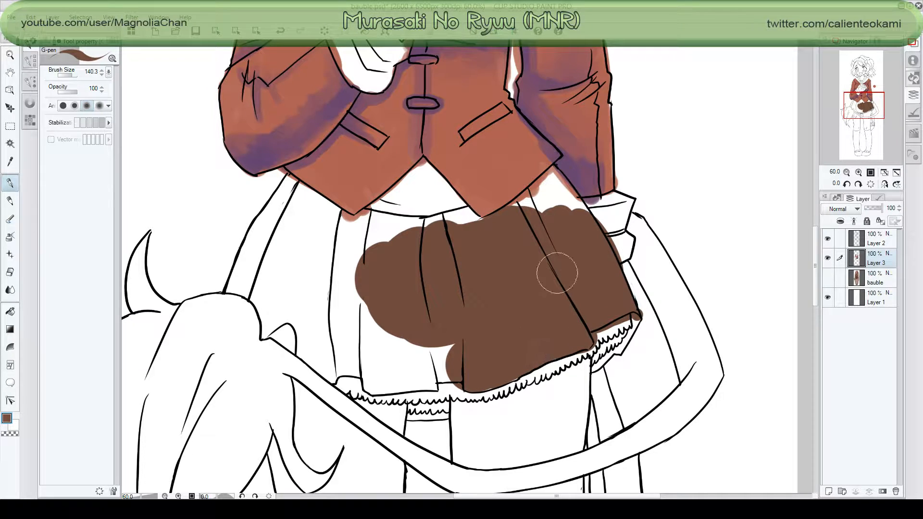
mouse_move(552, 172)
left_mouse_down()
mouse_move(507, 216)
mouse_move(543, 195)
mouse_move(539, 207)
mouse_move(555, 179)
mouse_move(566, 193)
mouse_move(552, 169)
mouse_move(592, 230)
mouse_move(552, 186)
mouse_move(570, 216)
left_mouse_up()
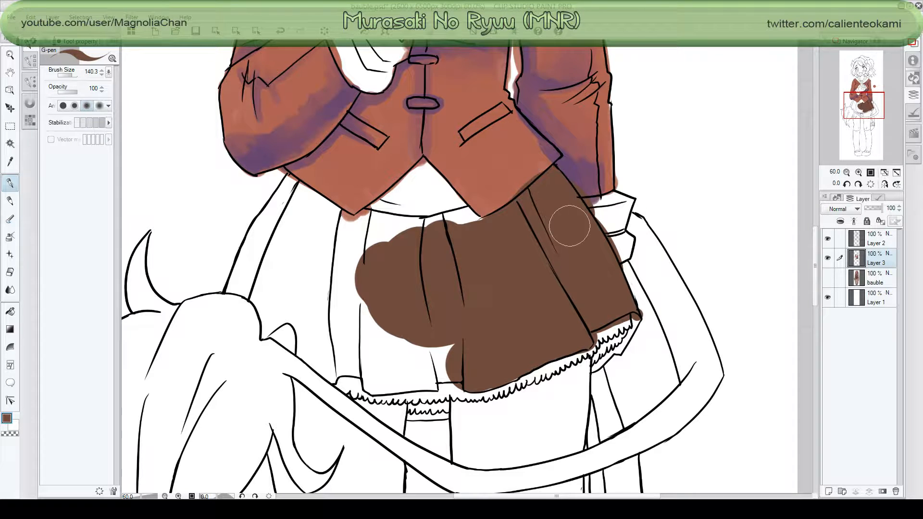
mouse_move(381, 252)
left_mouse_down()
mouse_move(357, 270)
mouse_move(335, 255)
mouse_move(314, 272)
mouse_move(284, 274)
mouse_move(281, 234)
mouse_move(229, 289)
mouse_move(260, 303)
mouse_move(267, 324)
mouse_move(260, 337)
mouse_move(274, 319)
mouse_move(298, 315)
mouse_move(306, 355)
mouse_move(332, 377)
mouse_move(340, 367)
mouse_move(333, 362)
mouse_move(375, 386)
mouse_move(424, 385)
mouse_move(445, 370)
mouse_move(433, 367)
mouse_move(458, 344)
mouse_move(380, 361)
mouse_move(308, 322)
mouse_move(329, 339)
mouse_move(297, 303)
mouse_move(394, 343)
mouse_move(355, 309)
mouse_move(398, 335)
mouse_move(302, 301)
left_mouse_up()
mouse_move(260, 226)
left_mouse_down()
mouse_move(286, 185)
mouse_move(256, 232)
mouse_move(237, 294)
mouse_move(241, 262)
mouse_move(281, 300)
mouse_move(257, 268)
mouse_move(293, 183)
mouse_move(256, 231)
mouse_move(267, 217)
mouse_move(310, 207)
mouse_move(295, 188)
mouse_move(365, 237)
mouse_move(310, 233)
mouse_move(361, 262)
mouse_move(422, 166)
mouse_move(375, 221)
mouse_move(382, 214)
mouse_move(385, 233)
mouse_move(423, 202)
mouse_move(395, 213)
mouse_move(408, 192)
mouse_move(427, 190)
mouse_move(424, 174)
mouse_move(474, 212)
mouse_move(477, 227)
left_mouse_up()
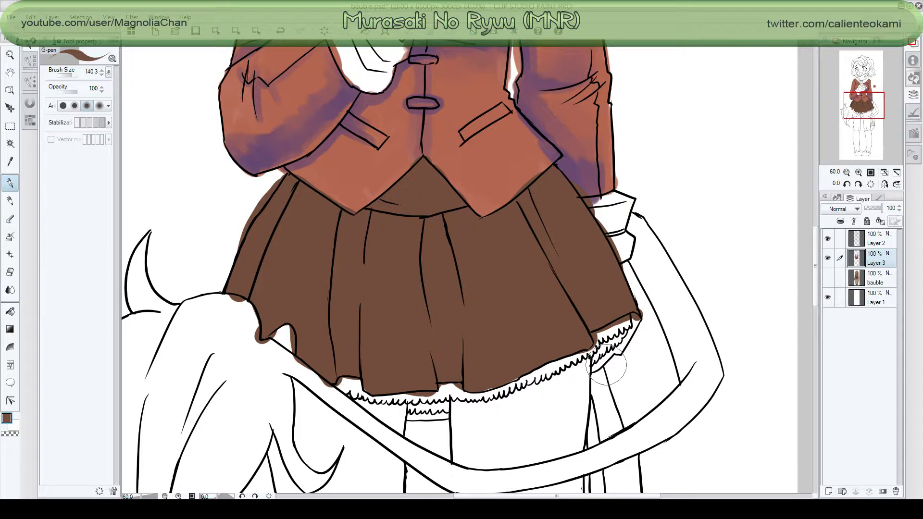
mouse_move(600, 351)
left_mouse_down()
mouse_move(596, 365)
mouse_move(633, 332)
mouse_move(631, 318)
left_mouse_up()
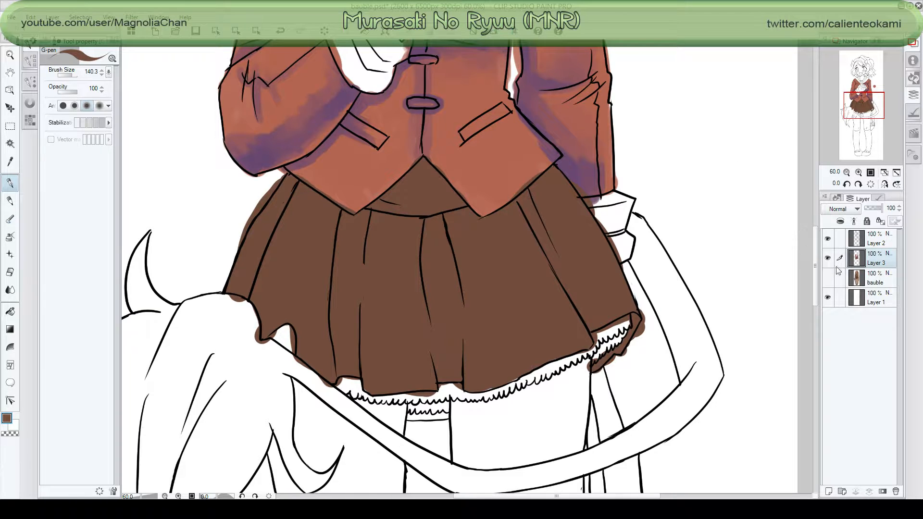
Resample the skirt's brown from the bauble reference layer with Layer 3 hidden, and bucket-fill the skirt with it on Layer 3.
left_click(828, 279)
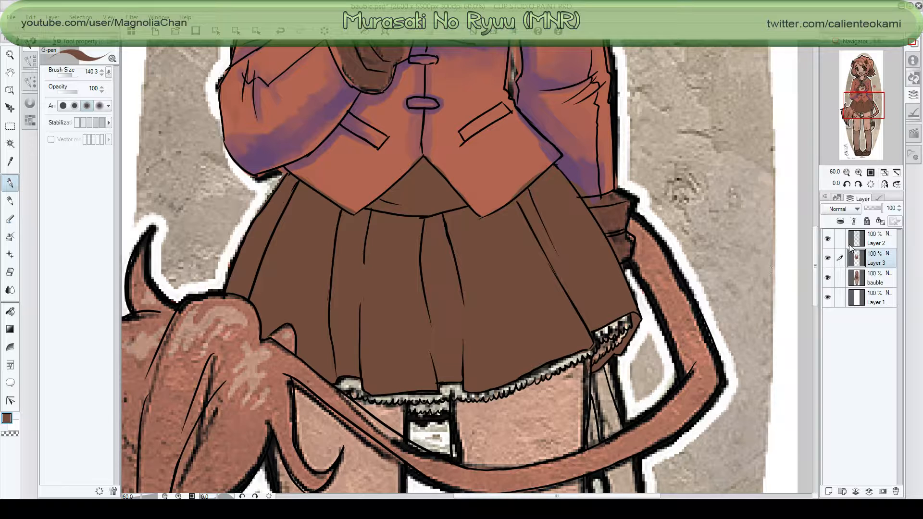
left_click(828, 258)
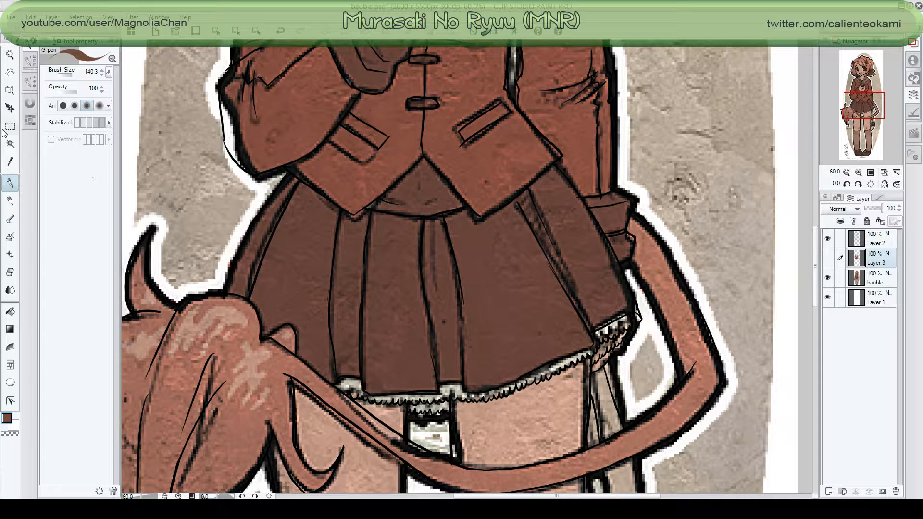
left_click(11, 161)
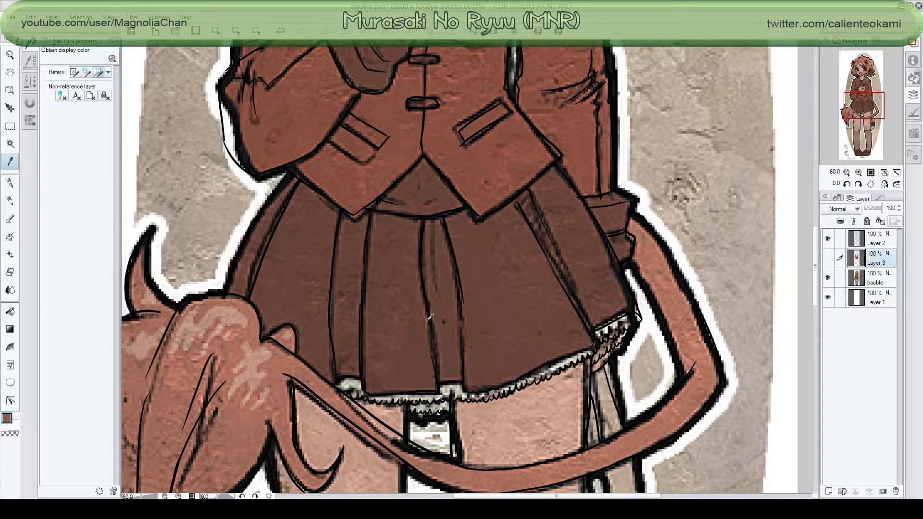
left_click(829, 260)
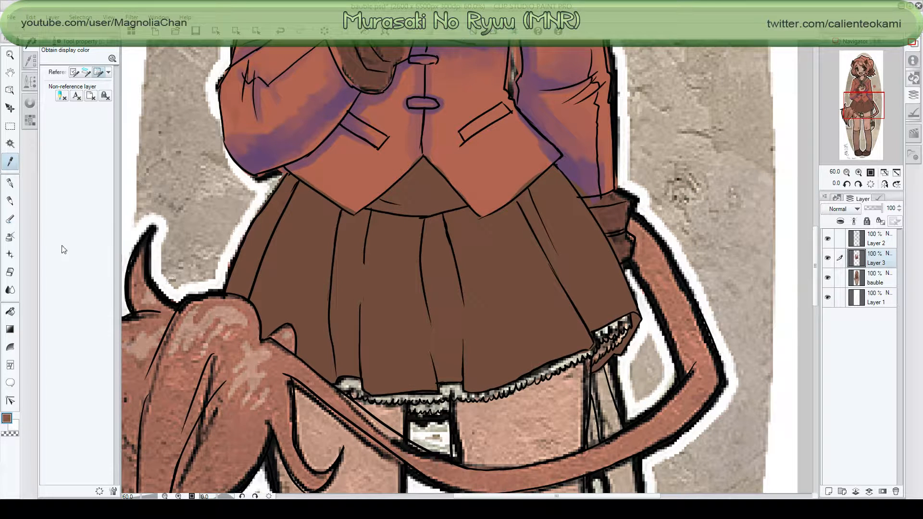
left_click(10, 312)
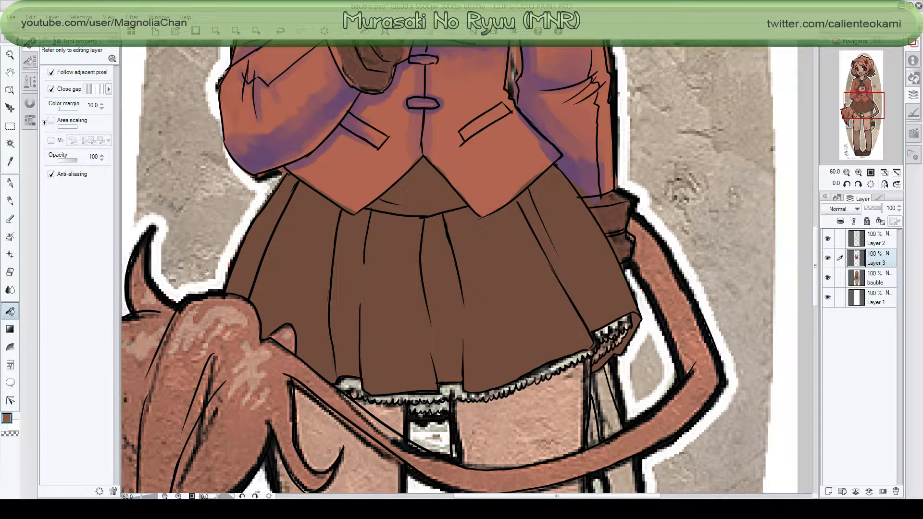
left_click(361, 298)
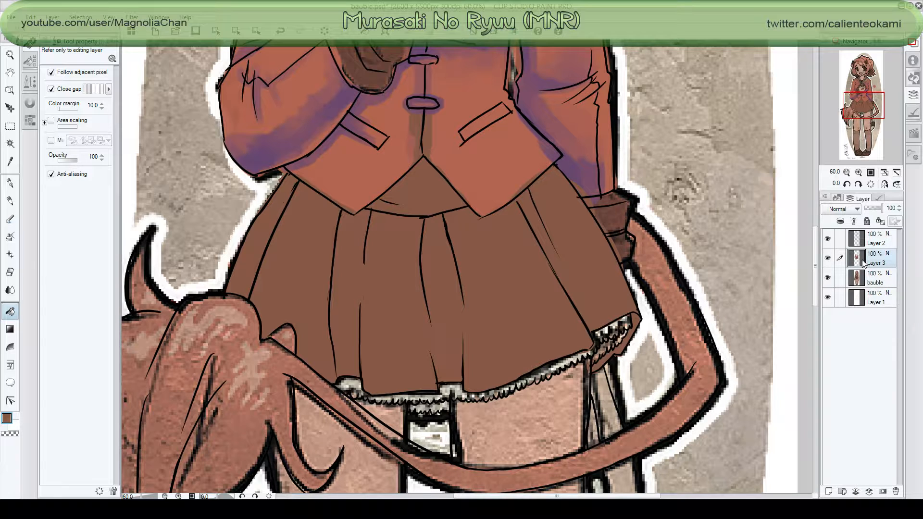
left_click(828, 278)
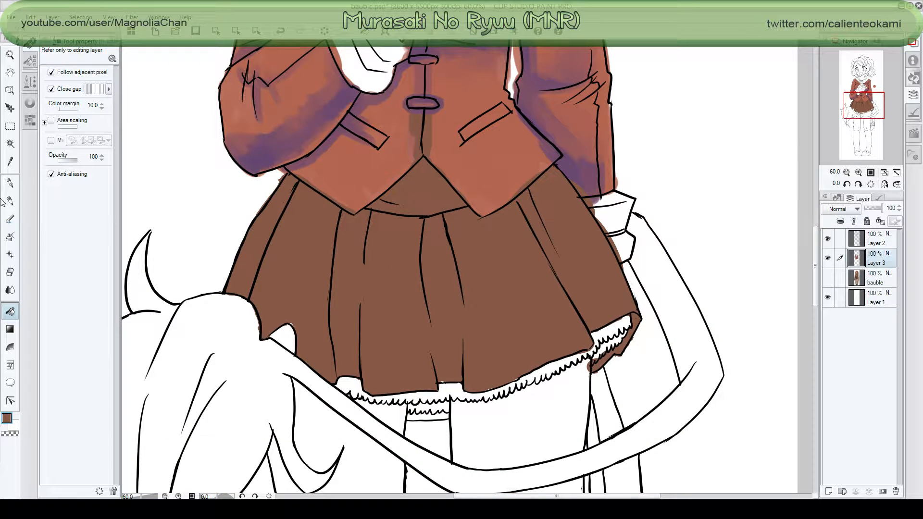
Set the G-pen to size 86.6 and fill the lowered arm's sleeve cuff with the skirt's brown.
left_click(10, 184)
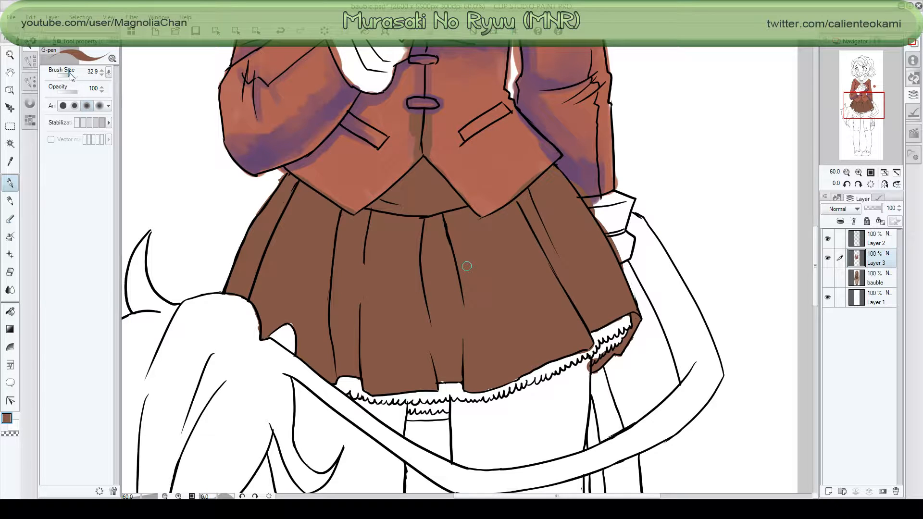
left_click_drag(70, 76, 82, 77)
mouse_move(598, 224)
left_mouse_down()
mouse_move(613, 211)
mouse_move(600, 204)
mouse_move(612, 201)
mouse_move(595, 205)
mouse_move(613, 196)
mouse_move(630, 203)
mouse_move(605, 228)
mouse_move(624, 252)
left_mouse_up()
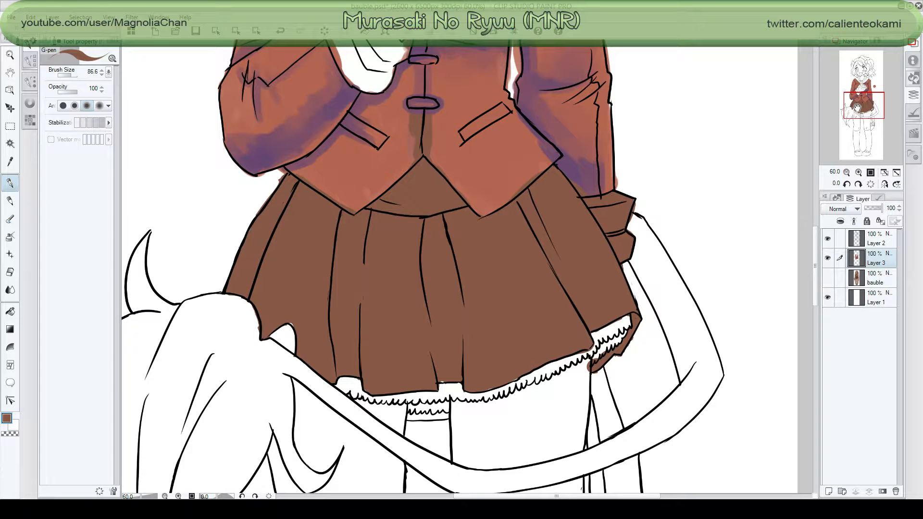
Fill the folded cuff around the raised hand's wrist with the same flat brown.
mouse_move(857, 107)
left_mouse_down()
mouse_move(853, 154)
mouse_move(855, 94)
left_mouse_up()
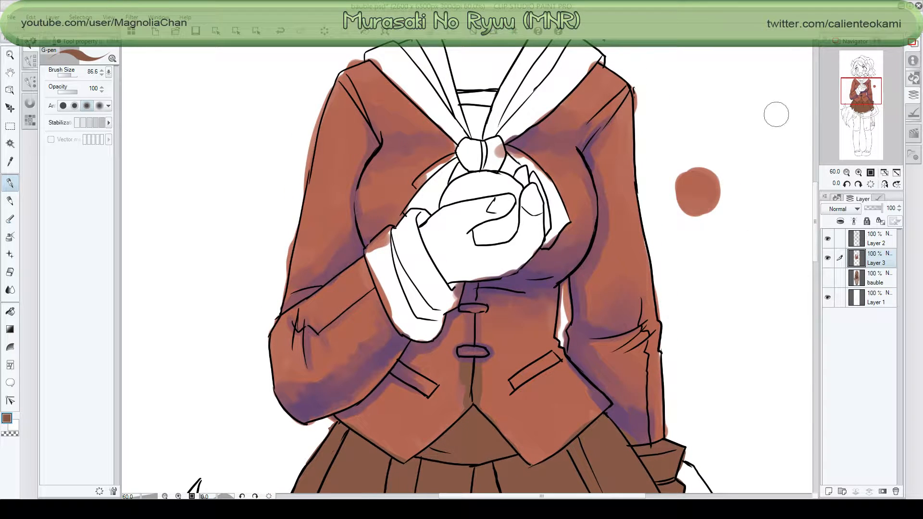
mouse_move(388, 257)
left_mouse_down()
mouse_move(389, 277)
mouse_move(374, 257)
mouse_move(397, 319)
mouse_move(388, 292)
mouse_move(408, 326)
mouse_move(424, 332)
mouse_move(438, 302)
mouse_move(418, 318)
mouse_move(396, 249)
left_mouse_up()
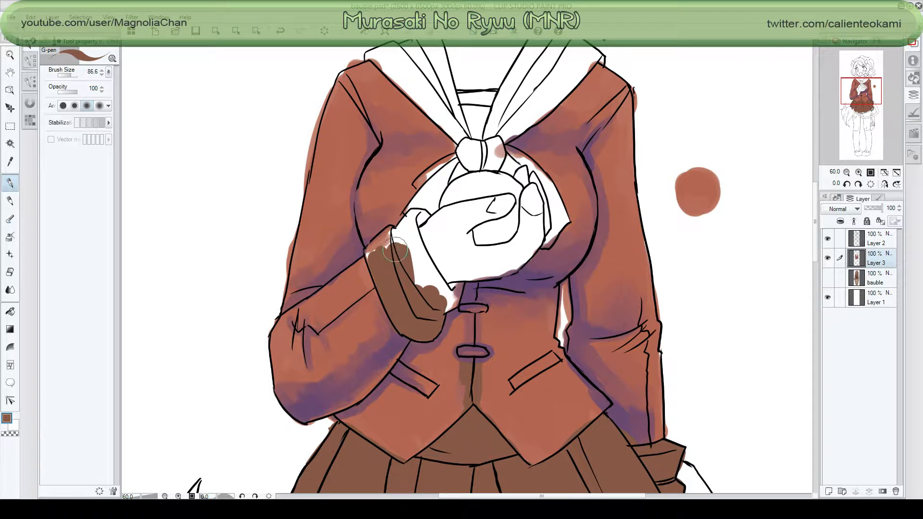
mouse_move(375, 253)
left_mouse_down()
mouse_move(386, 289)
mouse_move(380, 244)
mouse_move(373, 251)
mouse_move(393, 233)
mouse_move(373, 248)
mouse_move(425, 218)
mouse_move(410, 223)
mouse_move(446, 301)
mouse_move(406, 241)
mouse_move(416, 275)
mouse_move(433, 292)
mouse_move(459, 286)
mouse_move(415, 318)
left_mouse_up()
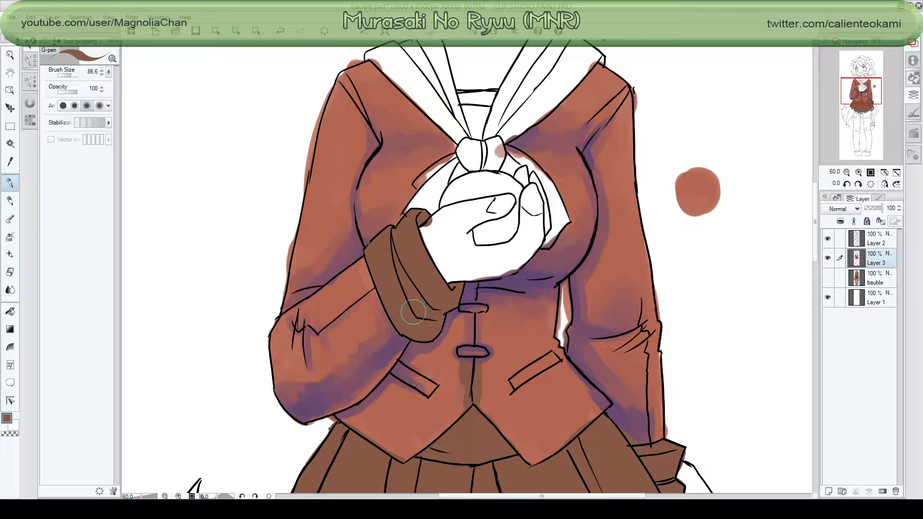
mouse_move(434, 213)
left_mouse_down()
mouse_move(422, 231)
mouse_move(433, 222)
left_mouse_up()
left_click_drag(513, 265, 485, 277)
Sample the iris's dark brown on the face of the bauble reference layer, hide the reference, and return to the G-pen.
left_click_drag(856, 99, 855, 84)
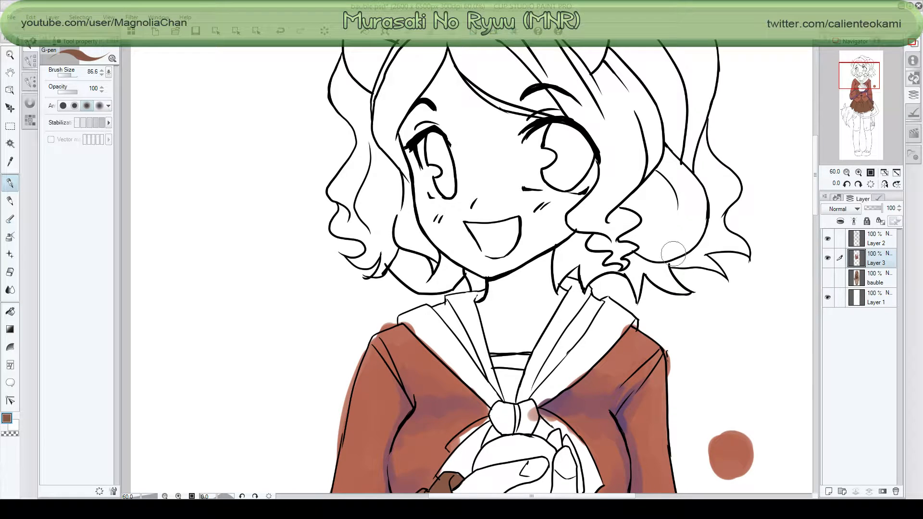
left_click(828, 277)
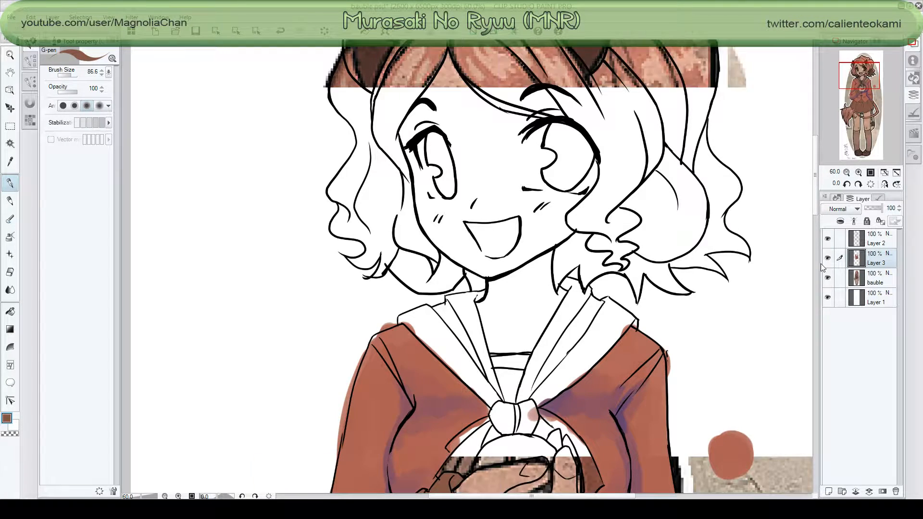
left_click(10, 162)
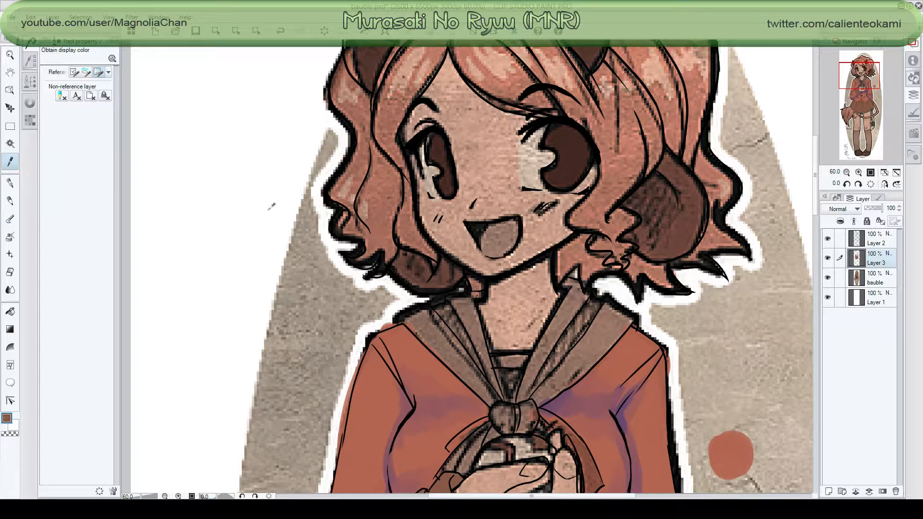
left_click(563, 182)
left_click(10, 201)
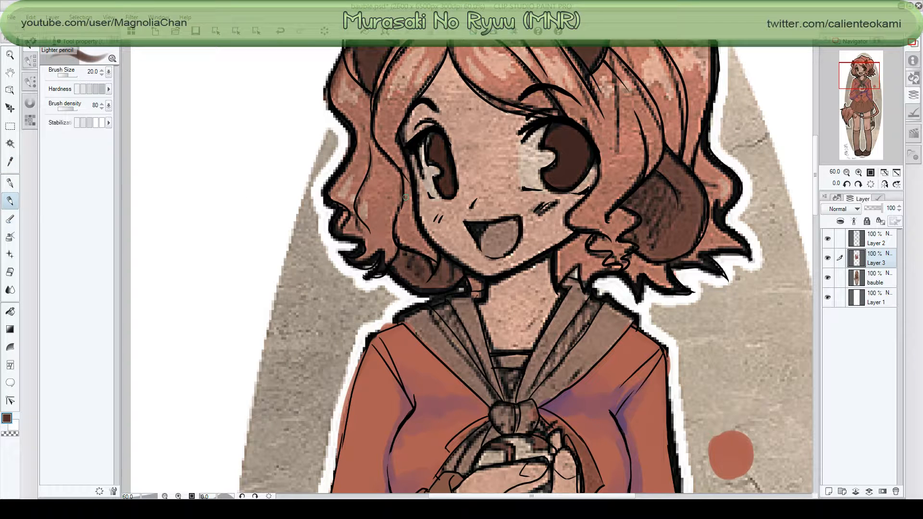
left_click(873, 244)
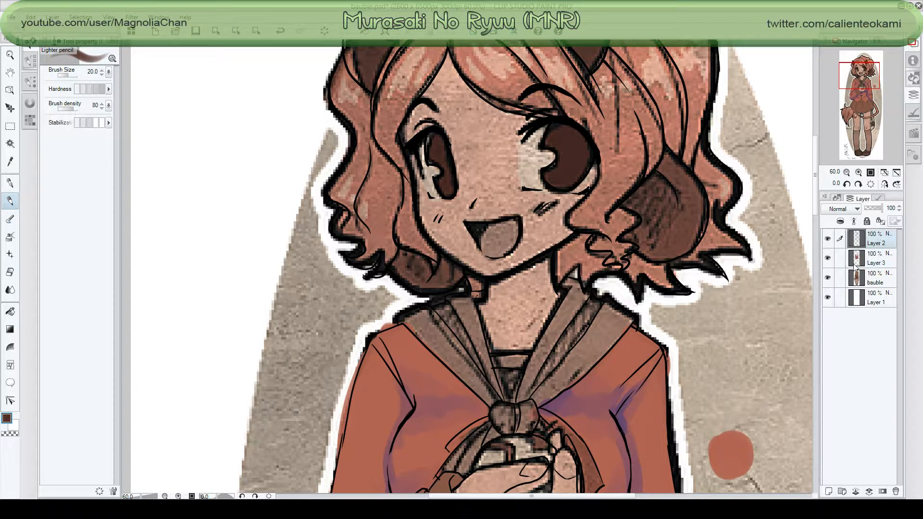
left_click(10, 183)
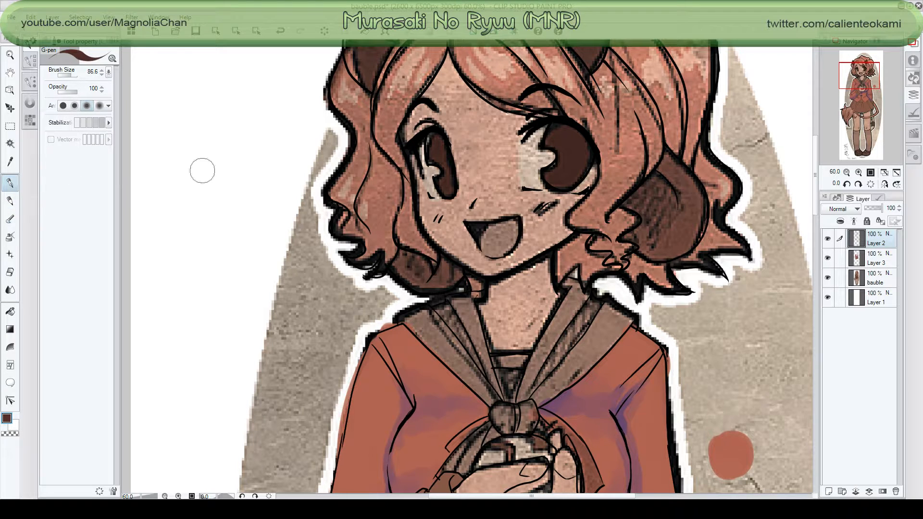
left_click(828, 277)
mouse_move(567, 134)
left_mouse_down()
mouse_move(585, 136)
mouse_move(547, 141)
mouse_move(554, 128)
mouse_move(546, 145)
mouse_move(558, 124)
left_mouse_up()
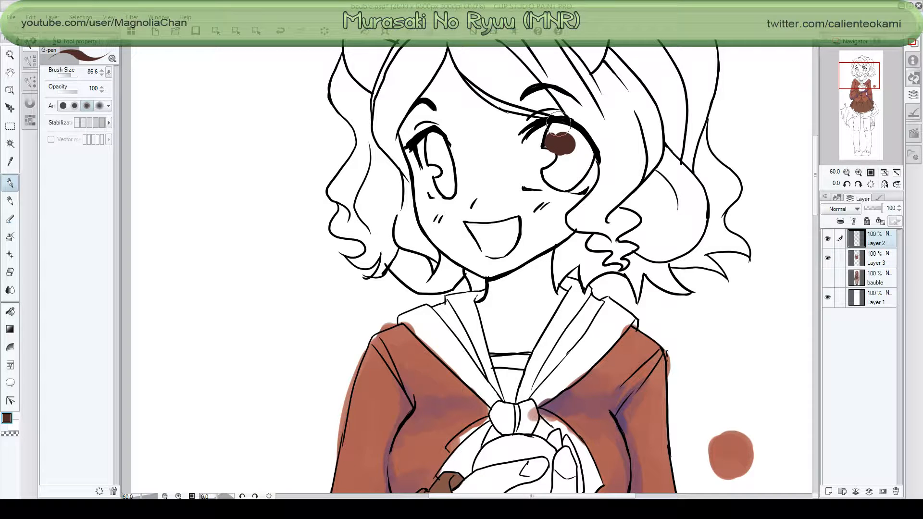
key("ctrl+z")
key("ctrl+z")
key("ctrl+z")
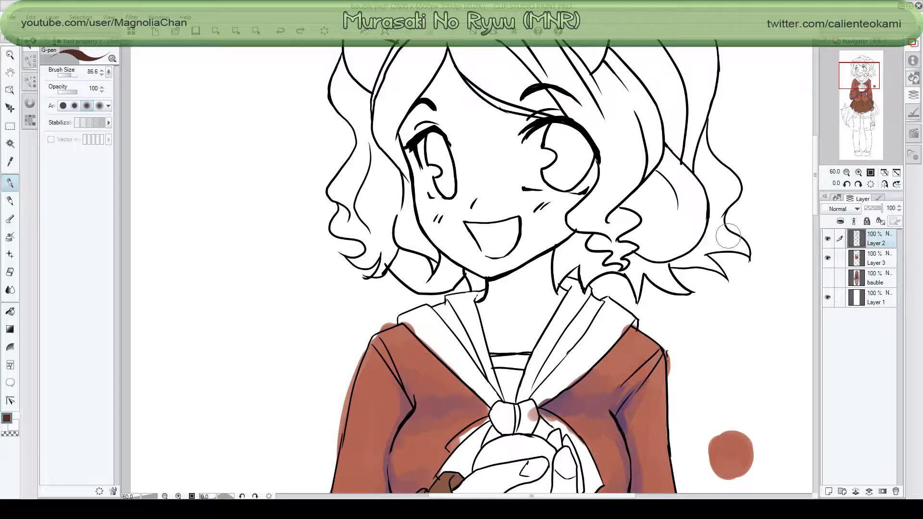
Fill both irises with flat dark brown on Layer 3, leaving the round highlights white.
left_click(868, 250)
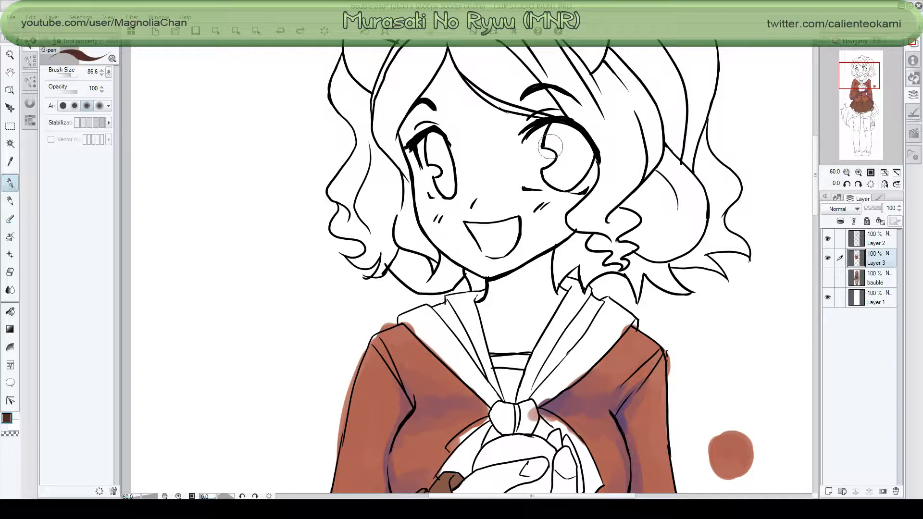
mouse_move(552, 137)
left_mouse_down()
mouse_move(543, 144)
mouse_move(558, 141)
mouse_move(568, 167)
mouse_move(548, 176)
mouse_move(569, 186)
mouse_move(577, 170)
mouse_move(562, 163)
mouse_move(546, 175)
mouse_move(575, 188)
mouse_move(589, 146)
mouse_move(565, 130)
mouse_move(584, 153)
mouse_move(558, 130)
mouse_move(577, 137)
mouse_move(552, 140)
mouse_move(562, 130)
left_mouse_up()
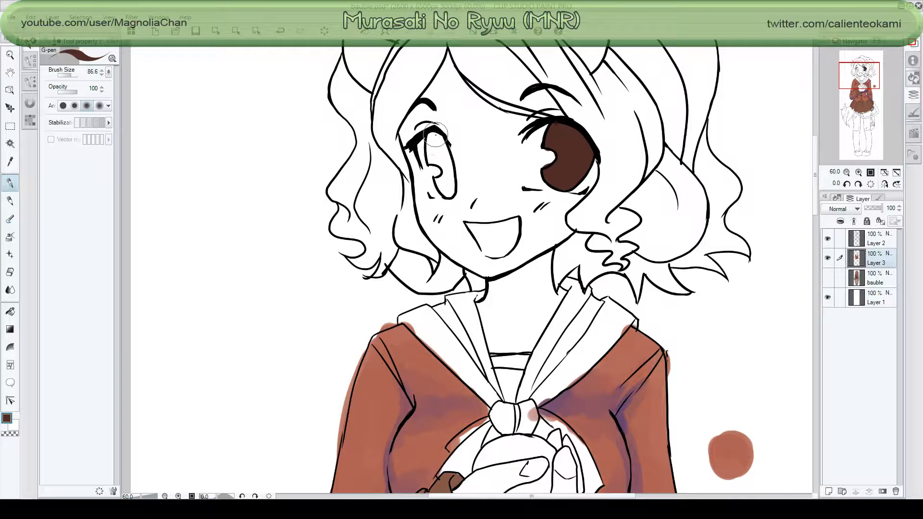
mouse_move(434, 136)
left_mouse_down()
mouse_move(431, 166)
mouse_move(452, 197)
mouse_move(437, 137)
left_mouse_up()
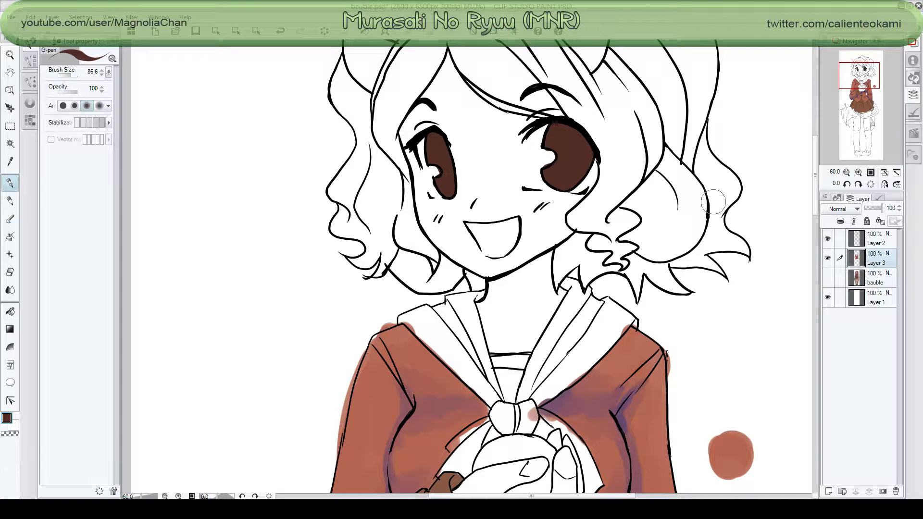
Sample the tongue's muted pink-brown from the bauble reference layer and fill the tongue inside the open mouth with the G-pen.
left_click(827, 278)
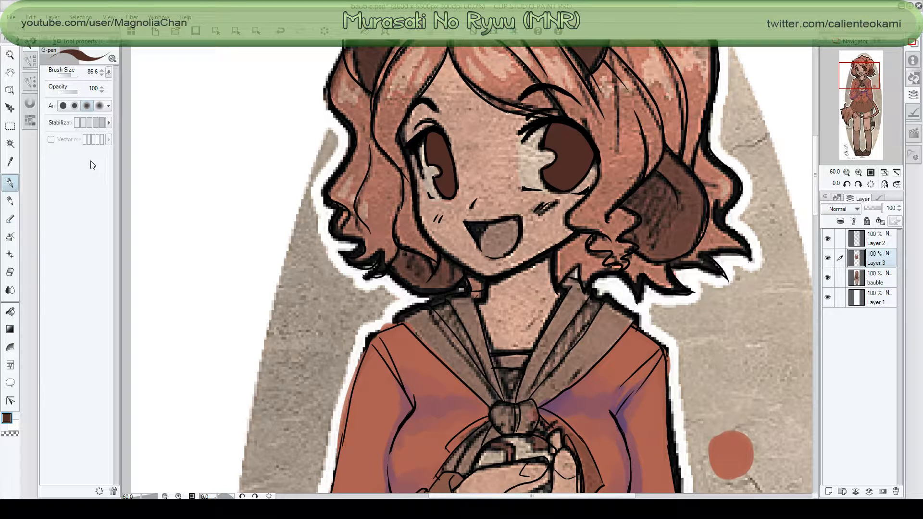
left_click(16, 163)
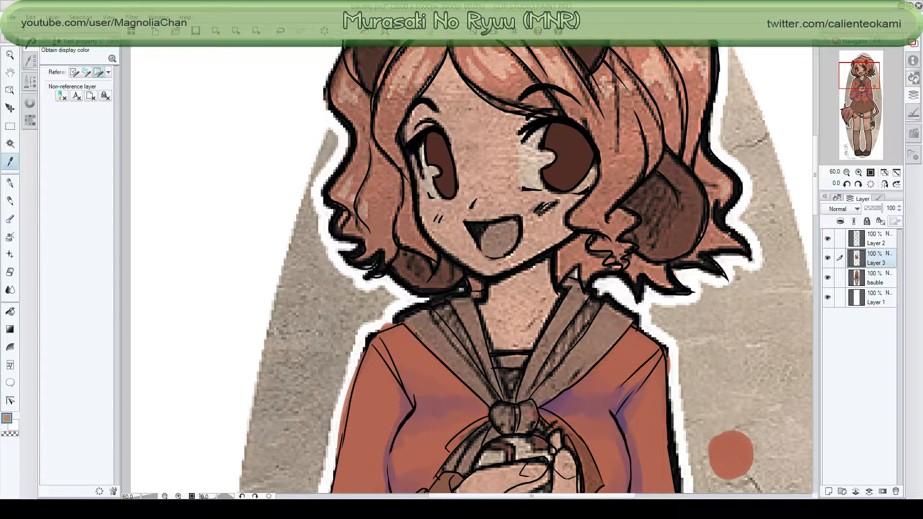
left_click(828, 278)
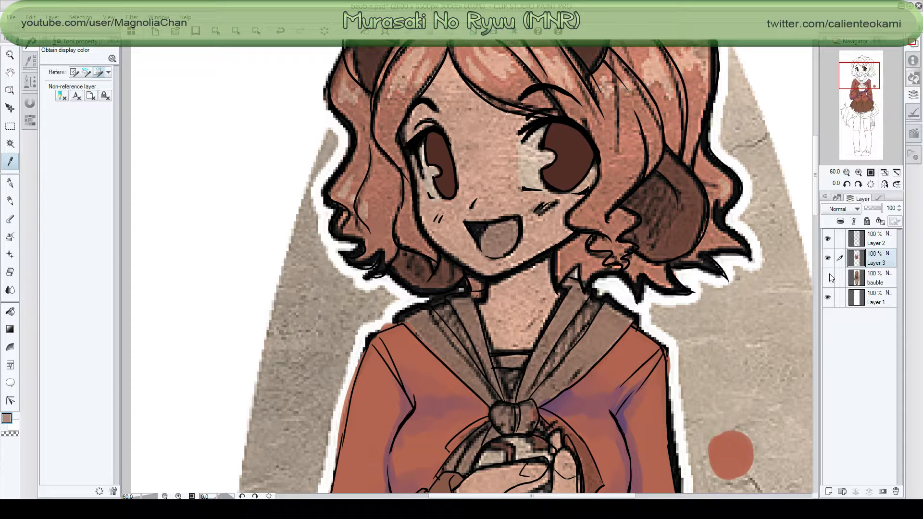
left_click(10, 184)
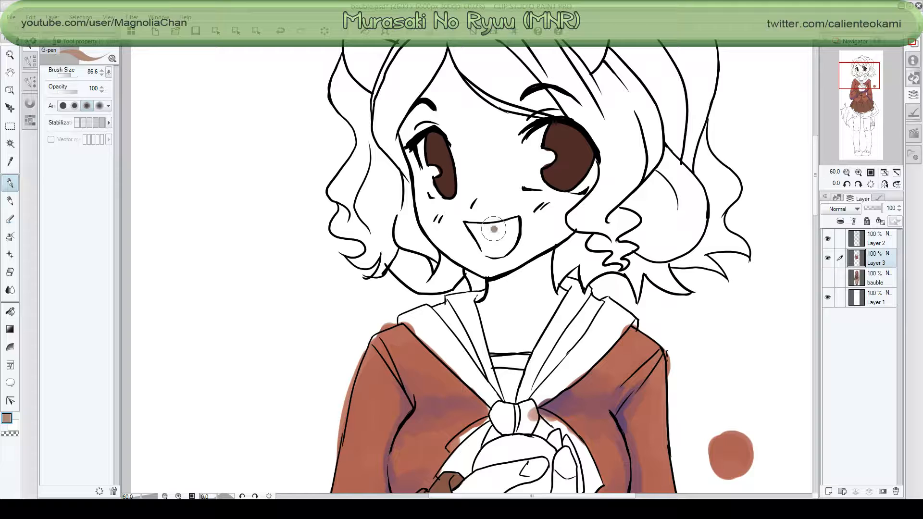
mouse_move(494, 229)
left_mouse_down()
mouse_move(488, 254)
mouse_move(500, 221)
mouse_move(510, 233)
mouse_move(495, 247)
mouse_move(499, 239)
left_mouse_up()
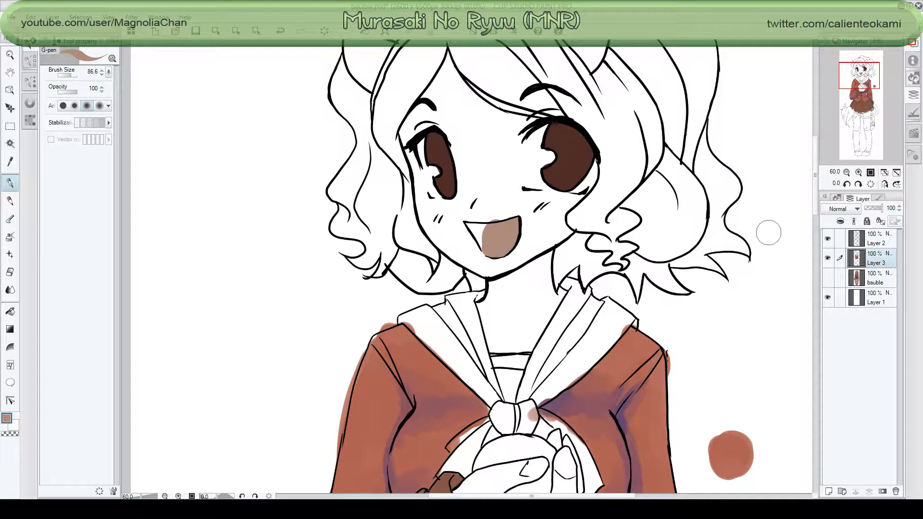
Sample the skin tone from the bauble reference layer and block in the middle of the face around the nose with the G-pen.
left_click(827, 277)
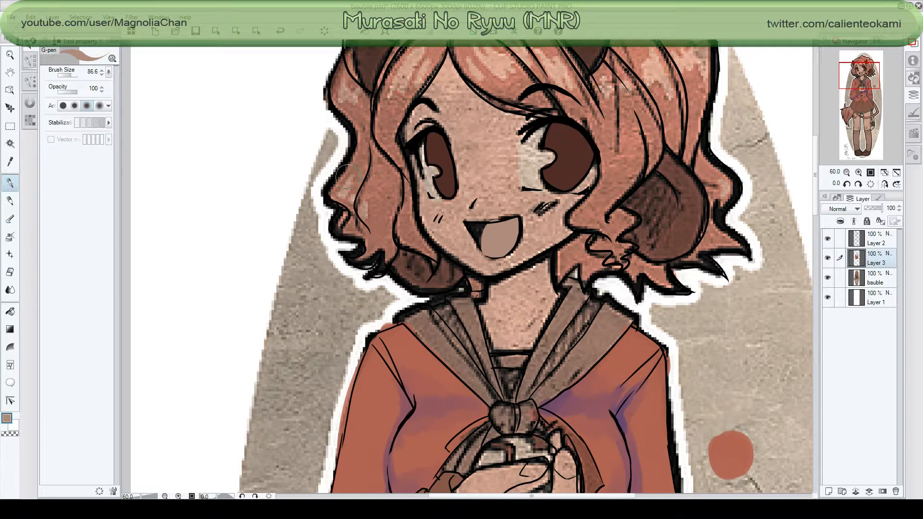
left_click(10, 161)
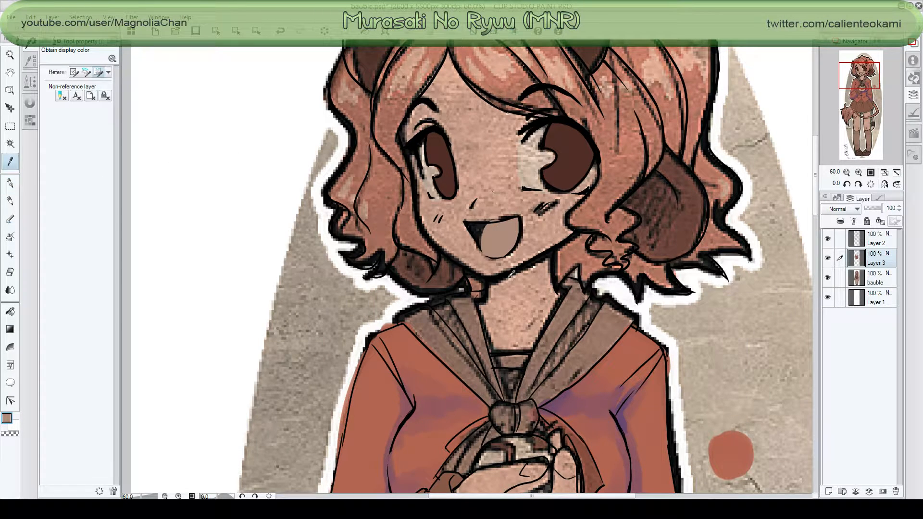
left_click(828, 278)
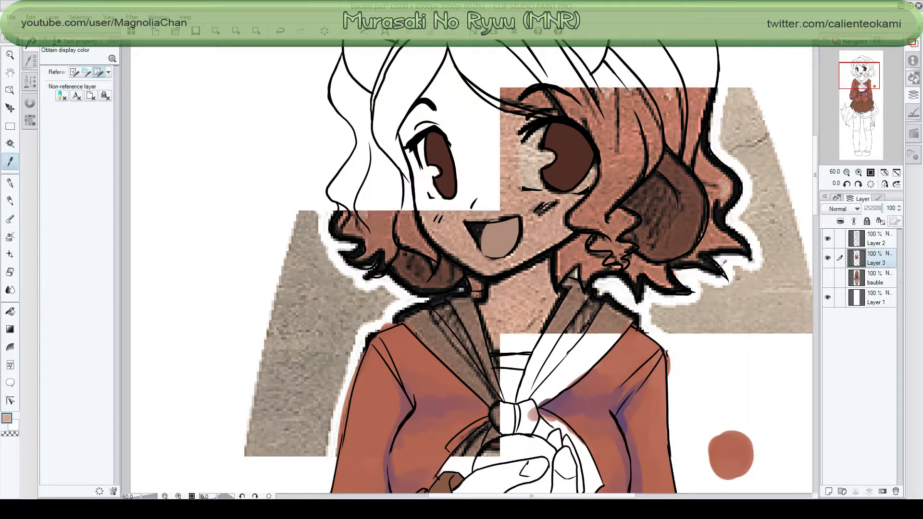
left_click(11, 182)
mouse_move(469, 129)
left_mouse_down()
mouse_move(474, 185)
mouse_move(454, 128)
mouse_move(469, 195)
mouse_move(476, 151)
mouse_move(490, 194)
mouse_move(493, 148)
mouse_move(509, 184)
mouse_move(505, 152)
mouse_move(511, 181)
mouse_move(513, 131)
mouse_move(524, 124)
mouse_move(504, 191)
mouse_move(551, 204)
mouse_move(539, 199)
mouse_move(562, 188)
mouse_move(505, 188)
mouse_move(466, 209)
mouse_move(520, 204)
mouse_move(518, 229)
left_mouse_up()
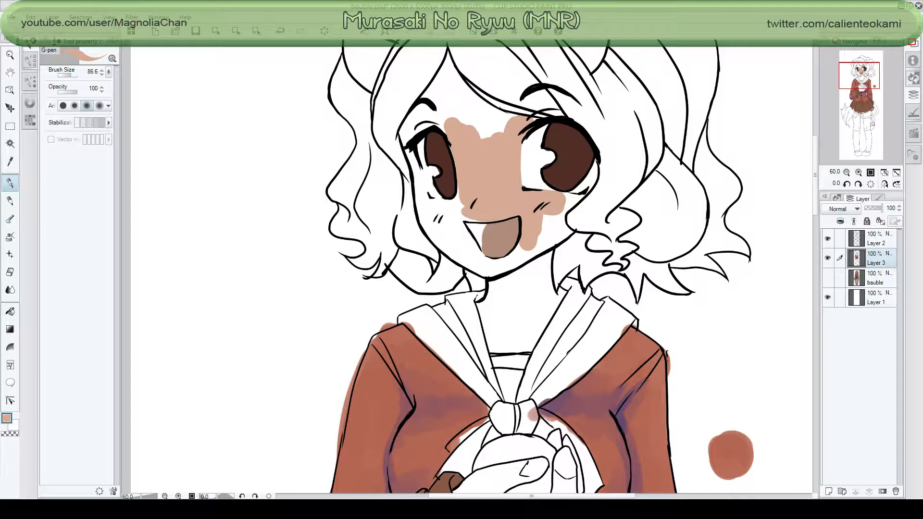
Auto-select the neck and the unpainted areas of the lower face and forehead in the line art.
left_click(10, 143)
left_click(520, 284)
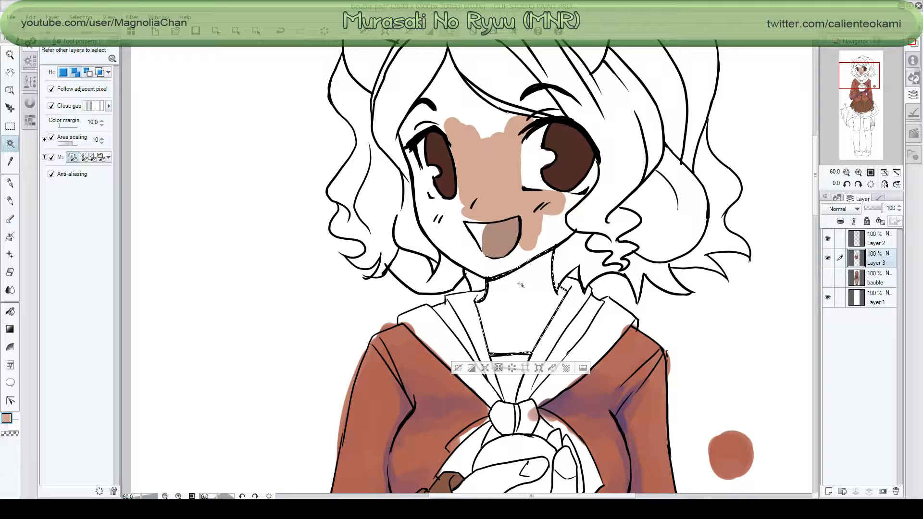
left_click(488, 262)
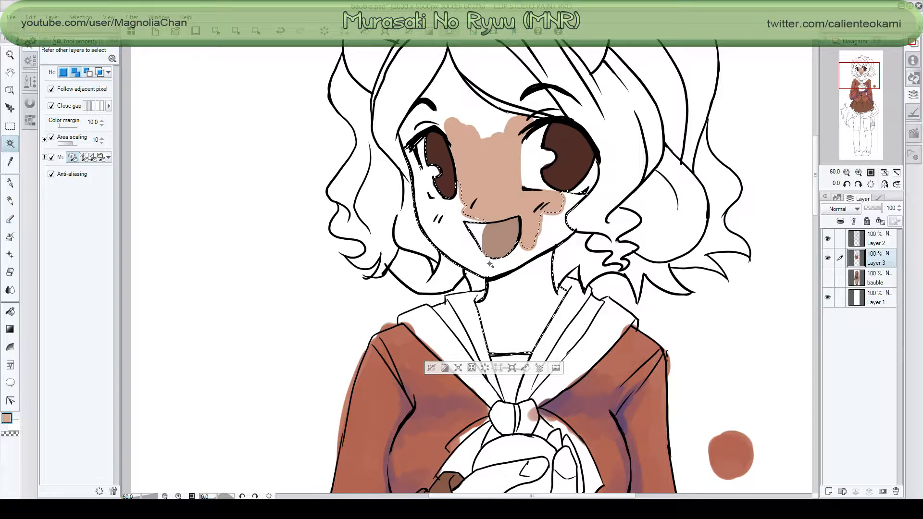
left_click(468, 104)
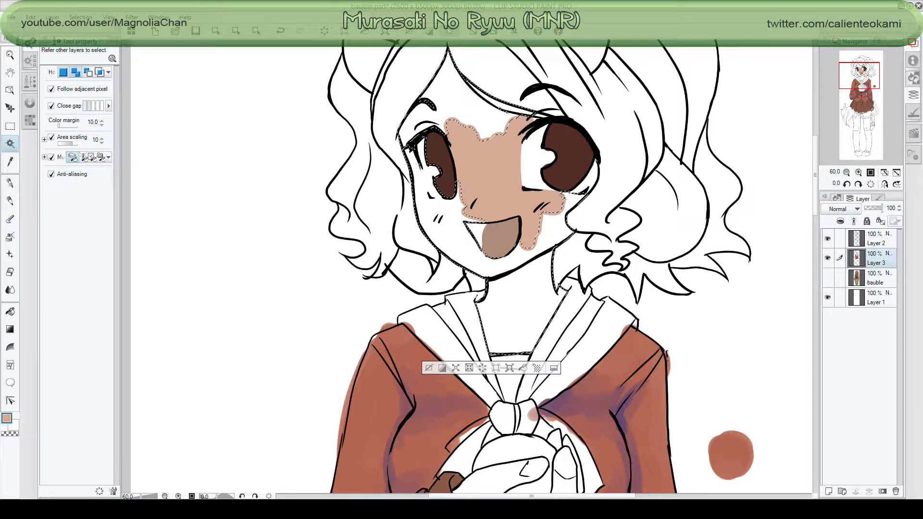
Add the hand, the tail and both bare legs above the socks to the selection.
mouse_move(855, 82)
left_mouse_down()
mouse_move(859, 111)
mouse_move(858, 98)
left_mouse_up()
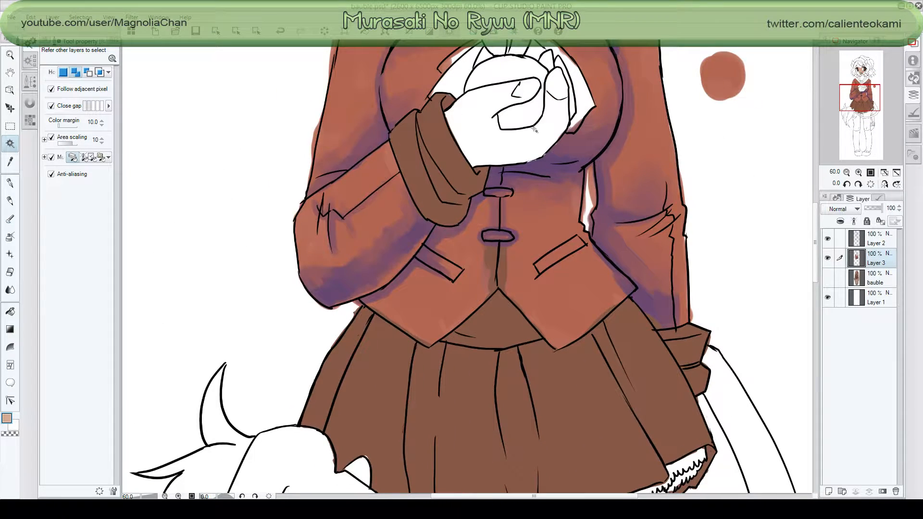
left_click(529, 143)
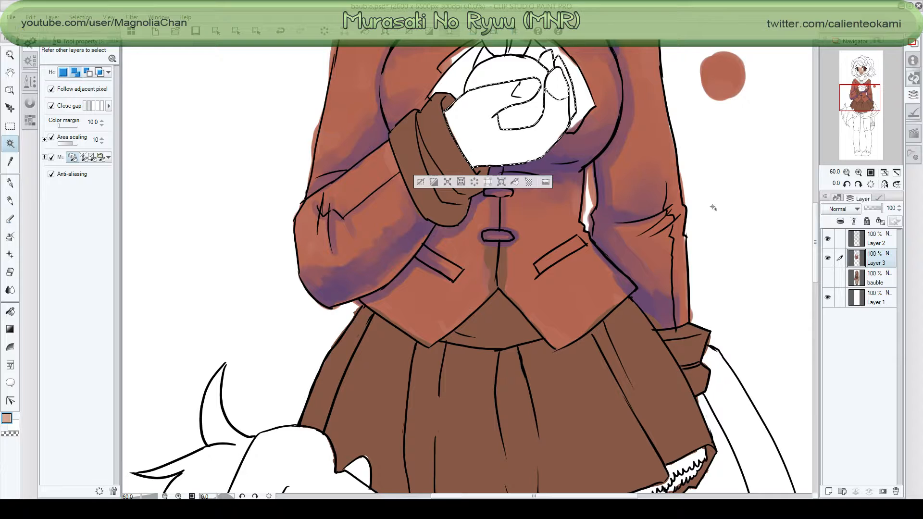
left_click(735, 308)
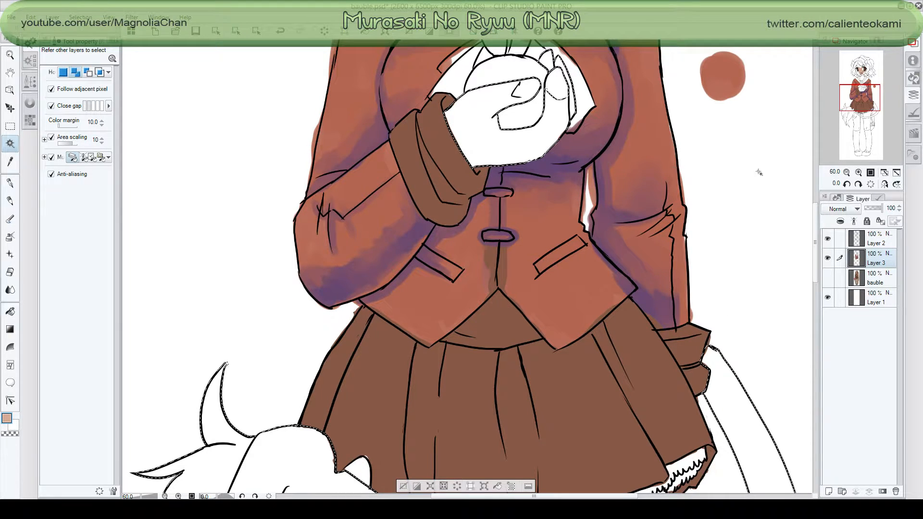
left_click_drag(864, 98, 864, 121)
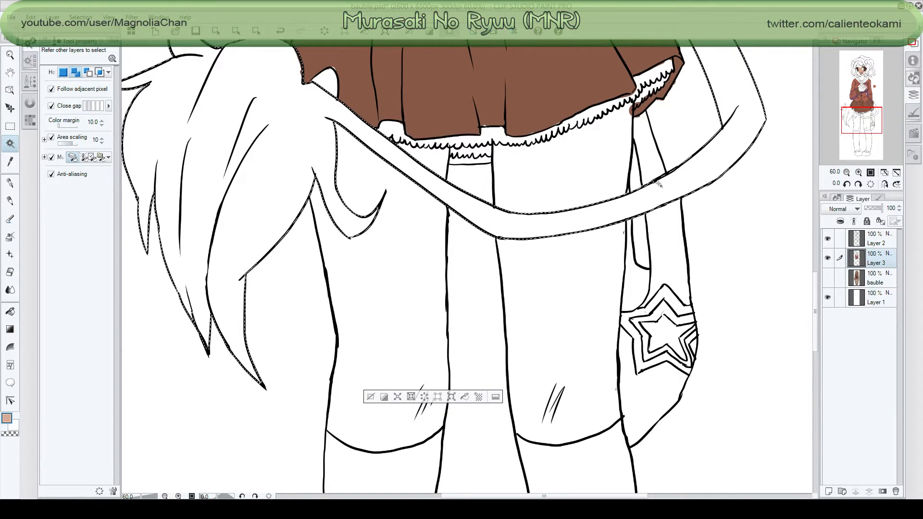
left_click(442, 236)
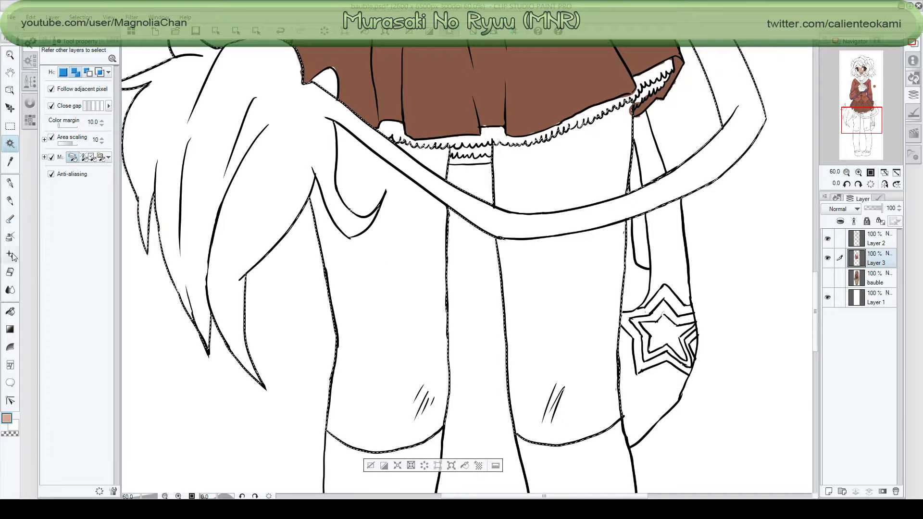
Fill the selected areas with the sampled skin tone on Layer 3 and clear the selection.
left_click(9, 311)
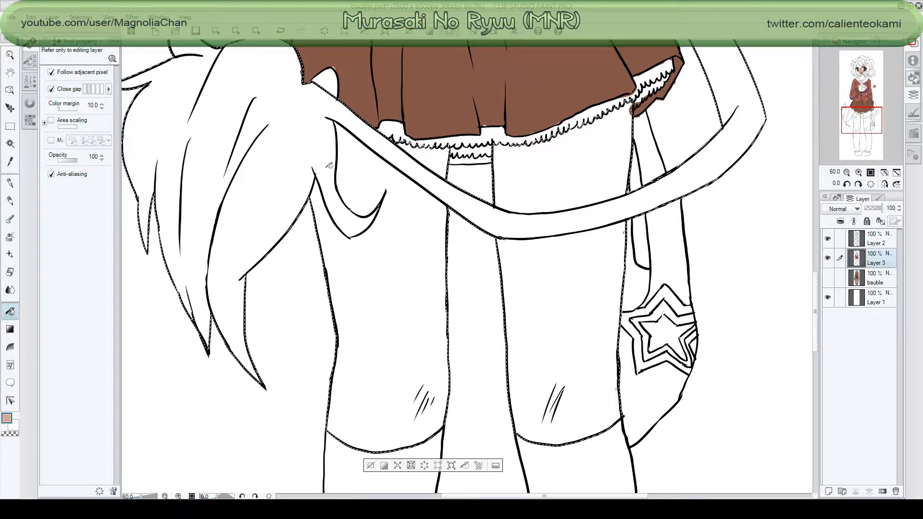
left_click(429, 201)
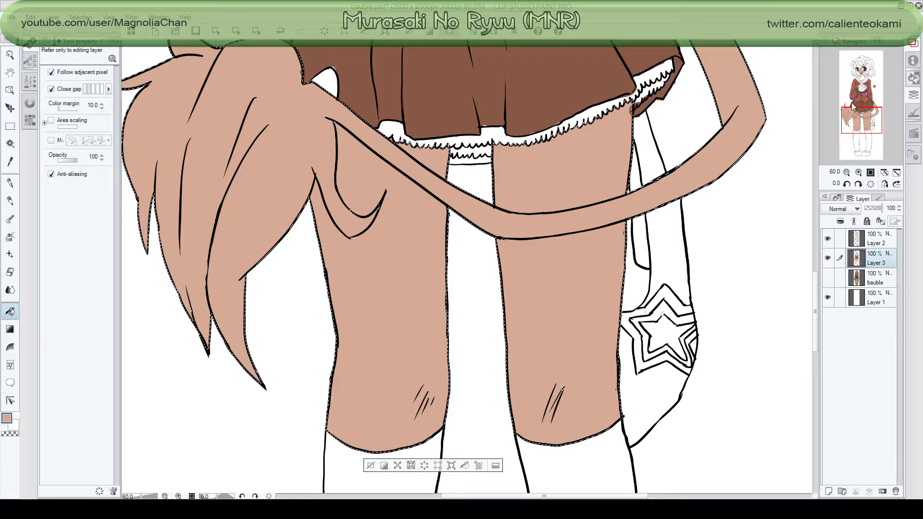
left_click_drag(855, 134, 861, 66)
left_click(424, 179)
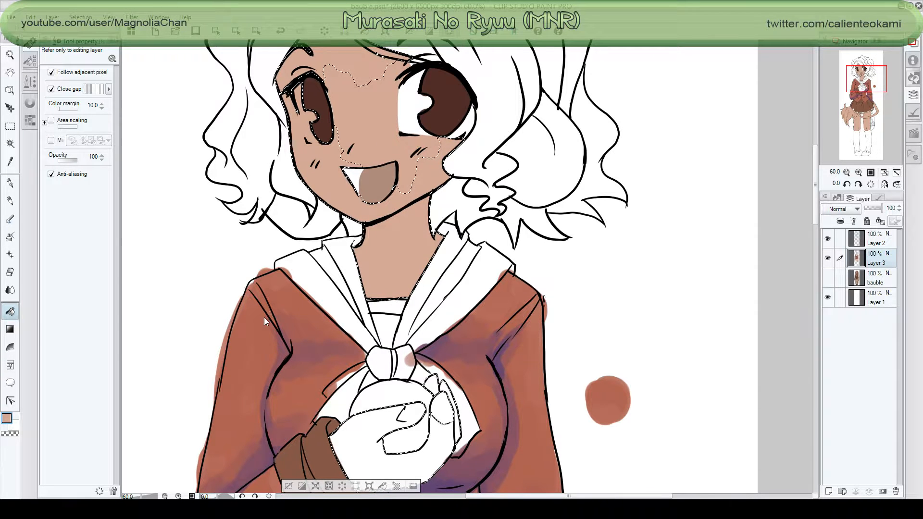
key("ctrl+d")
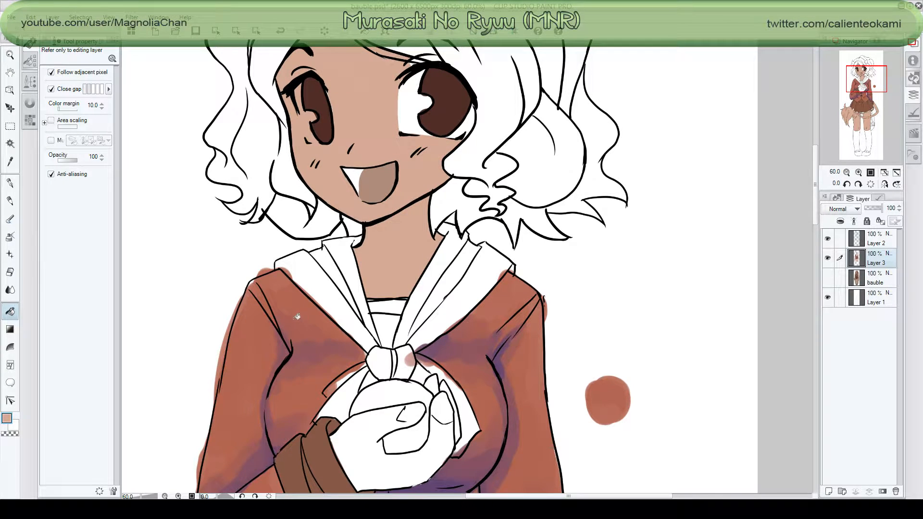
Clear the skin color from the smaller eye's white and touch up the outer edge of the larger eye with the G-pen.
left_click(10, 183)
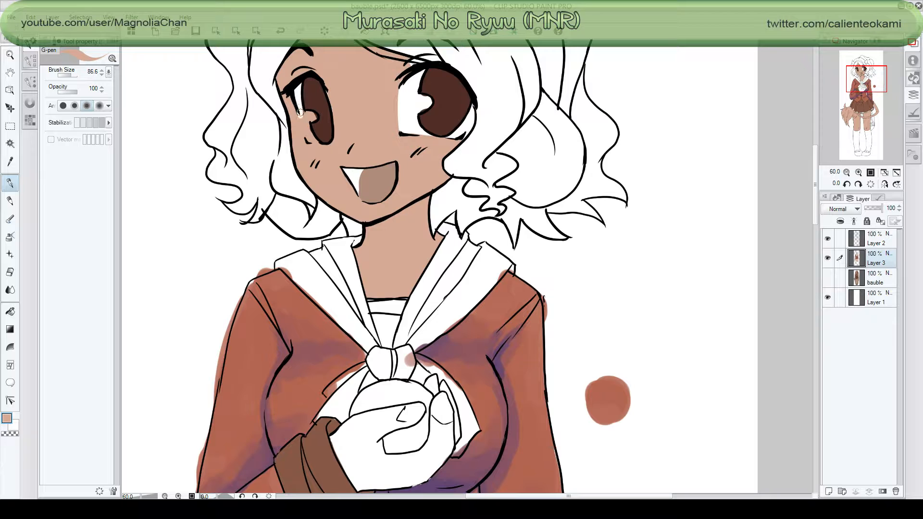
mouse_move(300, 113)
left_mouse_down()
mouse_move(313, 142)
mouse_move(302, 113)
left_mouse_up()
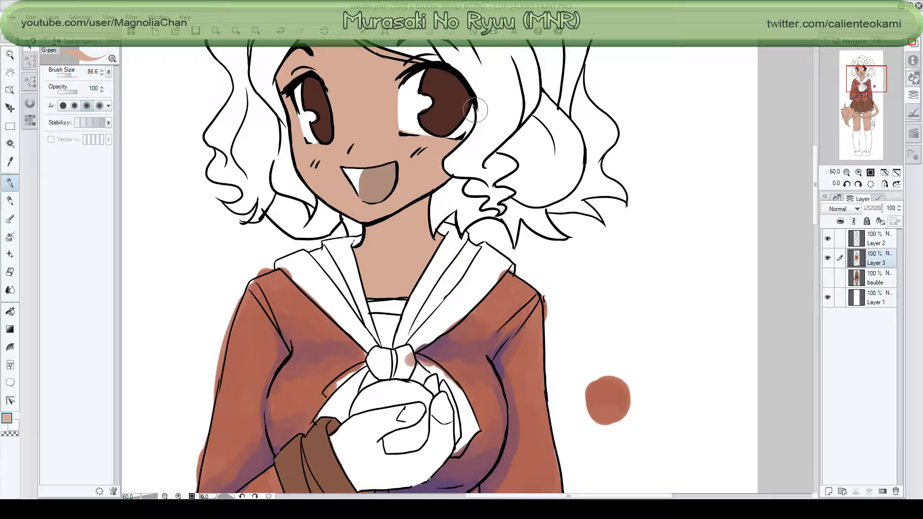
left_click_drag(476, 115, 473, 128)
Show the bauble reference layer and paint the small gap between the tail and skirt hem with the skin tone.
left_click(852, 75)
left_click_drag(852, 74, 871, 122)
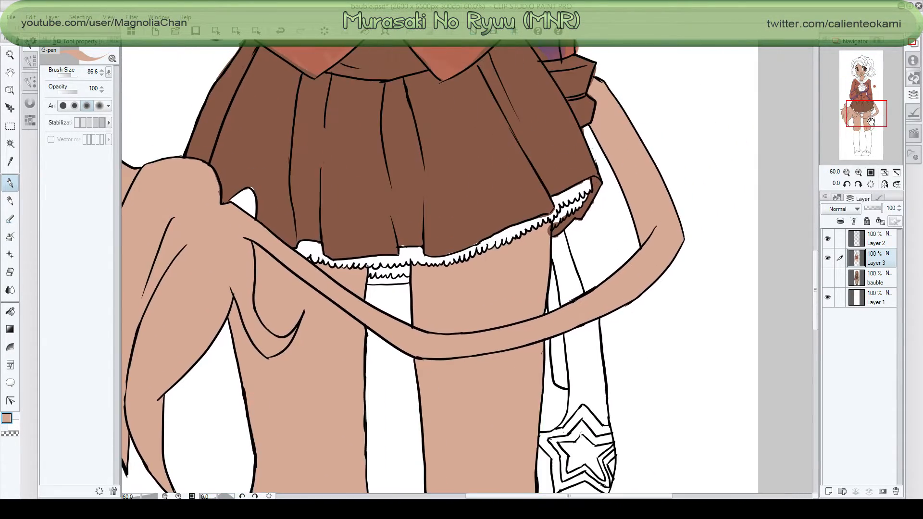
left_click(827, 279)
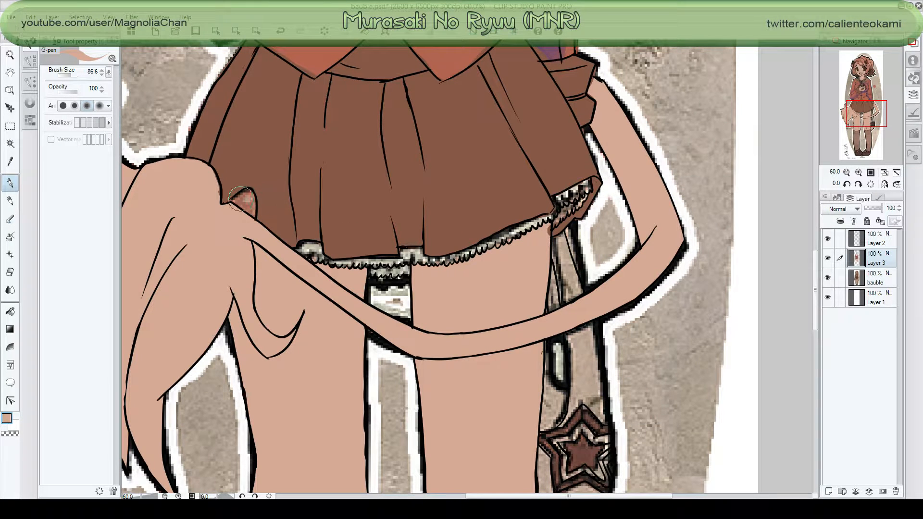
left_click_drag(248, 212, 243, 198)
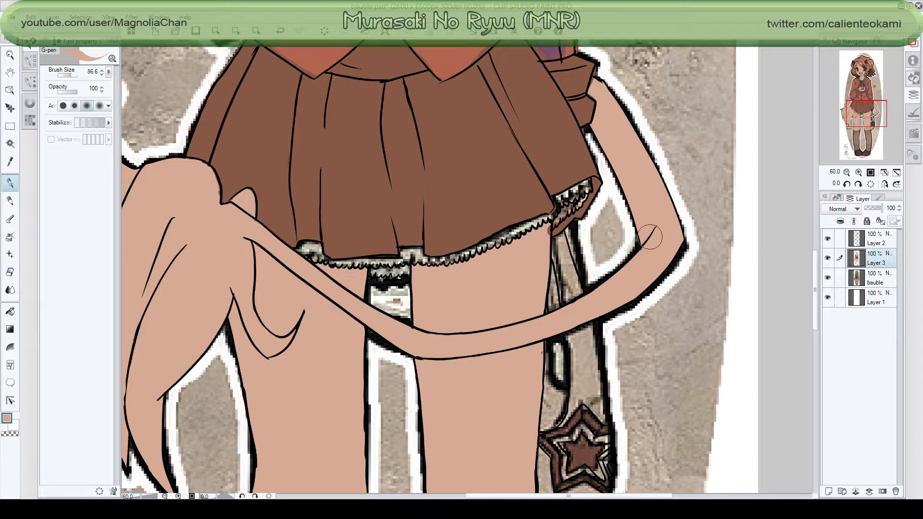
Sample the tail's salmon orange from the bauble layer with Layer 3 hidden, then show Layer 3 and hide the reference.
left_click(828, 260)
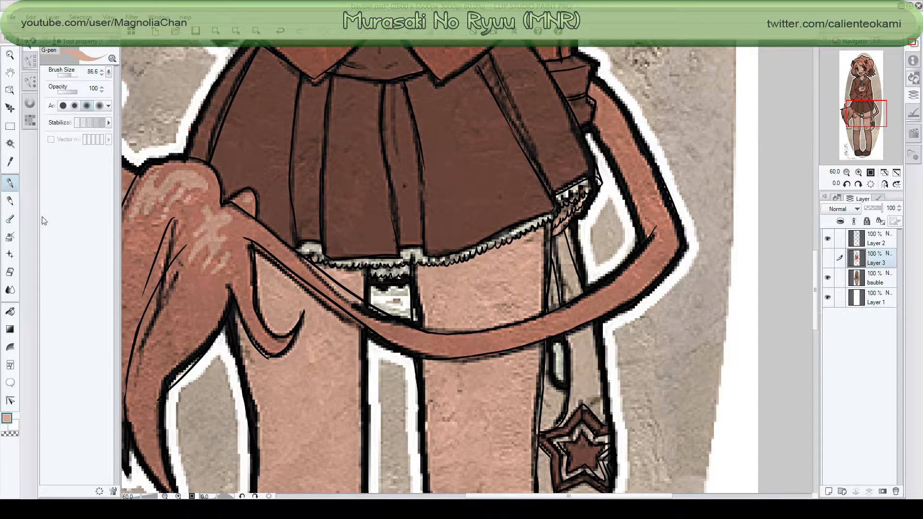
left_click(9, 161)
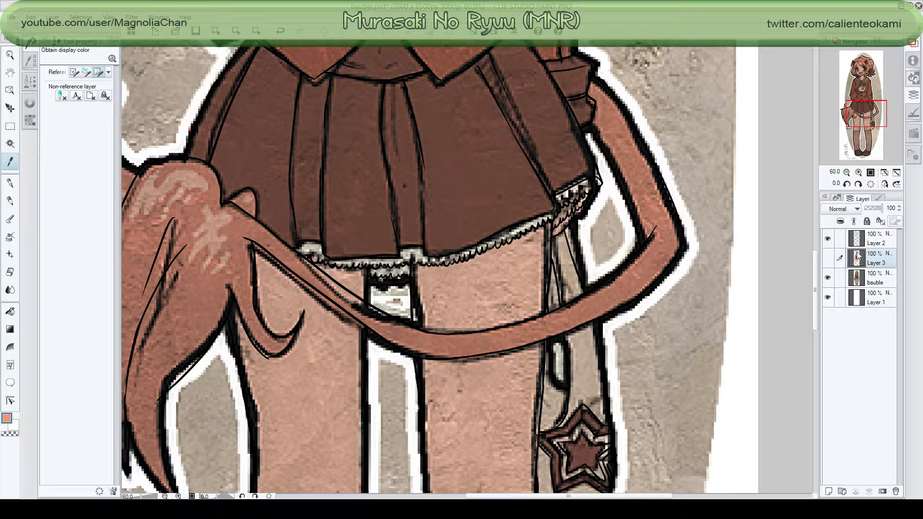
left_click(828, 277)
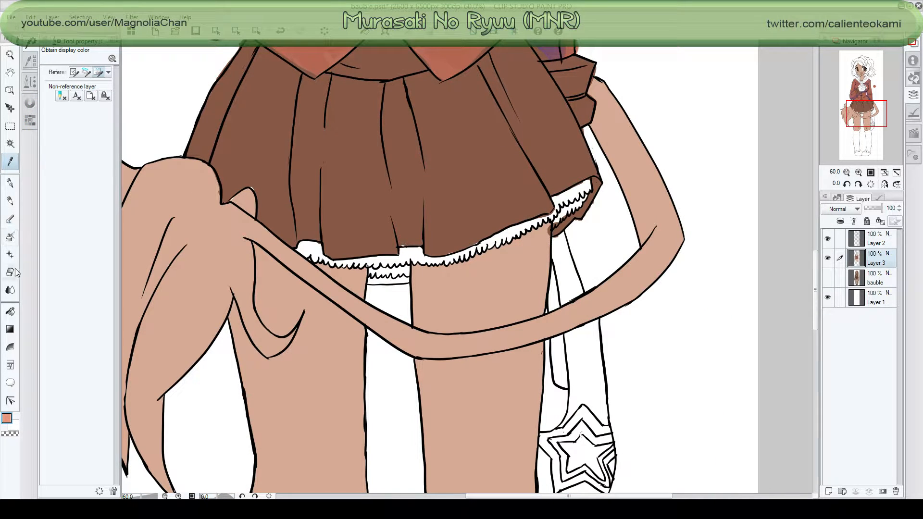
Try to fill the tail directly with the sampled salmon orange, and undo the fill.
left_click(10, 312)
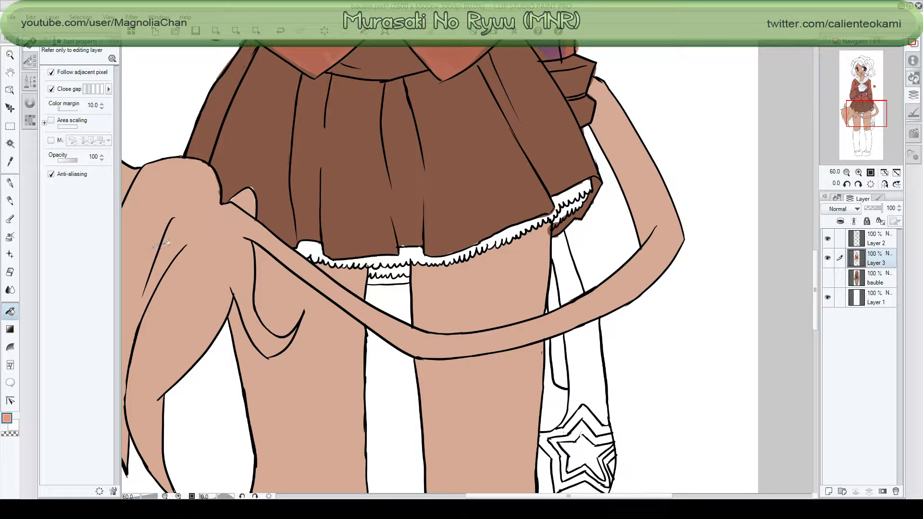
left_click(201, 240)
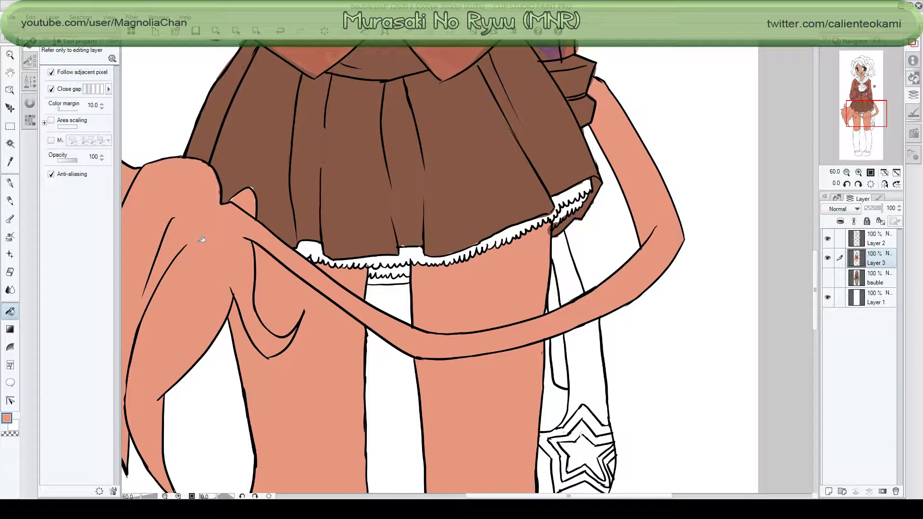
key("ctrl+z")
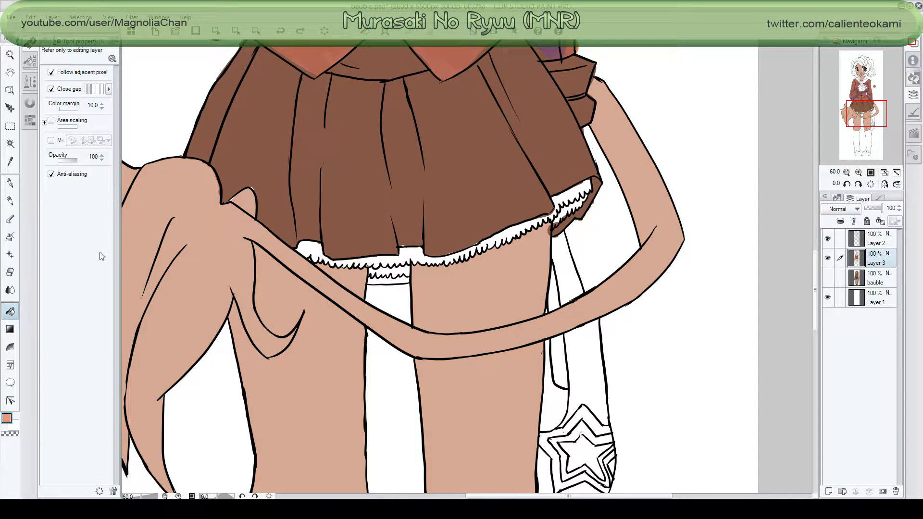
Auto-select the tail, fill it with the salmon orange on Layer 3, and clear the selection.
left_click(11, 143)
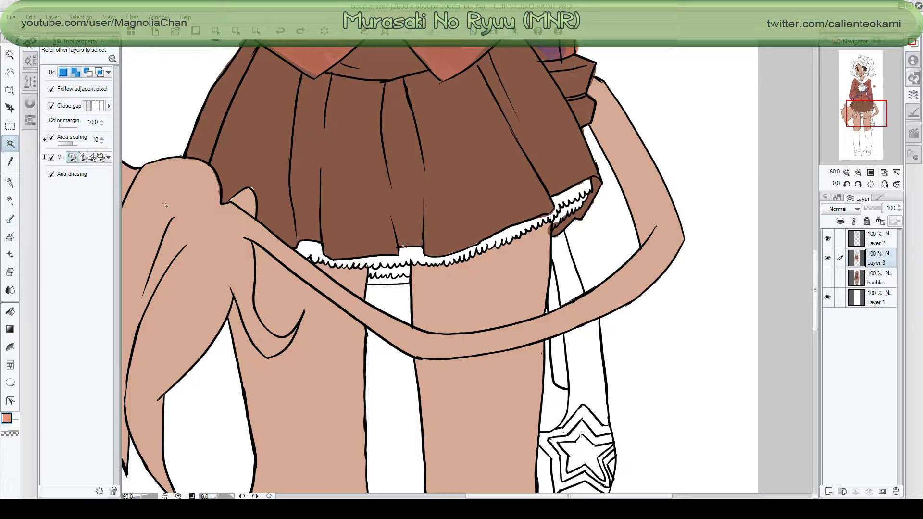
left_click(206, 226)
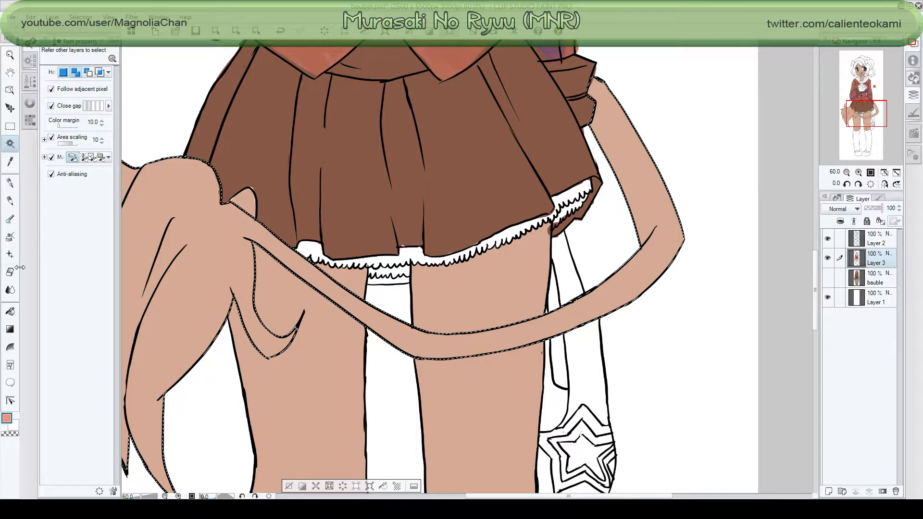
left_click(10, 312)
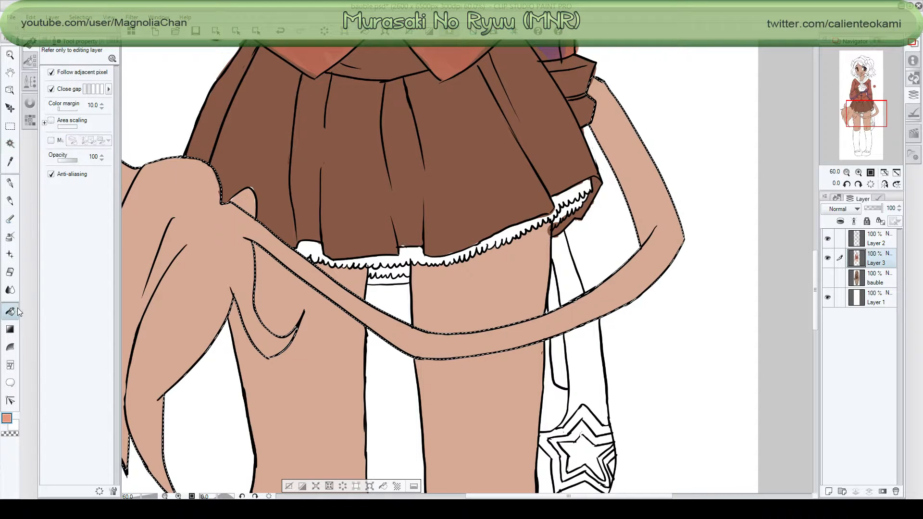
left_click(148, 260)
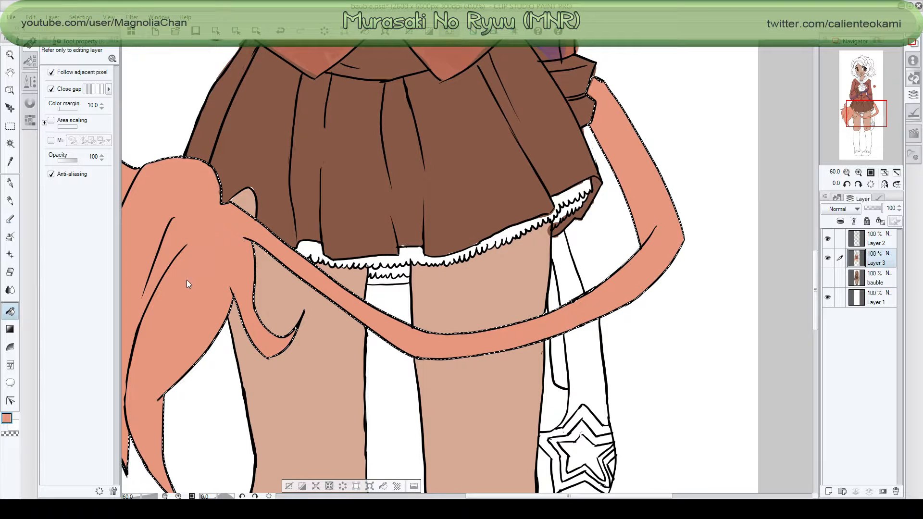
key("ctrl+d")
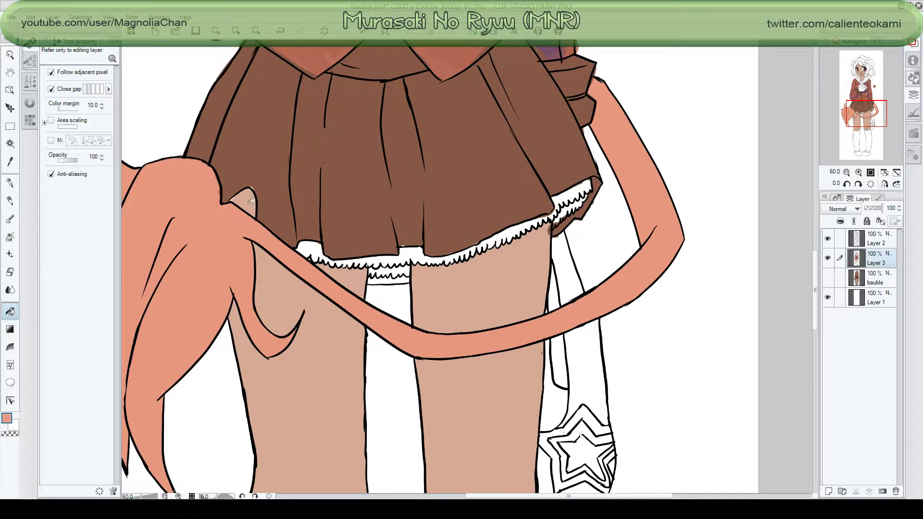
Paint the small tail piece showing beside the skirt hem salmon orange with the G-pen, undoing a stray bucket fill first.
left_click(240, 261)
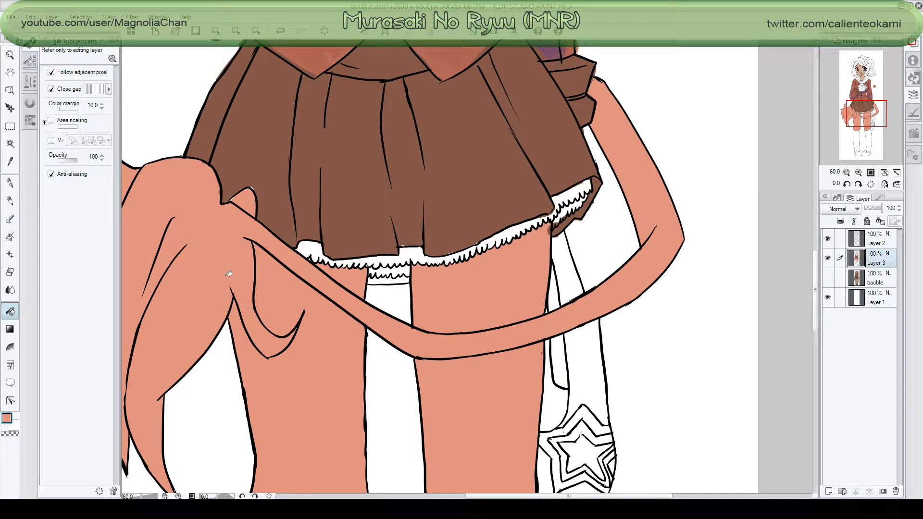
key("ctrl+z")
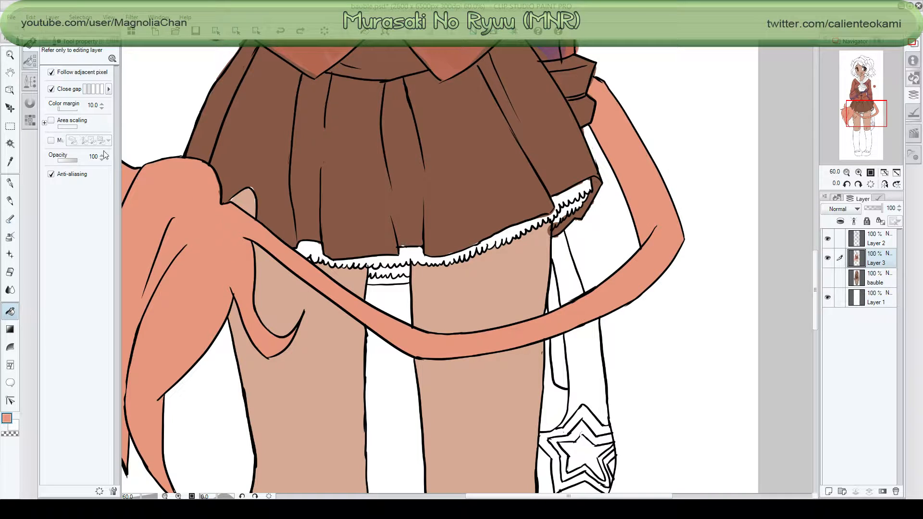
left_click(9, 182)
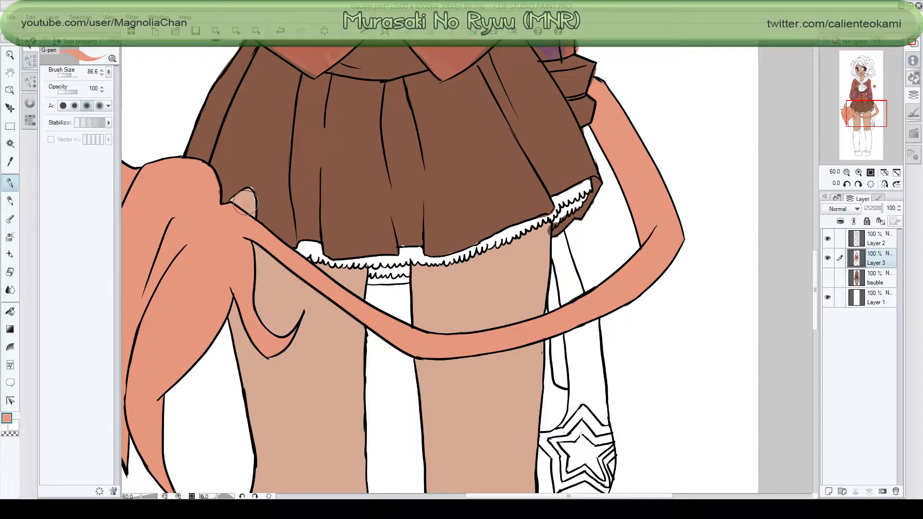
left_click_drag(245, 202, 248, 199)
Sample the skin tone from the face and paint a round swatch of it above the red swatch beside the character.
left_click_drag(843, 120, 850, 81)
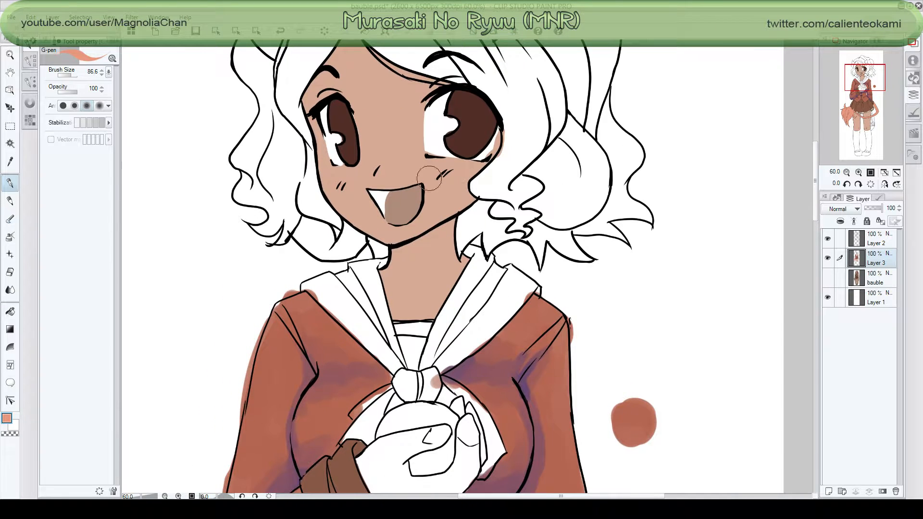
key("i")
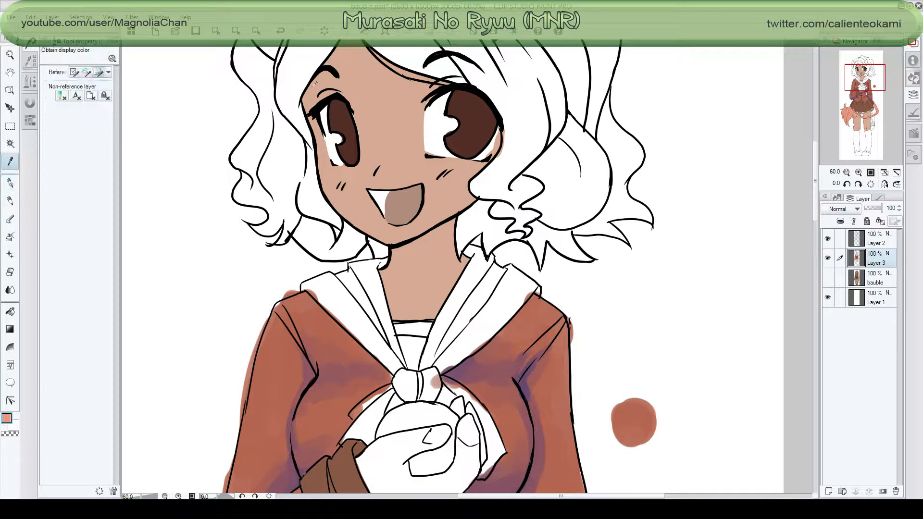
left_click(397, 115)
left_click(10, 184)
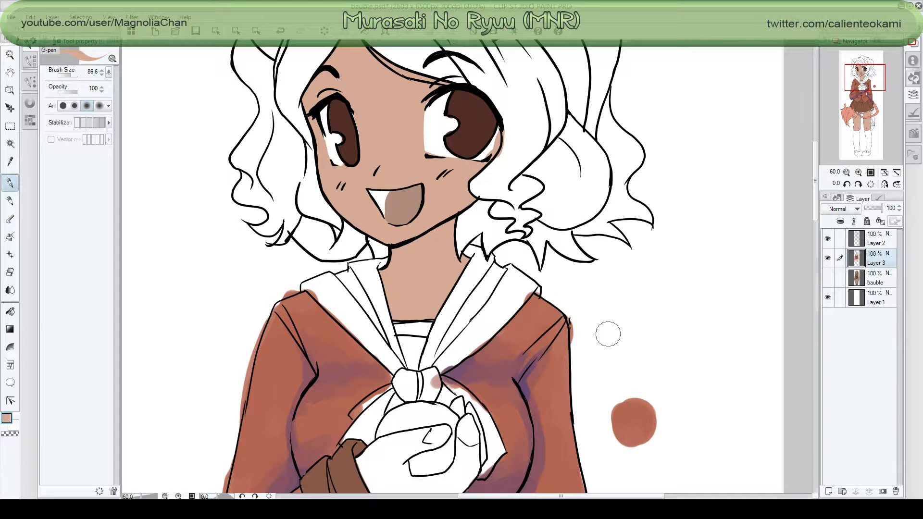
mouse_move(628, 370)
left_mouse_down()
mouse_move(631, 380)
mouse_move(628, 365)
left_mouse_up()
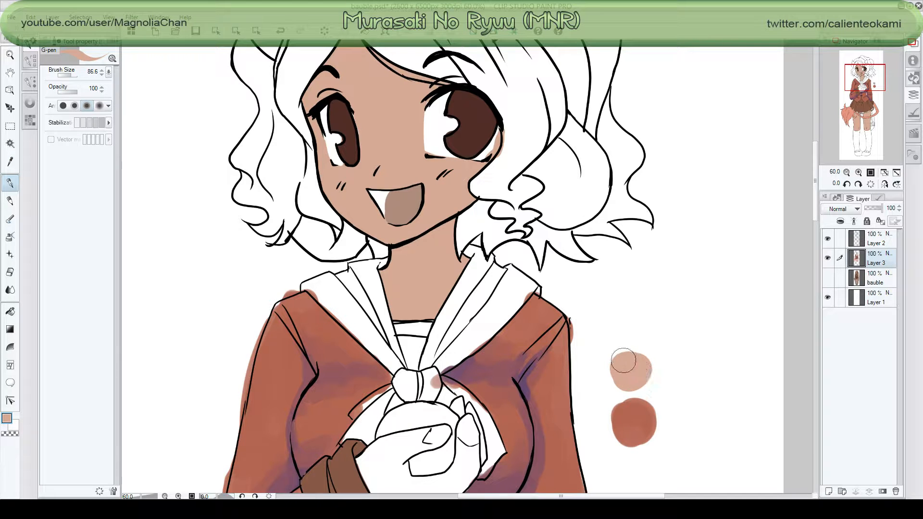
Shade the neck below the chin in muted red with the Opaque watercolor brush on Layer 3.
left_click(9, 219)
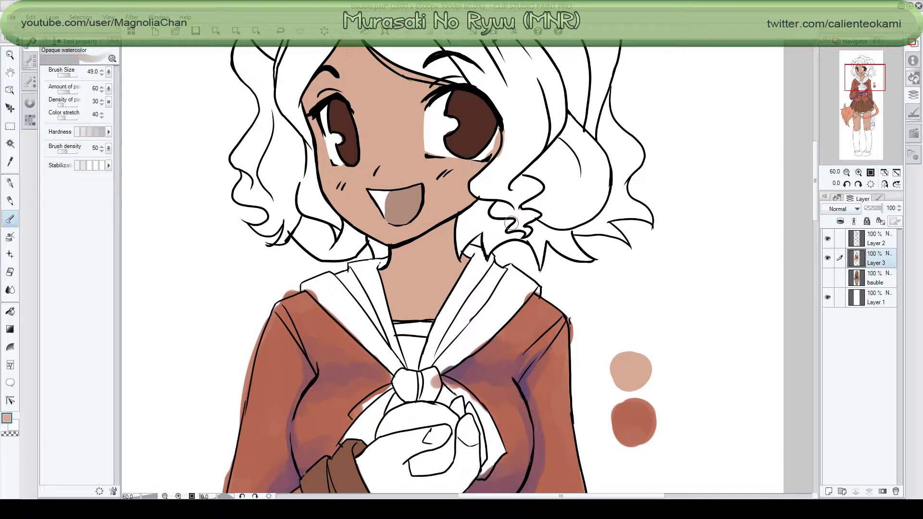
left_click(10, 161)
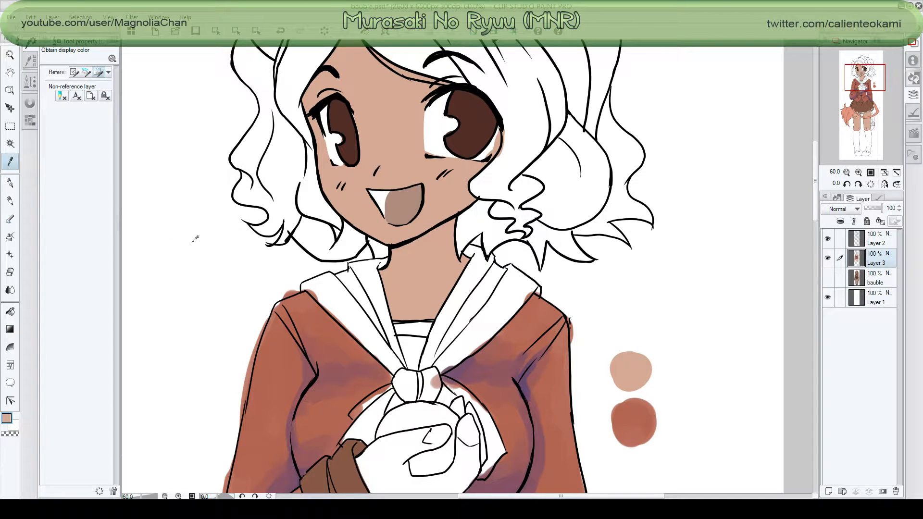
left_click(10, 201)
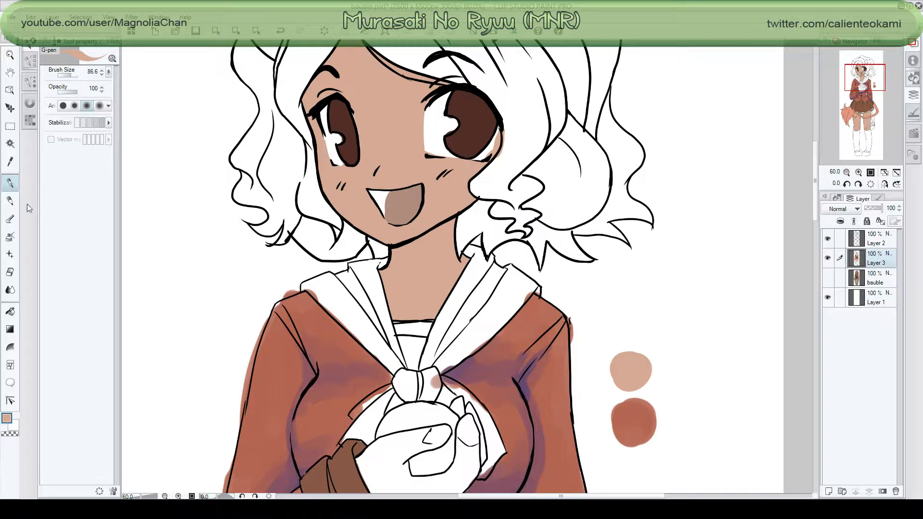
left_click(10, 219)
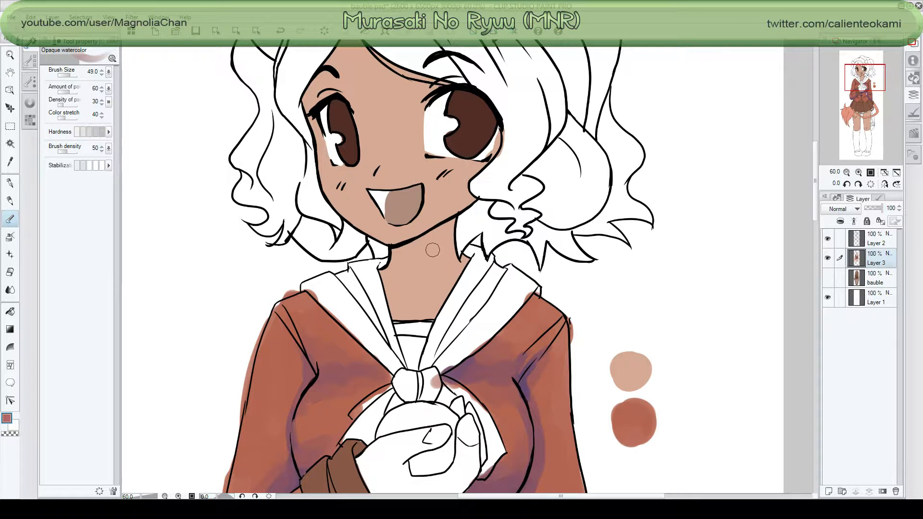
mouse_move(398, 248)
left_mouse_down()
mouse_move(453, 222)
mouse_move(399, 251)
mouse_move(451, 228)
mouse_move(448, 242)
mouse_move(451, 226)
mouse_move(449, 248)
mouse_move(449, 227)
mouse_move(435, 250)
mouse_move(393, 260)
mouse_move(449, 253)
mouse_move(394, 262)
mouse_move(413, 255)
left_mouse_up()
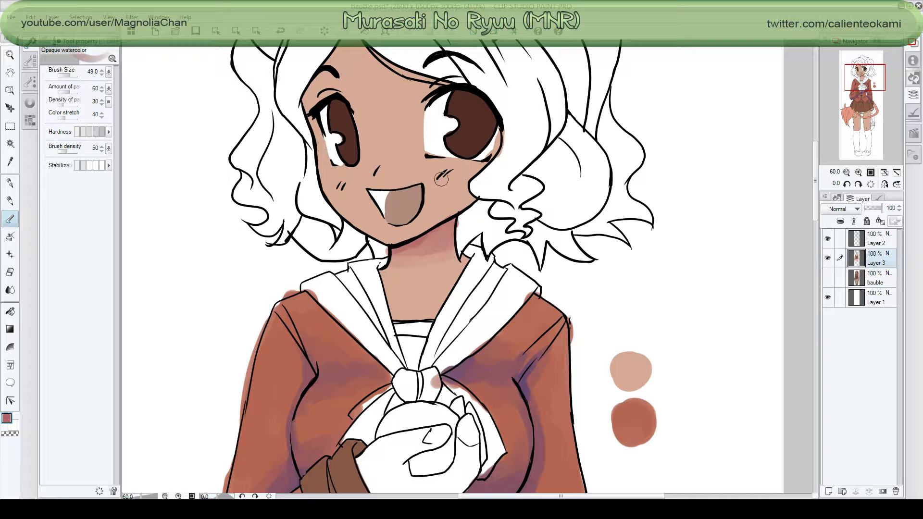
Add muted red shading to the nose tip and the eyelid above the smaller eye.
left_click_drag(371, 182, 387, 178)
left_click_drag(380, 176, 391, 174)
mouse_move(311, 109)
left_mouse_down()
mouse_move(332, 95)
mouse_move(308, 106)
mouse_move(330, 93)
mouse_move(328, 83)
left_mouse_up()
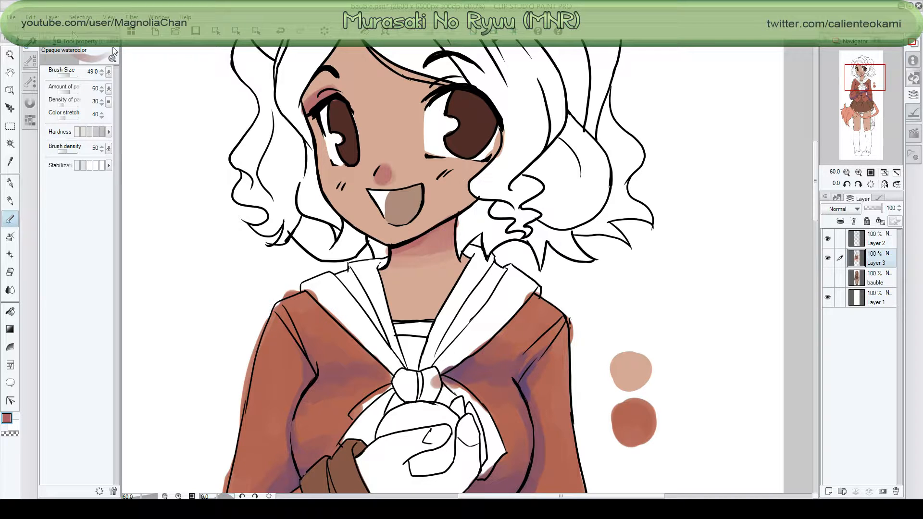
Switch to the Transparent watercolor brush and shade the cheek beside the hair curls and the neck below the chin.
left_click(67, 75)
left_click(70, 76)
left_click(30, 103)
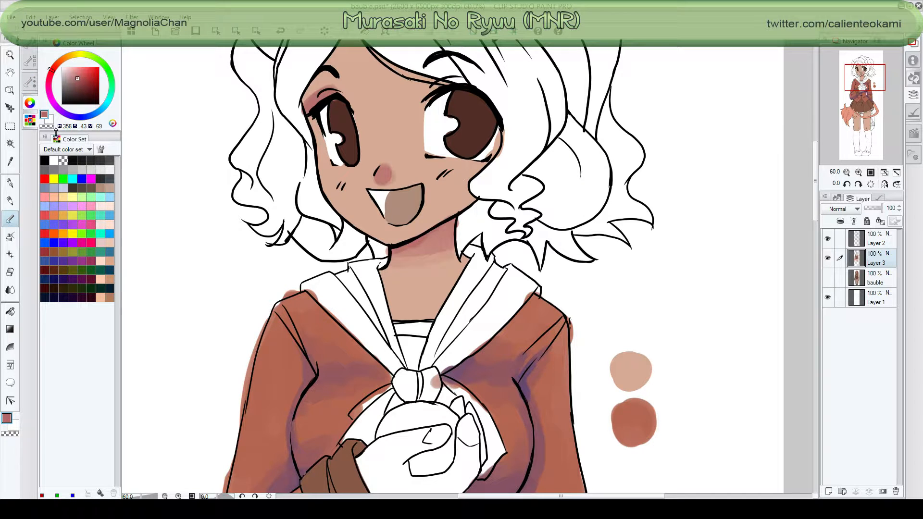
left_click(32, 64)
left_click(30, 81)
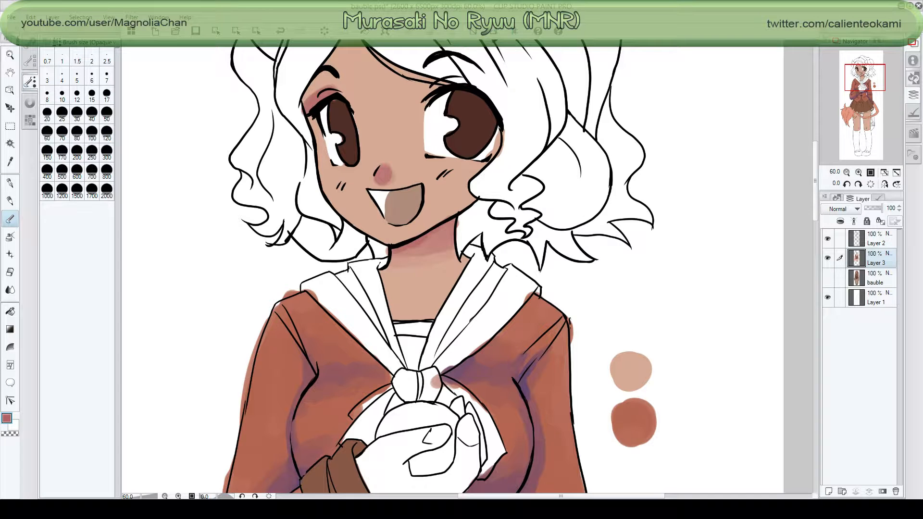
left_click(30, 62)
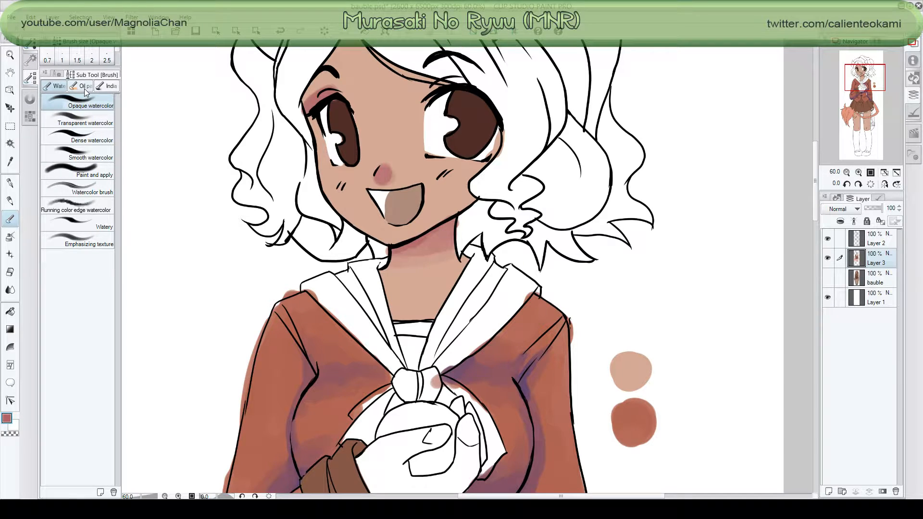
left_click(85, 87)
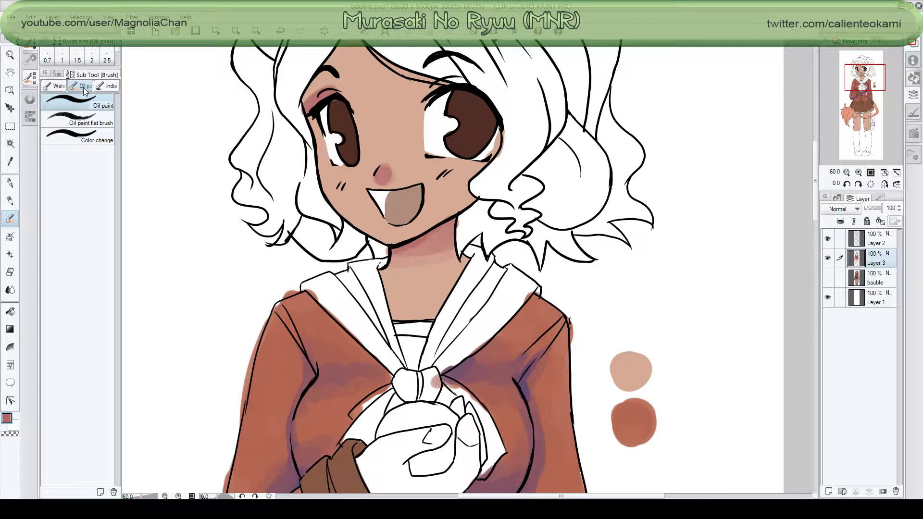
left_click(112, 87)
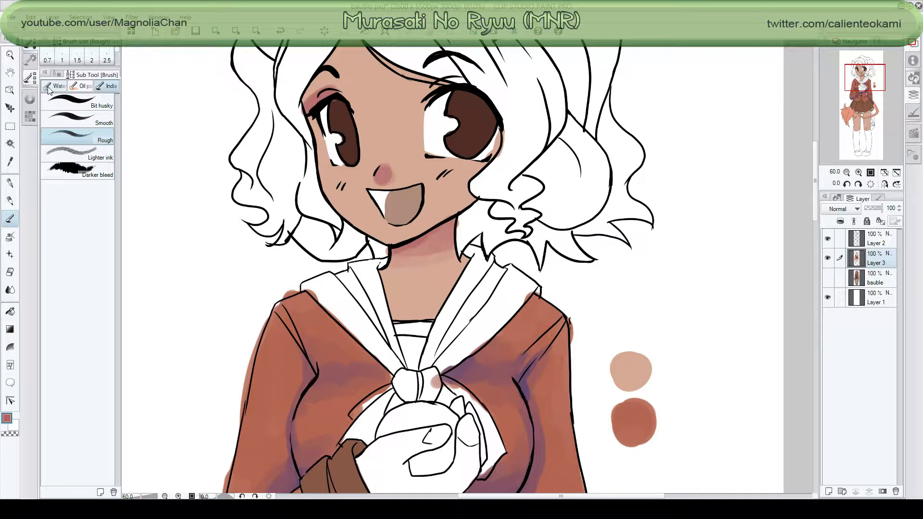
left_click(55, 86)
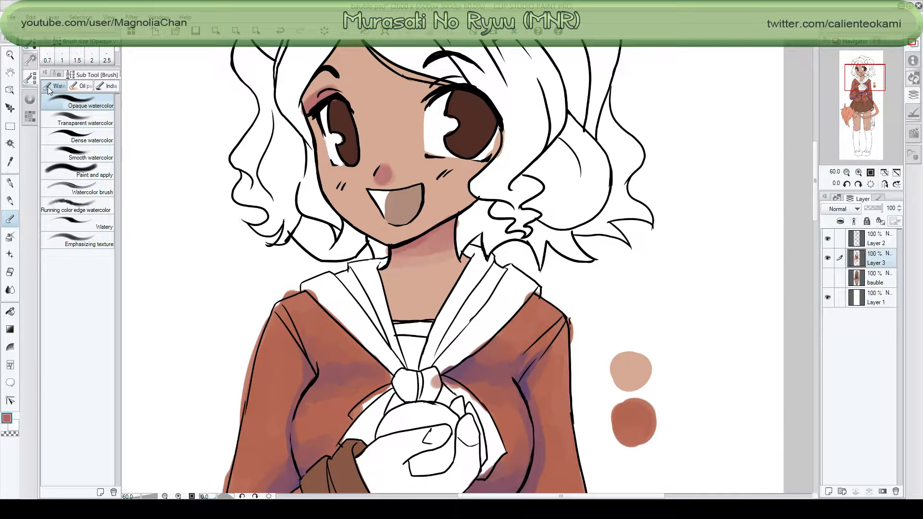
left_click(67, 121)
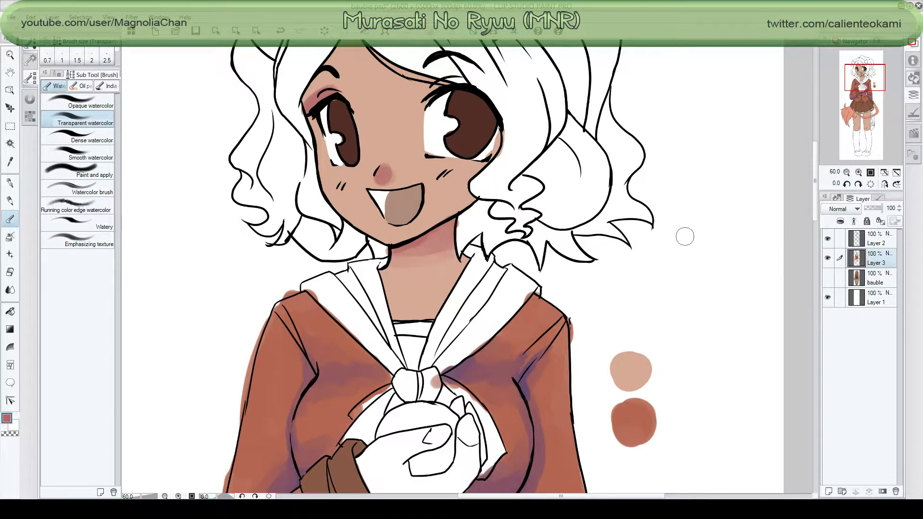
mouse_move(480, 167)
left_mouse_down()
mouse_move(454, 204)
mouse_move(473, 193)
mouse_move(435, 246)
mouse_move(448, 241)
mouse_move(408, 251)
mouse_move(436, 234)
mouse_move(401, 254)
mouse_move(416, 249)
mouse_move(400, 264)
mouse_move(429, 261)
mouse_move(412, 255)
mouse_move(449, 247)
mouse_move(407, 265)
left_mouse_up()
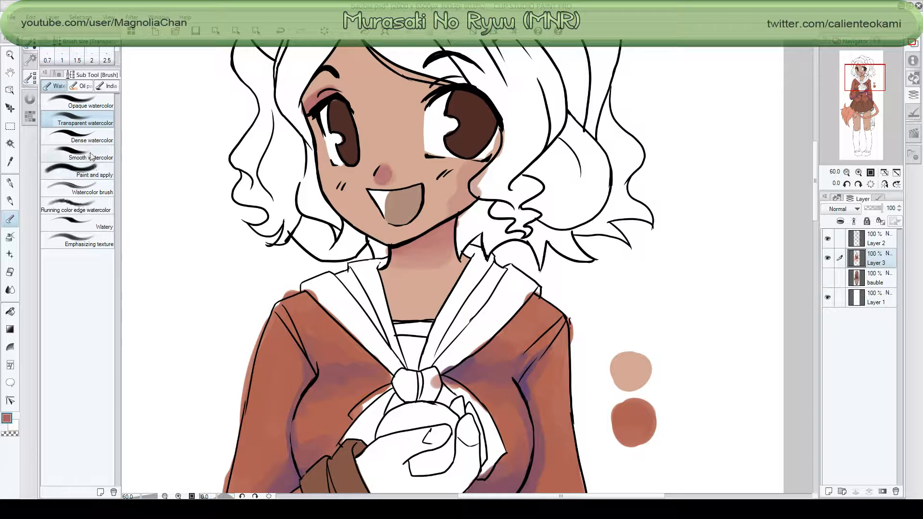
Enlarge the brush size palette and show the Transparent watercolor tool properties beneath it.
left_click(31, 75)
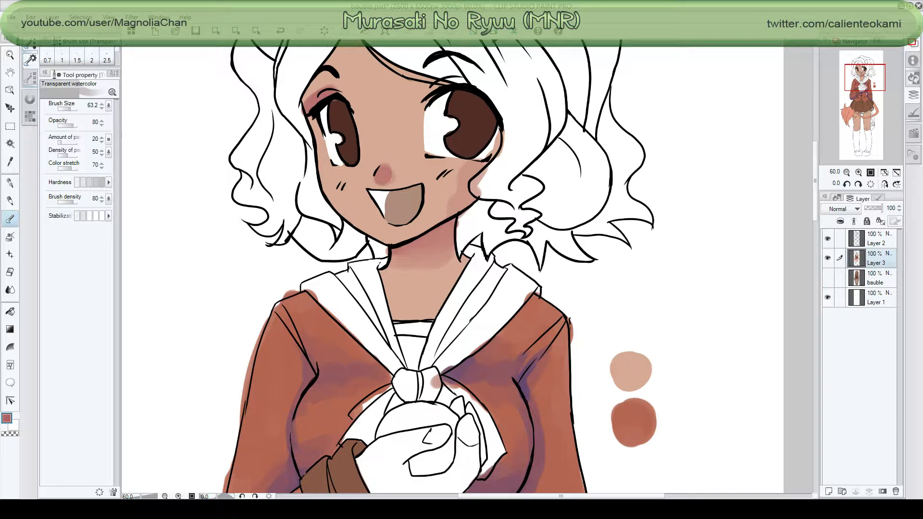
left_click(34, 105)
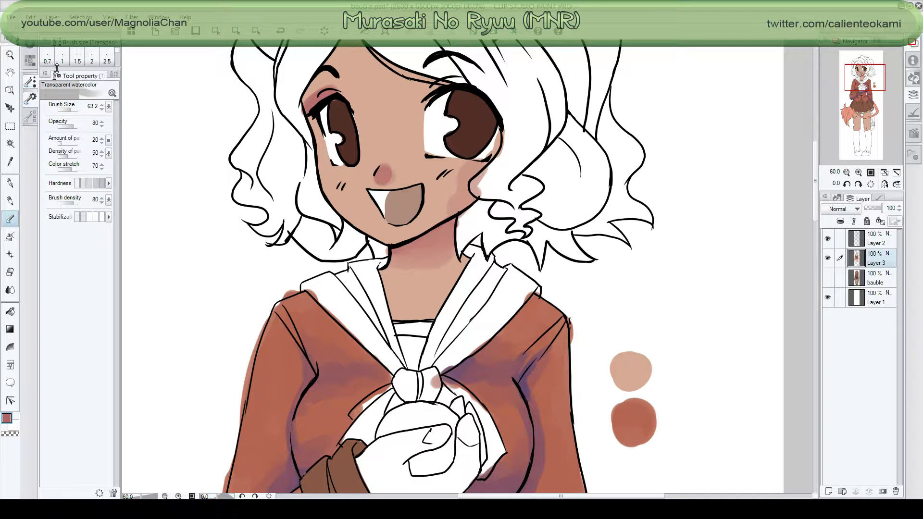
left_click_drag(57, 67, 61, 156)
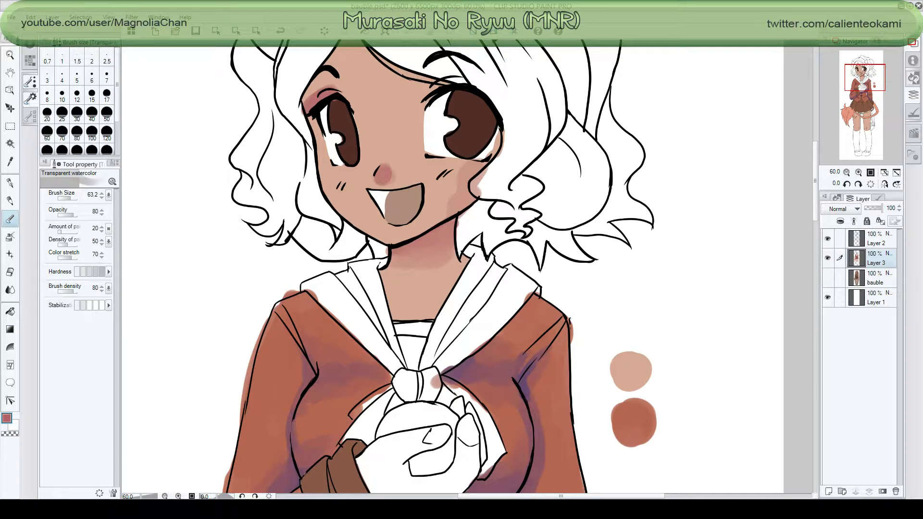
left_click(35, 99)
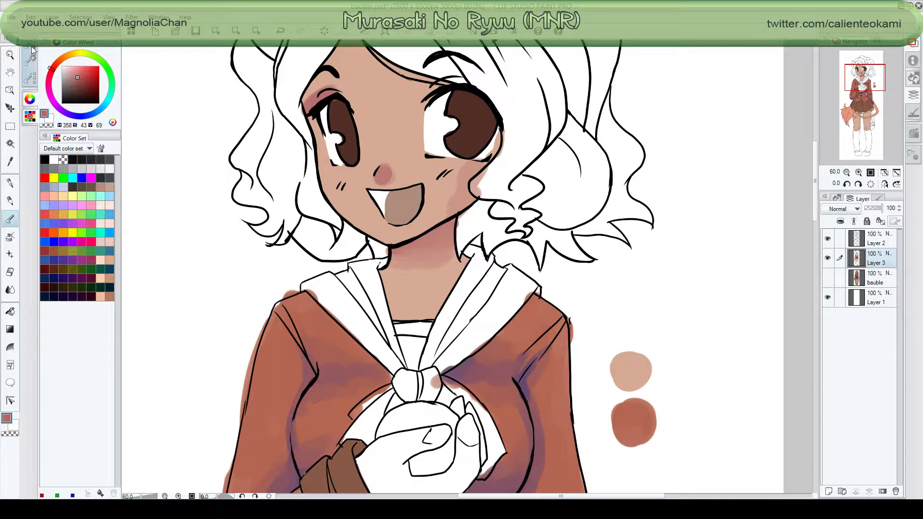
left_click(32, 59)
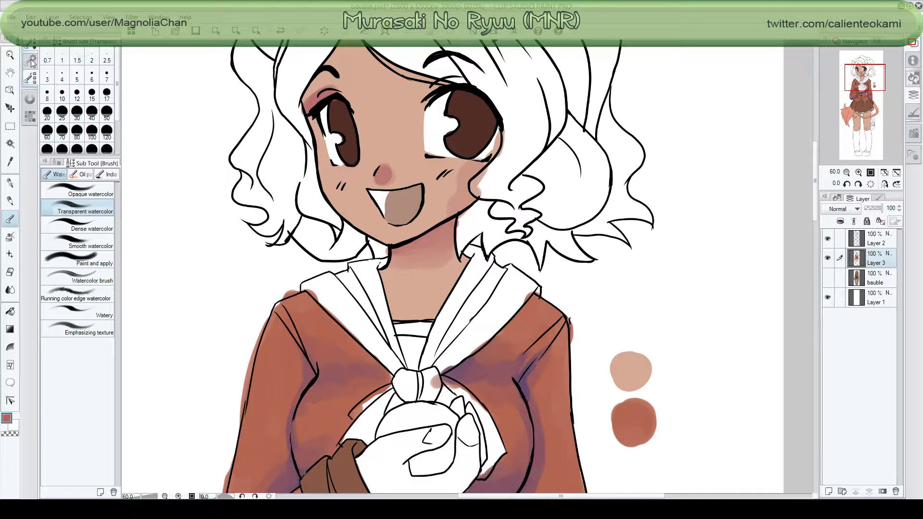
left_click(32, 59)
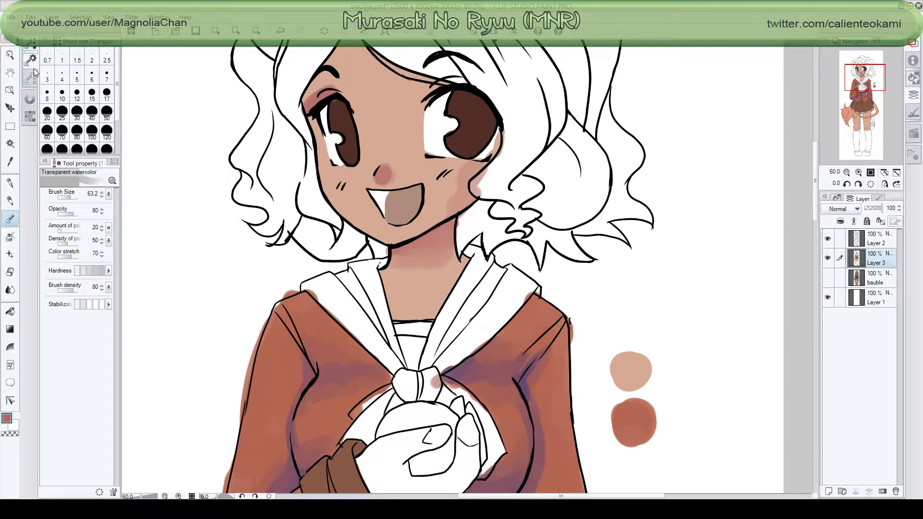
Blend the nose and neck shading, and shade the neck along the collar with a brush size of 24.
mouse_move(401, 268)
left_mouse_down()
mouse_move(449, 257)
mouse_move(395, 265)
left_mouse_up()
left_click_drag(389, 163, 387, 176)
left_click(69, 196)
left_click_drag(68, 196, 67, 196)
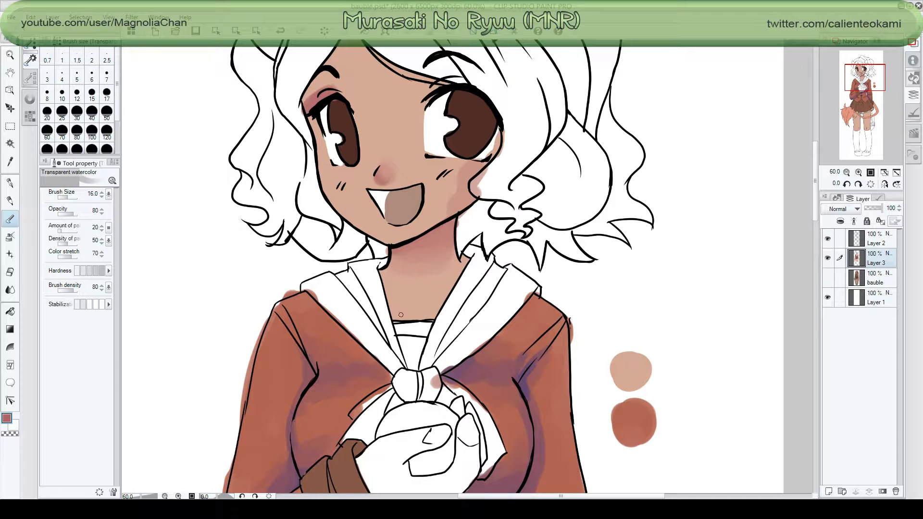
left_click(101, 192)
left_click(101, 192)
left_click(104, 191)
mouse_move(430, 316)
left_mouse_down()
mouse_move(395, 312)
mouse_move(430, 317)
mouse_move(465, 258)
mouse_move(434, 308)
mouse_move(405, 308)
left_mouse_up()
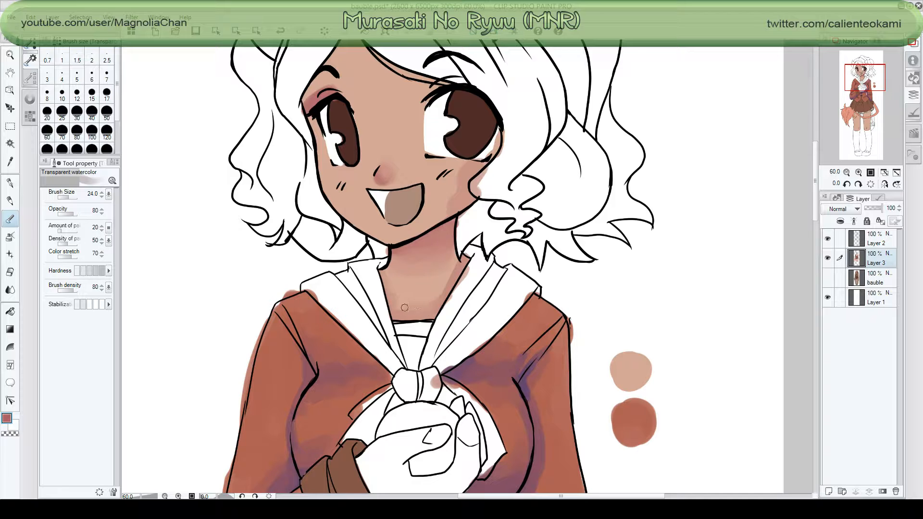
left_click_drag(455, 268, 442, 292)
Shade the skin around both eyes, the eyelid of the smaller eye and the adjacent side of the face.
left_click_drag(446, 174, 454, 172)
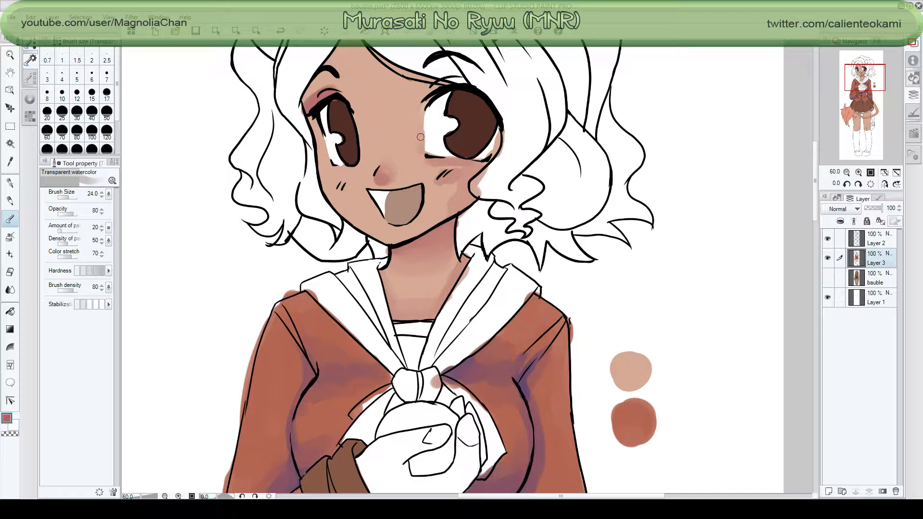
mouse_move(421, 144)
left_mouse_down()
mouse_move(422, 152)
mouse_move(429, 101)
mouse_move(424, 157)
left_mouse_up()
mouse_move(332, 168)
left_mouse_down()
mouse_move(356, 166)
mouse_move(339, 166)
mouse_move(355, 165)
mouse_move(360, 145)
mouse_move(357, 167)
mouse_move(359, 135)
mouse_move(358, 168)
mouse_move(357, 132)
left_mouse_up()
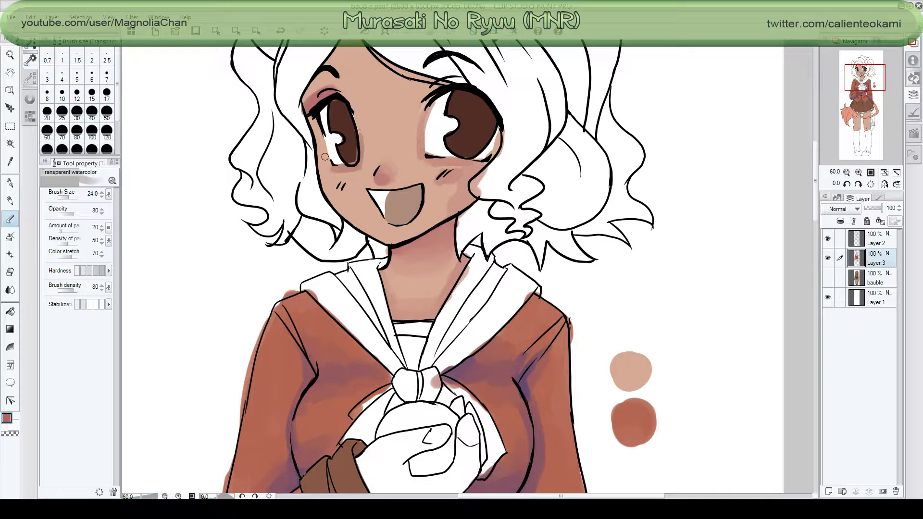
mouse_move(306, 112)
left_mouse_down()
mouse_move(320, 143)
mouse_move(308, 97)
mouse_move(303, 103)
mouse_move(318, 74)
mouse_move(310, 83)
mouse_move(334, 78)
mouse_move(326, 73)
mouse_move(306, 97)
mouse_move(321, 75)
mouse_move(307, 100)
mouse_move(336, 88)
left_mouse_up()
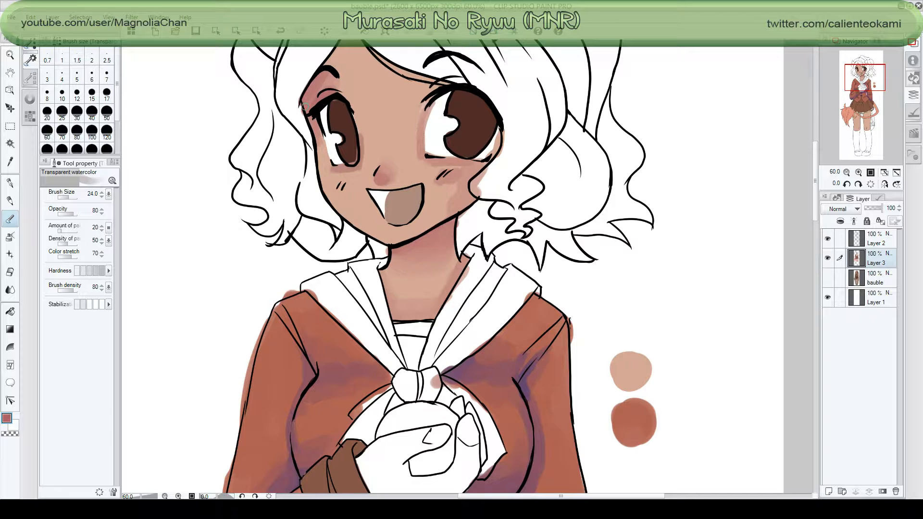
mouse_move(317, 126)
left_mouse_down()
mouse_move(329, 162)
mouse_move(321, 156)
left_mouse_up()
Set the brush size to 40 and shade the forehead along the hairline.
left_click_drag(869, 103, 870, 82)
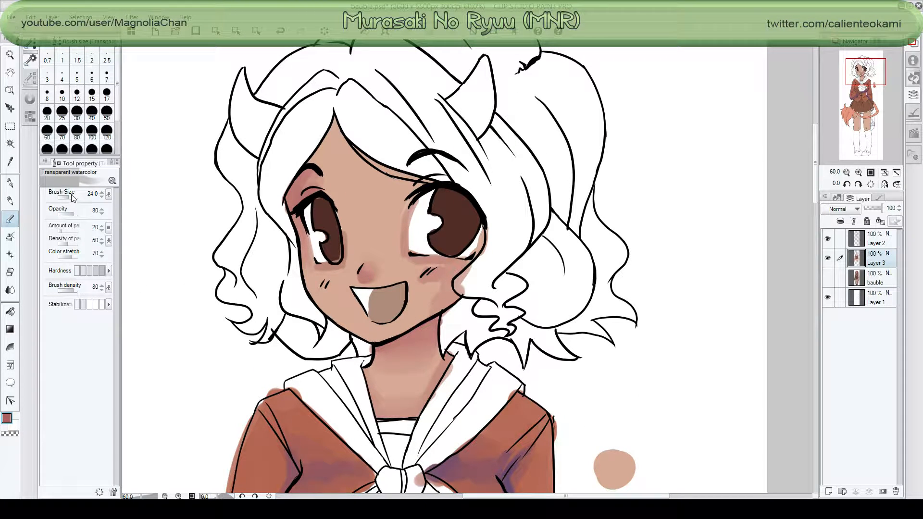
left_click(102, 192)
left_click(77, 113)
left_click(92, 112)
mouse_move(331, 131)
left_mouse_down()
mouse_move(292, 193)
mouse_move(308, 178)
mouse_move(322, 188)
mouse_move(322, 177)
mouse_move(331, 205)
mouse_move(323, 181)
mouse_move(336, 191)
mouse_move(347, 149)
mouse_move(337, 130)
mouse_move(358, 158)
mouse_move(336, 126)
mouse_move(351, 156)
mouse_move(372, 168)
mouse_move(352, 154)
mouse_move(422, 181)
mouse_move(338, 138)
mouse_move(387, 166)
mouse_move(350, 155)
mouse_move(412, 180)
left_mouse_up()
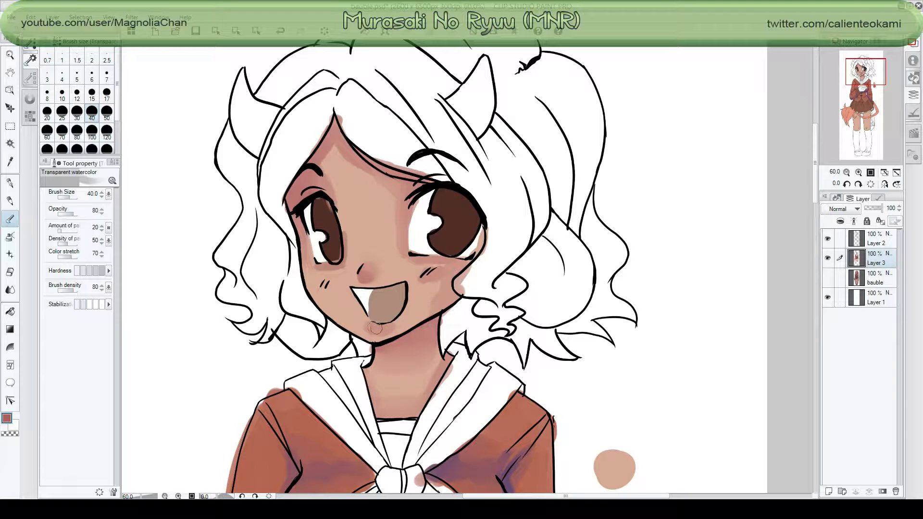
Shade the chin, the jawline and the edge of the mouth, and deepen the shading across the forehead.
left_click_drag(375, 328, 391, 328)
left_click_drag(367, 332, 357, 291)
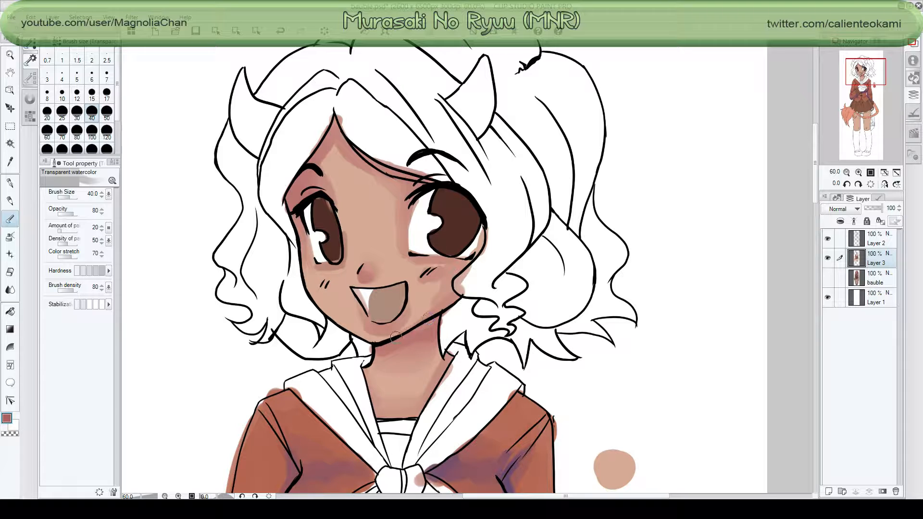
left_click_drag(391, 338, 361, 331)
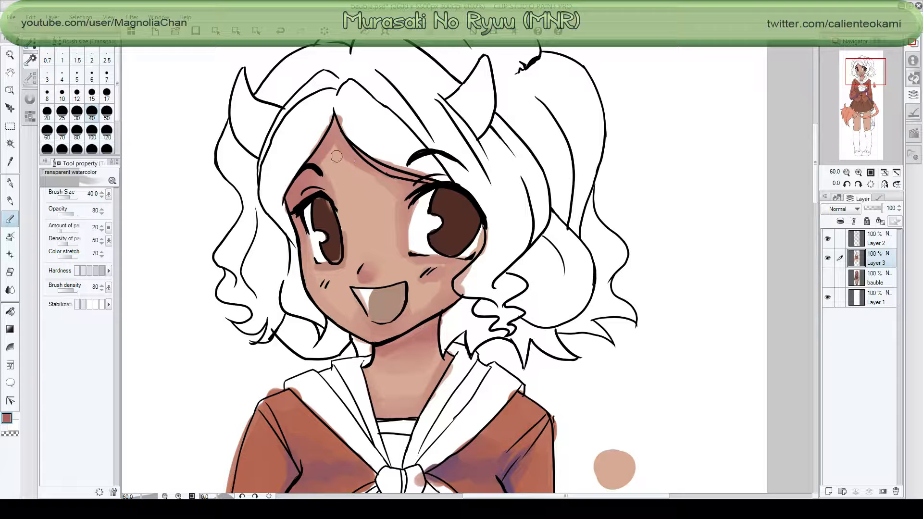
mouse_move(330, 139)
left_mouse_down()
mouse_move(318, 163)
mouse_move(346, 149)
mouse_move(338, 142)
mouse_move(316, 175)
mouse_move(330, 178)
mouse_move(326, 191)
mouse_move(347, 209)
mouse_move(398, 192)
mouse_move(367, 175)
mouse_move(364, 161)
mouse_move(333, 160)
mouse_move(331, 127)
mouse_move(338, 135)
mouse_move(302, 177)
left_mouse_up()
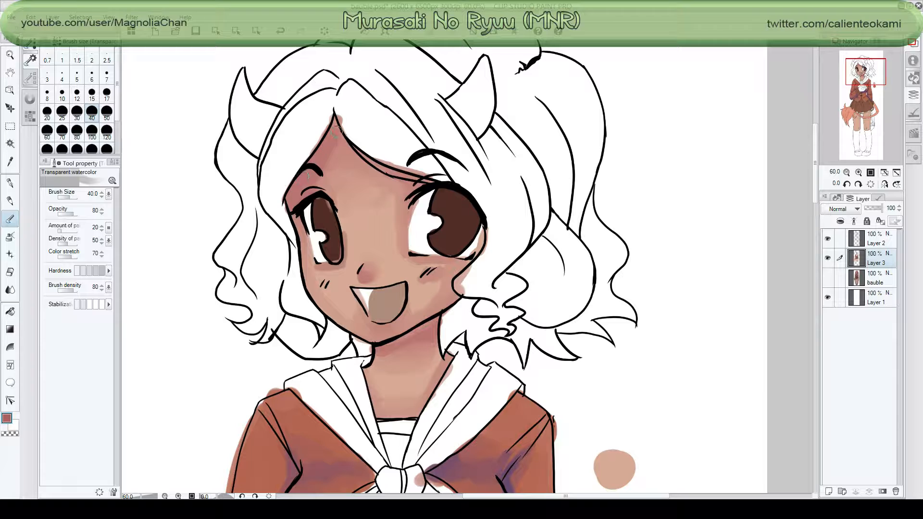
mouse_move(337, 131)
left_mouse_down()
mouse_move(364, 159)
mouse_move(348, 147)
mouse_move(353, 157)
mouse_move(388, 168)
mouse_move(366, 163)
mouse_move(383, 173)
mouse_move(408, 178)
mouse_move(374, 164)
mouse_move(423, 180)
mouse_move(336, 148)
mouse_move(328, 154)
mouse_move(337, 159)
mouse_move(361, 160)
mouse_move(313, 181)
mouse_move(317, 188)
mouse_move(379, 173)
mouse_move(355, 192)
left_mouse_up()
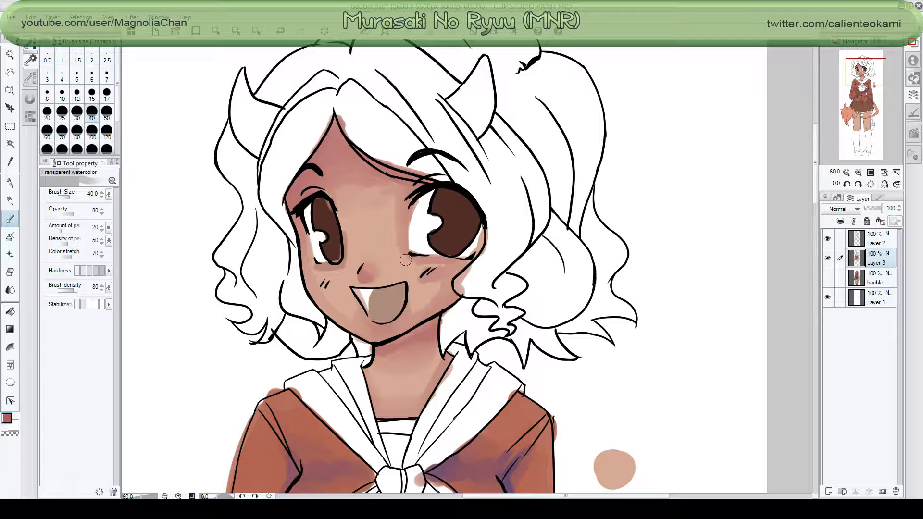
Sample the lighter skin tone from the cheek and blend it below the larger eye, over the nose and around the mouth.
left_click(427, 287, "alt")
mouse_move(397, 255)
left_mouse_down()
mouse_move(391, 236)
mouse_move(395, 256)
mouse_move(396, 229)
mouse_move(406, 236)
mouse_move(393, 206)
mouse_move(403, 247)
left_mouse_up()
mouse_move(350, 236)
left_mouse_down()
mouse_move(346, 270)
mouse_move(315, 267)
mouse_move(386, 265)
mouse_move(369, 257)
left_mouse_up()
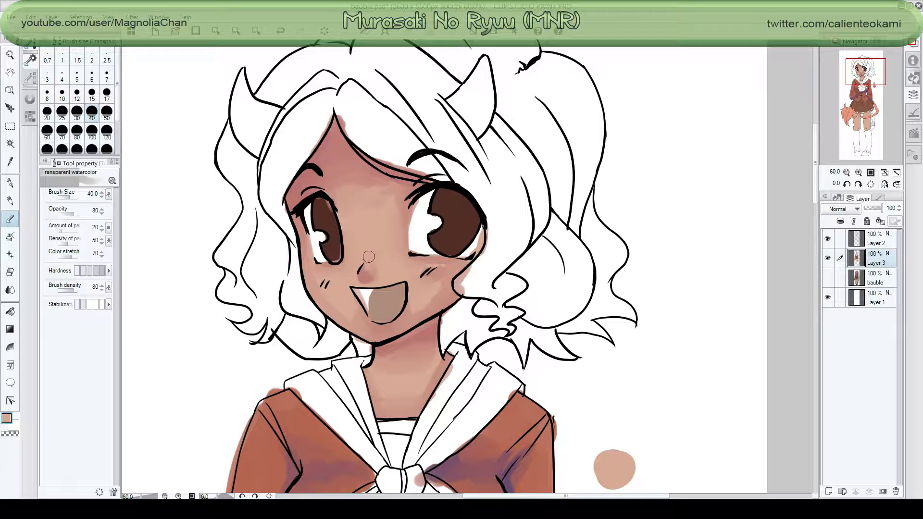
mouse_move(414, 292)
left_mouse_down()
mouse_move(425, 303)
mouse_move(429, 285)
left_mouse_up()
left_click_drag(354, 312, 352, 306)
Set the brush size to 70 and shade the thigh beside the star bag under the skirt hem and along its outer edge.
left_click_drag(864, 70, 866, 118)
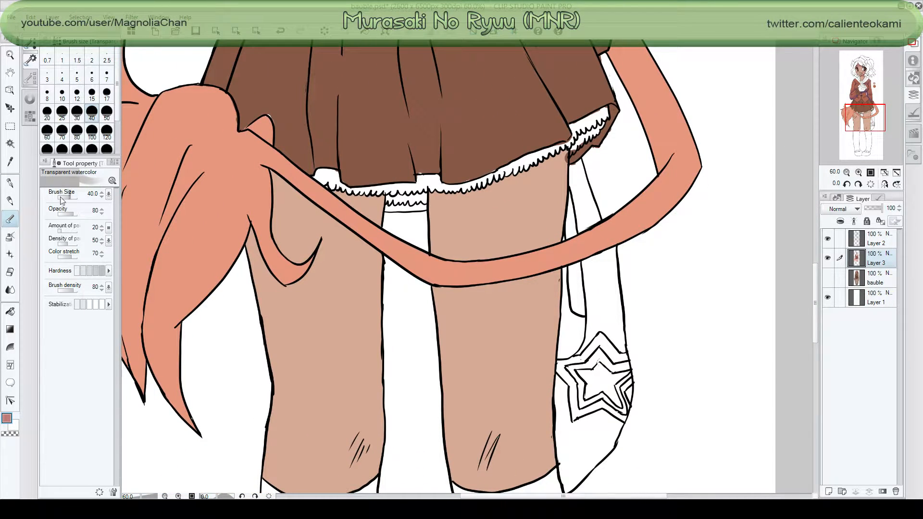
left_click(62, 130)
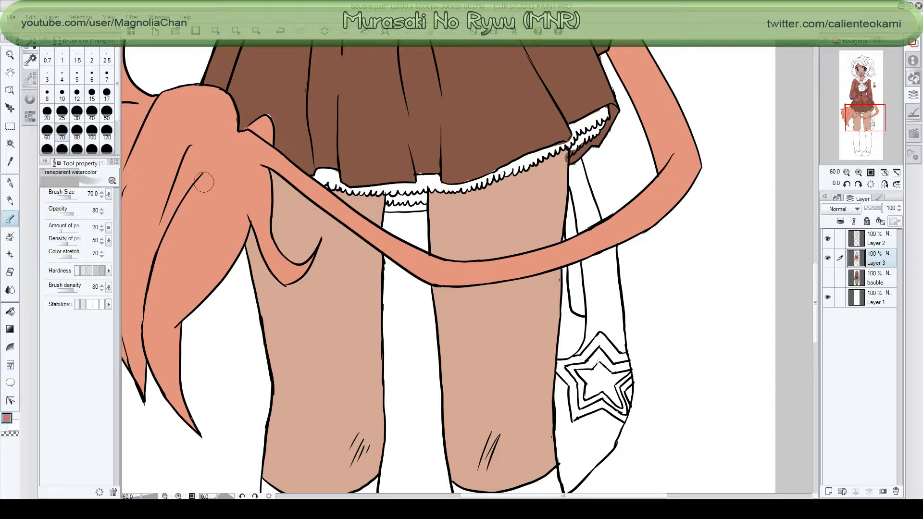
mouse_move(467, 198)
left_mouse_down()
mouse_move(435, 200)
mouse_move(497, 191)
mouse_move(452, 210)
left_mouse_up()
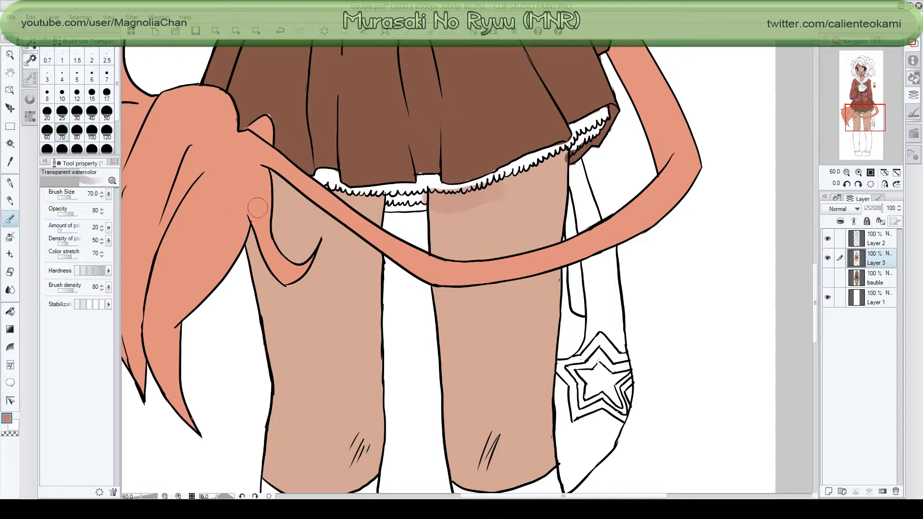
left_click(32, 96)
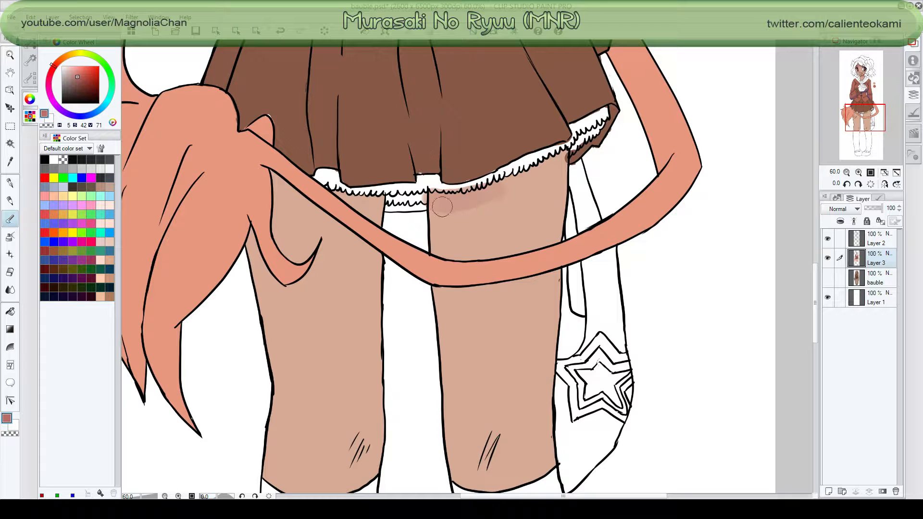
mouse_move(445, 206)
left_mouse_down()
mouse_move(435, 202)
mouse_move(556, 159)
mouse_move(459, 204)
mouse_move(548, 166)
mouse_move(540, 178)
mouse_move(543, 168)
mouse_move(522, 169)
mouse_move(463, 198)
mouse_move(560, 159)
mouse_move(555, 236)
mouse_move(553, 178)
mouse_move(553, 236)
mouse_move(521, 226)
left_mouse_up()
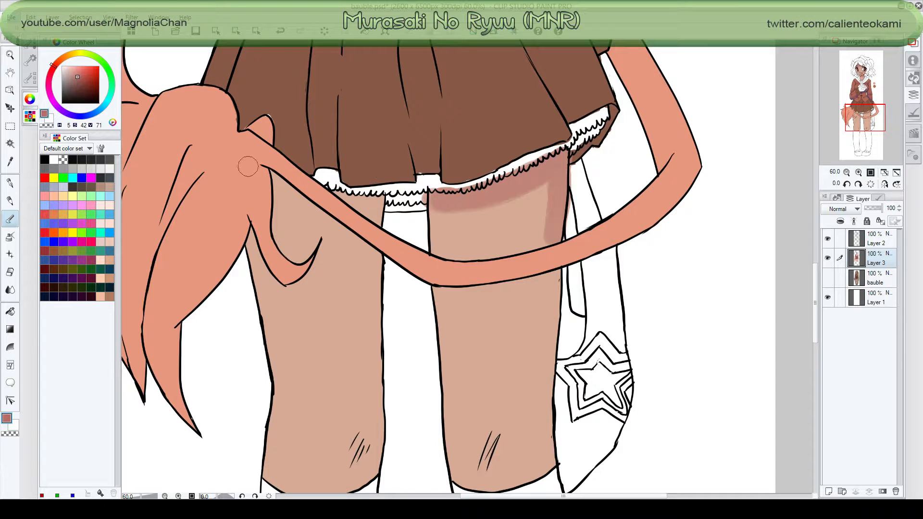
Select the skin areas of both legs above and below the tail with the Auto select tool.
left_click(10, 143)
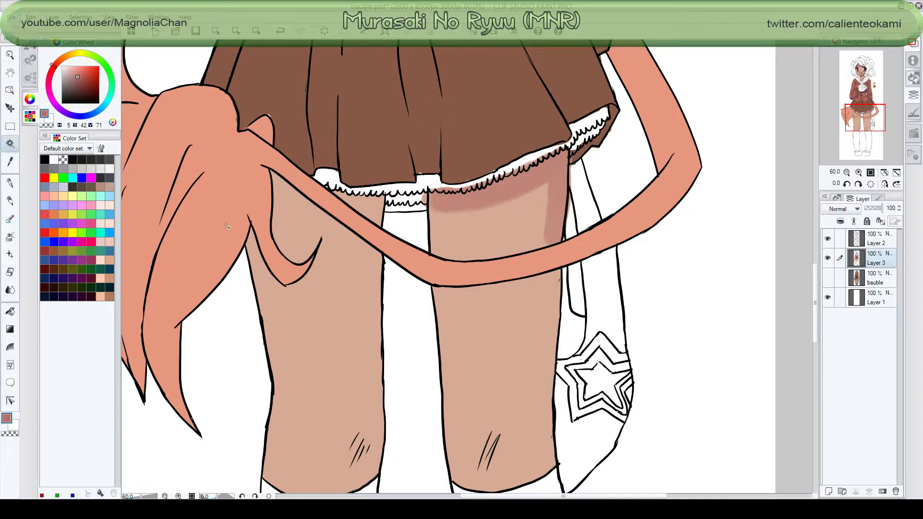
left_click(314, 204)
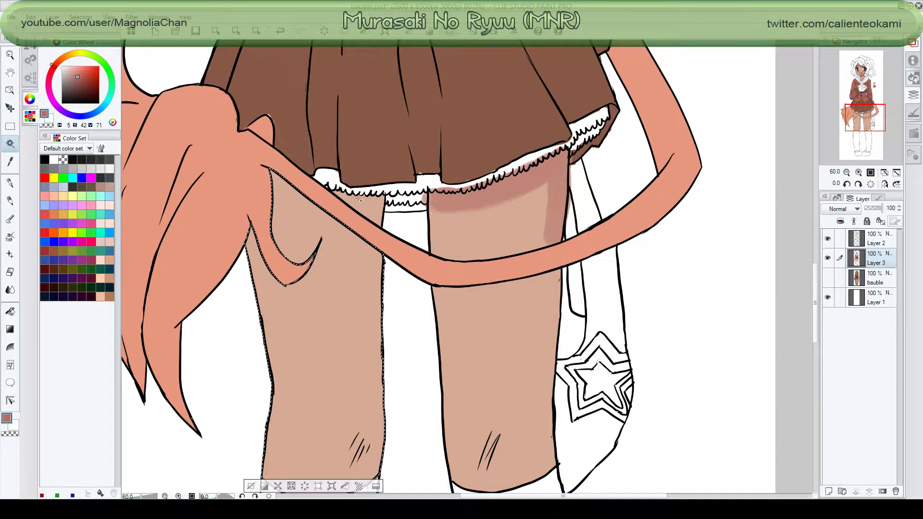
left_click(433, 205, "shift")
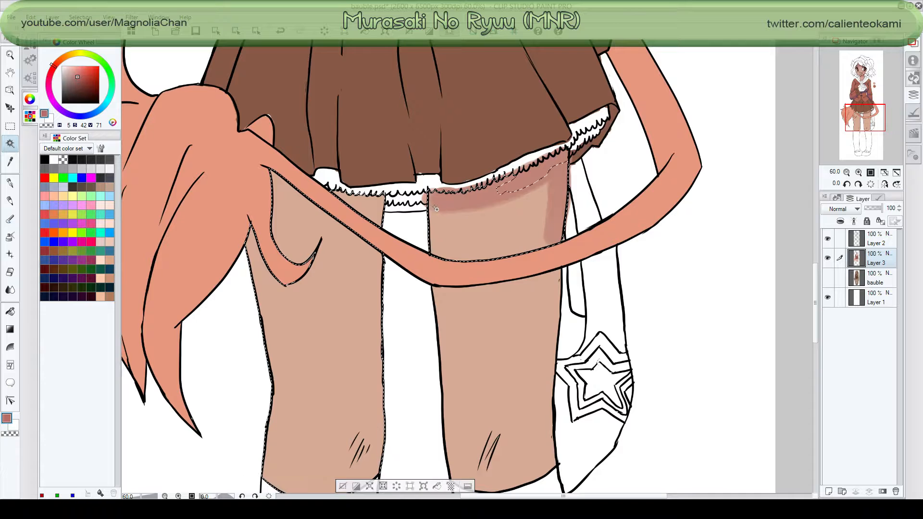
left_click(487, 313, "shift")
left_click(533, 178, "shift")
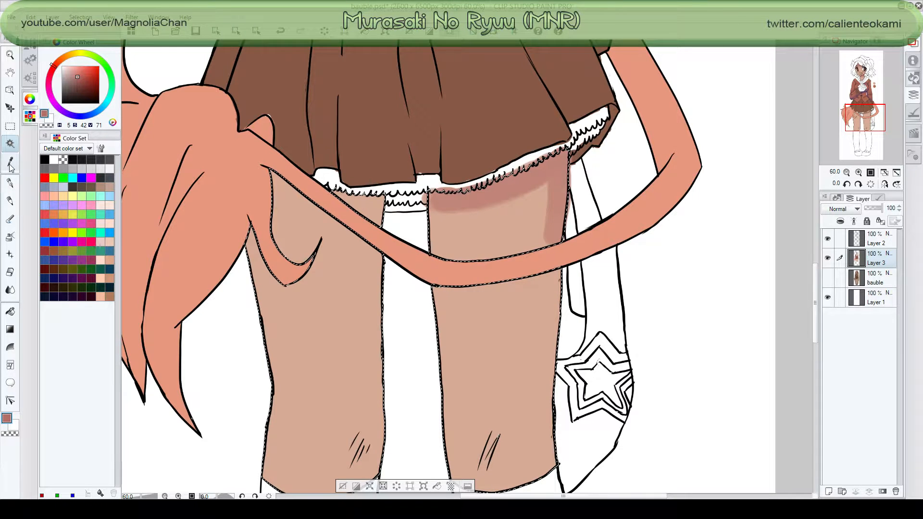
Shade the selected thighs under the skirt hem and the tail, and shade around the scratch marks on both knees.
left_click(10, 183)
left_click(10, 219)
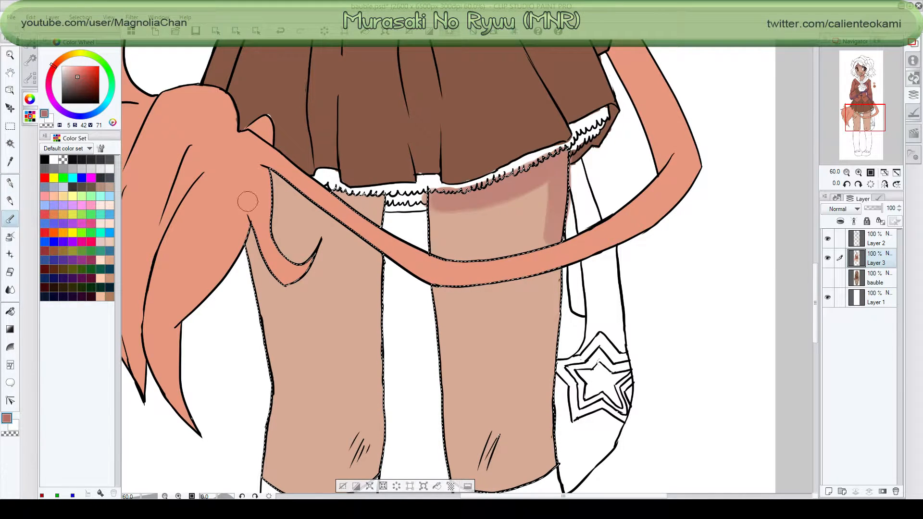
mouse_move(435, 193)
left_mouse_down()
mouse_move(427, 251)
mouse_move(438, 194)
mouse_move(457, 205)
mouse_move(251, 191)
mouse_move(270, 183)
mouse_move(309, 188)
mouse_move(302, 201)
mouse_move(311, 208)
mouse_move(261, 195)
mouse_move(265, 188)
mouse_move(371, 205)
mouse_move(252, 198)
mouse_move(271, 218)
mouse_move(293, 200)
mouse_move(323, 207)
mouse_move(312, 209)
mouse_move(429, 282)
mouse_move(507, 286)
mouse_move(431, 290)
mouse_move(554, 272)
mouse_move(487, 290)
mouse_move(574, 261)
mouse_move(488, 293)
mouse_move(422, 290)
mouse_move(508, 286)
mouse_move(568, 267)
mouse_move(476, 290)
mouse_move(553, 279)
mouse_move(463, 296)
mouse_move(568, 269)
mouse_move(448, 292)
mouse_move(553, 275)
mouse_move(473, 297)
mouse_move(549, 274)
mouse_move(443, 296)
mouse_move(555, 273)
mouse_move(540, 284)
mouse_move(449, 285)
mouse_move(456, 276)
mouse_move(394, 259)
mouse_move(271, 204)
mouse_move(276, 197)
mouse_move(384, 255)
mouse_move(301, 208)
mouse_move(289, 229)
mouse_move(251, 235)
mouse_move(247, 247)
mouse_move(281, 284)
mouse_move(308, 253)
mouse_move(287, 285)
mouse_move(297, 267)
mouse_move(255, 253)
mouse_move(269, 285)
left_mouse_up()
mouse_move(358, 459)
left_mouse_down()
mouse_move(369, 440)
mouse_move(346, 462)
mouse_move(369, 438)
mouse_move(349, 467)
left_mouse_up()
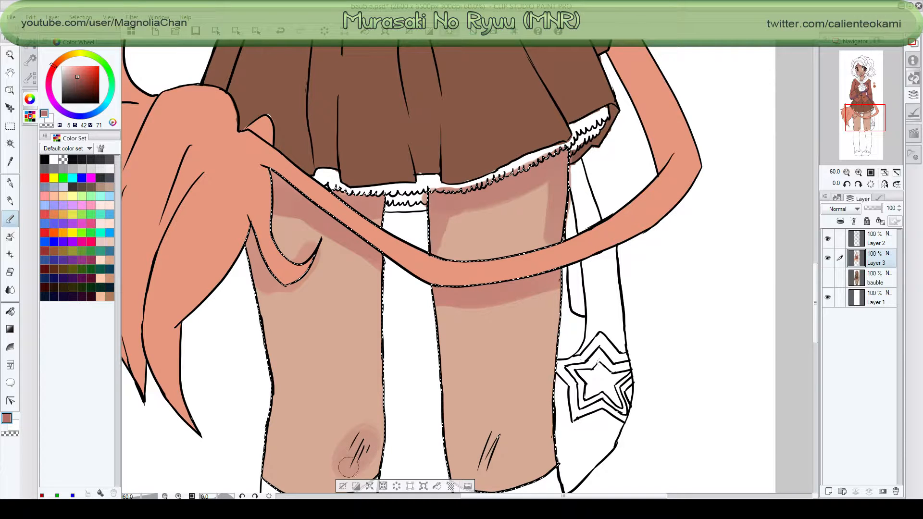
mouse_move(481, 438)
left_mouse_down()
mouse_move(473, 449)
mouse_move(495, 440)
mouse_move(476, 471)
mouse_move(488, 461)
mouse_move(481, 468)
mouse_move(481, 445)
left_mouse_up()
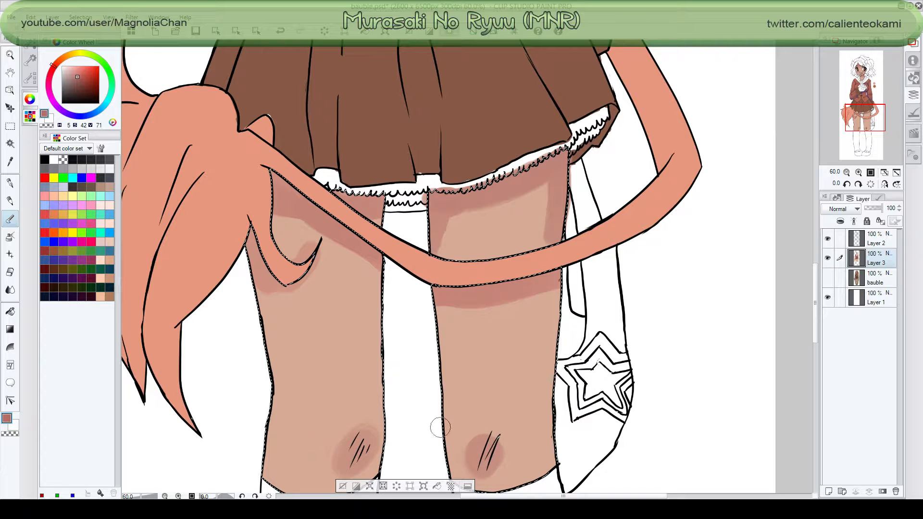
mouse_move(356, 431)
left_mouse_down()
mouse_move(350, 466)
mouse_move(361, 441)
mouse_move(350, 449)
mouse_move(355, 433)
left_mouse_up()
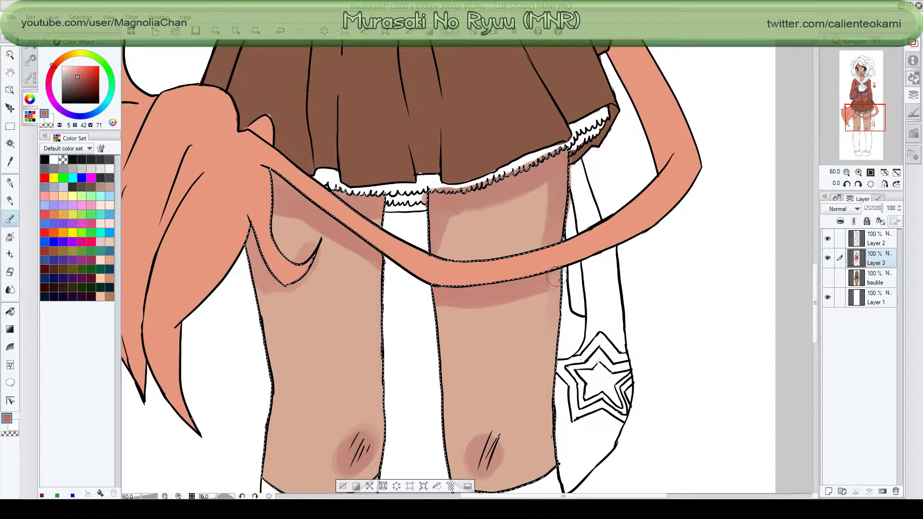
Shade down both edges of the leg beside the star bag, from the tail to the sock.
mouse_move(554, 276)
left_mouse_down()
mouse_move(551, 341)
mouse_move(544, 297)
mouse_move(555, 464)
mouse_move(562, 330)
mouse_move(541, 284)
mouse_move(551, 442)
mouse_move(566, 302)
mouse_move(552, 418)
mouse_move(533, 348)
mouse_move(557, 286)
mouse_move(555, 346)
mouse_move(568, 290)
mouse_move(556, 348)
mouse_move(553, 320)
mouse_move(549, 341)
mouse_move(553, 283)
mouse_move(544, 400)
mouse_move(559, 453)
mouse_move(551, 459)
mouse_move(565, 290)
left_mouse_up()
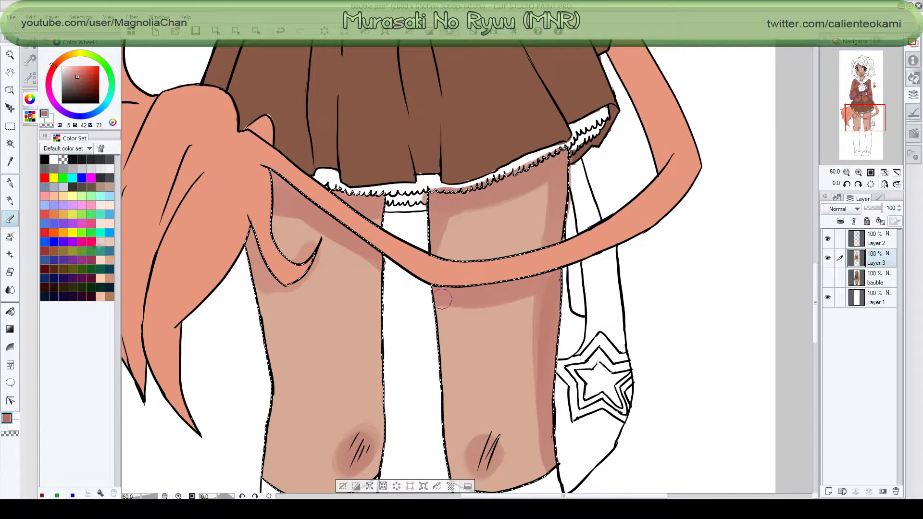
mouse_move(442, 299)
left_mouse_down()
mouse_move(446, 389)
mouse_move(436, 312)
mouse_move(459, 482)
mouse_move(449, 418)
mouse_move(461, 482)
mouse_move(479, 450)
left_mouse_up()
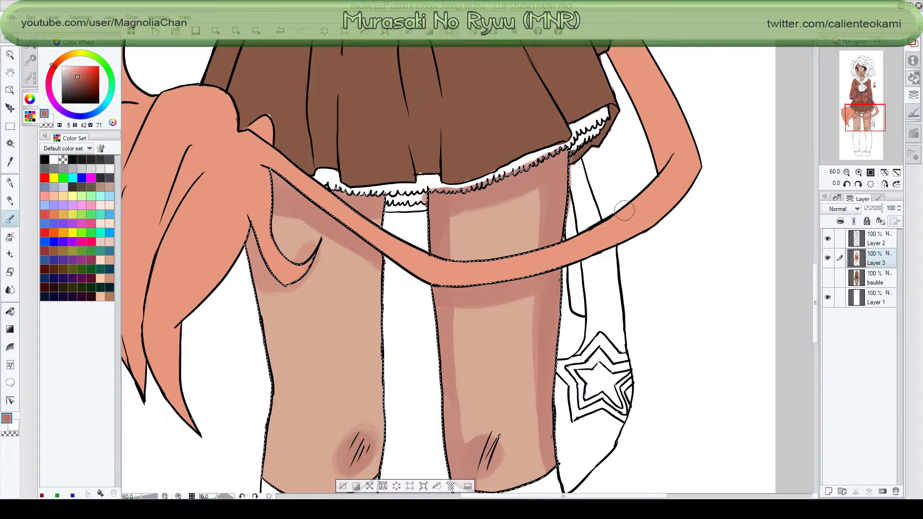
scroll(629, 202, "down", 2)
scroll(629, 202, "down", 3)
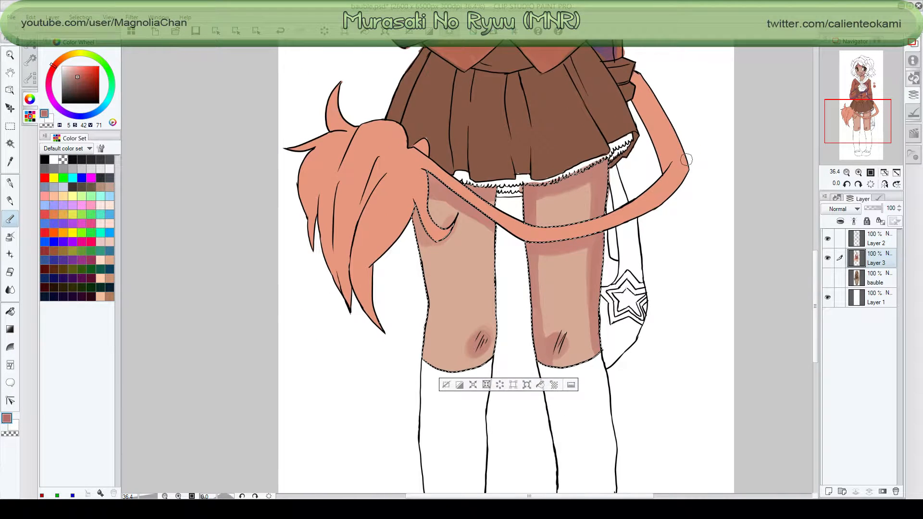
left_click_drag(882, 106, 872, 104)
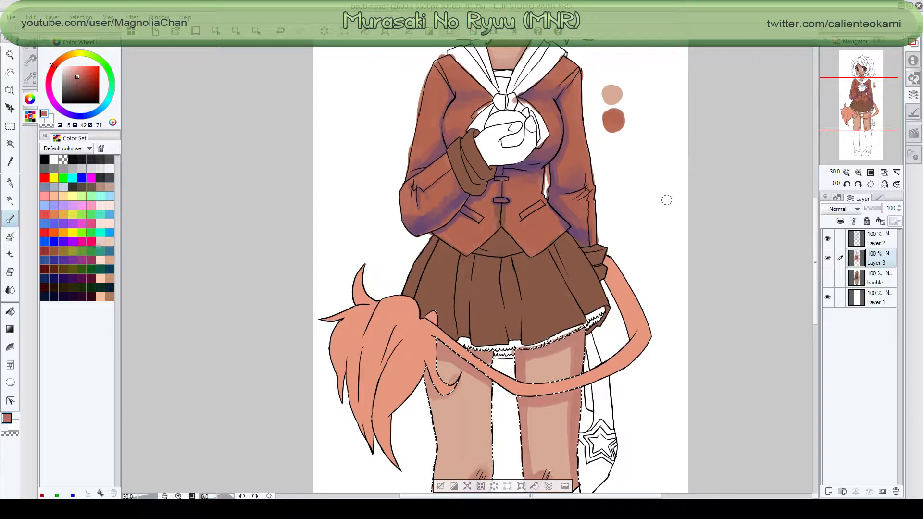
scroll(571, 282, "down", 2)
scroll(572, 283, "down", 2)
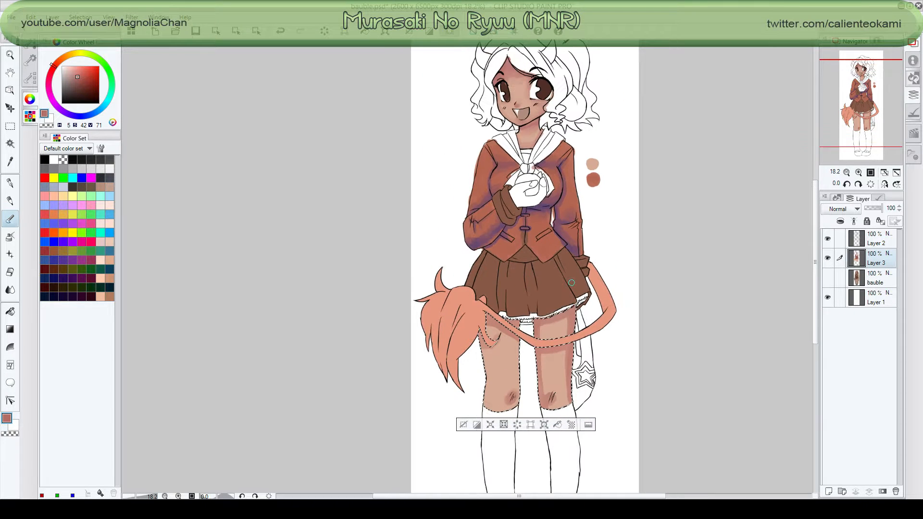
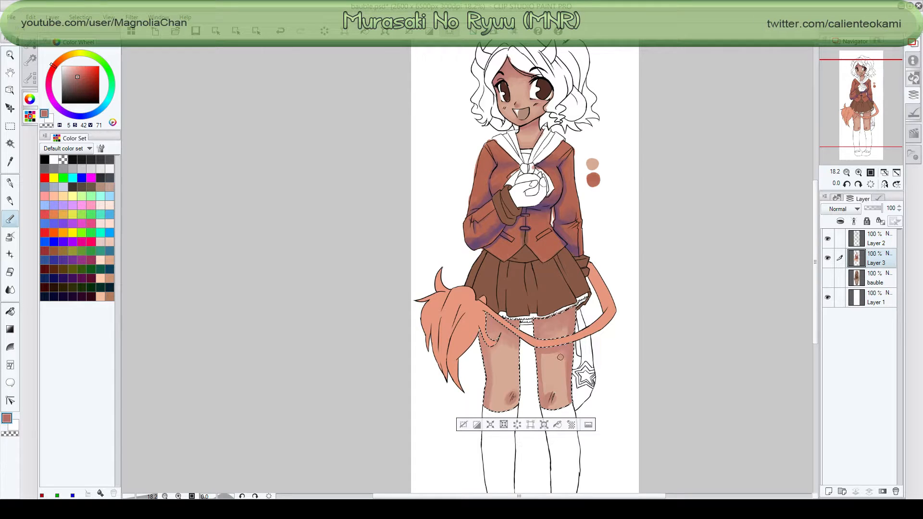
Deepen the thigh shading beside the star bag, then sample the lighter skin tone and blend it along that leg.
mouse_move(560, 357)
left_mouse_down()
mouse_move(538, 354)
mouse_move(561, 361)
left_mouse_up()
left_click(562, 338, "alt")
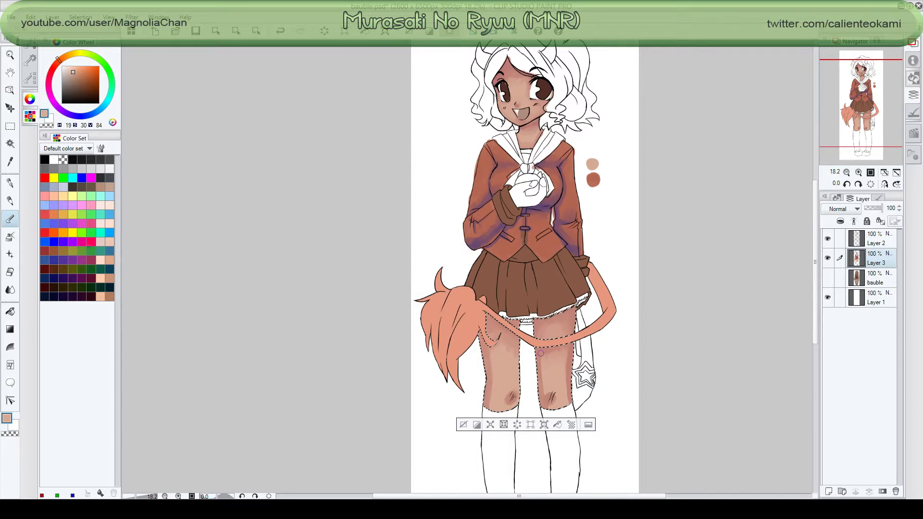
mouse_move(539, 352)
left_mouse_down()
mouse_move(545, 393)
mouse_move(546, 354)
left_mouse_up()
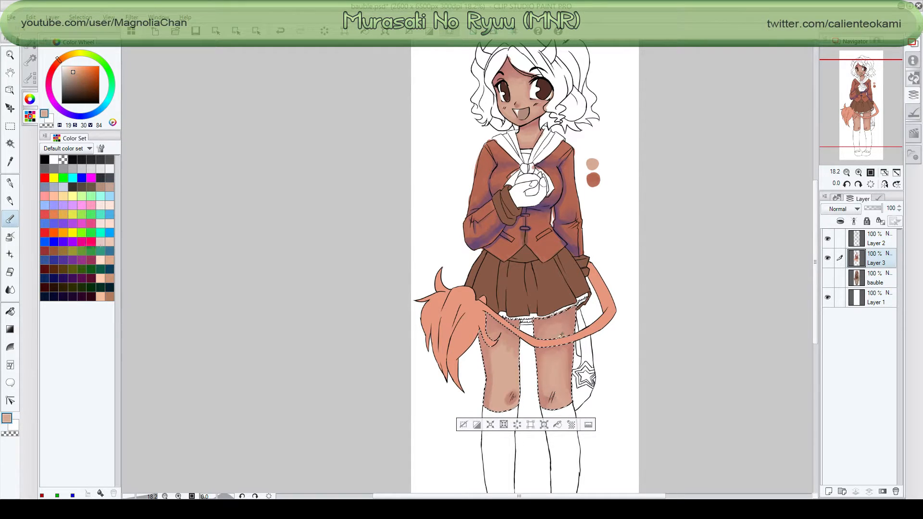
Sample a mid skin tone from the legs, make it slightly more saturated, blend the shading of the leg beside the tail tuft, and deselect.
left_click(545, 397, "alt")
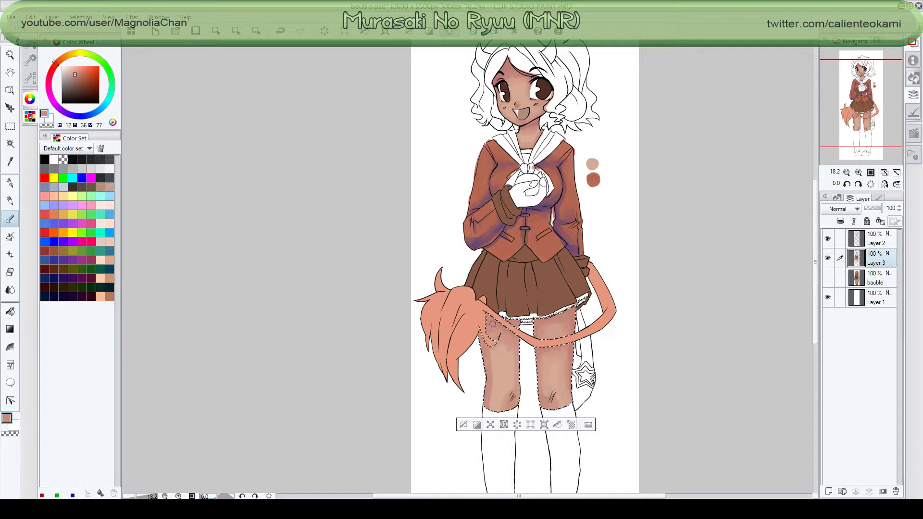
left_click(494, 372, "alt")
left_click(76, 75)
left_click_drag(512, 346, 513, 400)
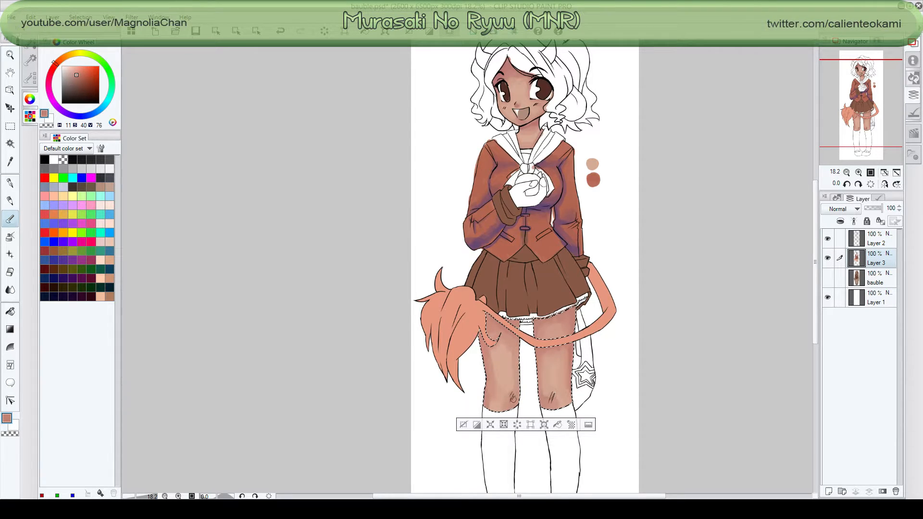
left_click_drag(487, 318, 490, 318)
key("ctrl+d")
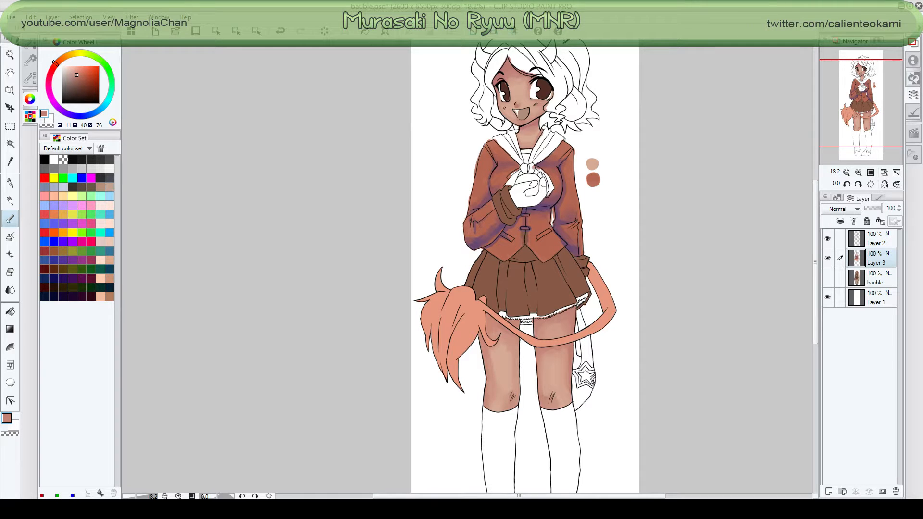
Paint a swatch of the skin shading color next to the existing color swatches beside the jacket.
scroll(570, 413, "up", 3)
scroll(571, 413, "up", 1)
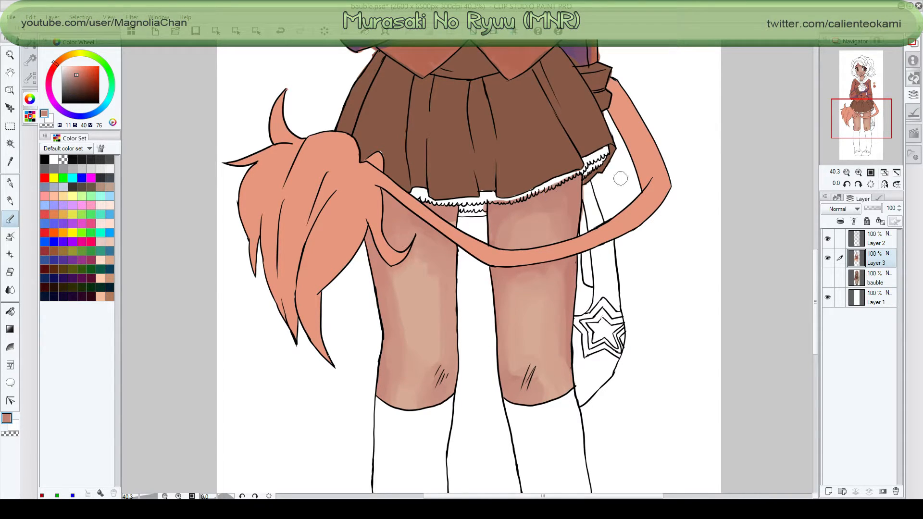
left_click_drag(866, 108, 869, 76)
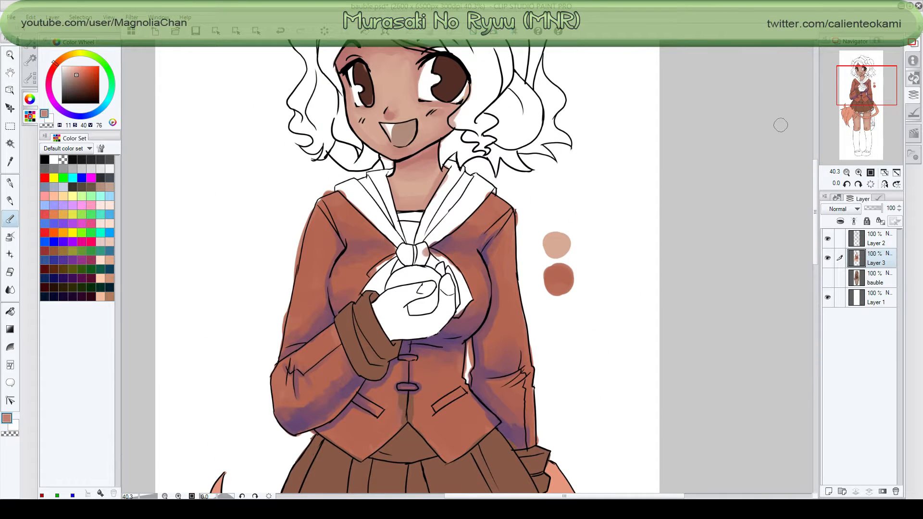
mouse_move(544, 212)
left_mouse_down()
mouse_move(548, 226)
mouse_move(555, 220)
mouse_move(545, 214)
mouse_move(549, 222)
left_mouse_up()
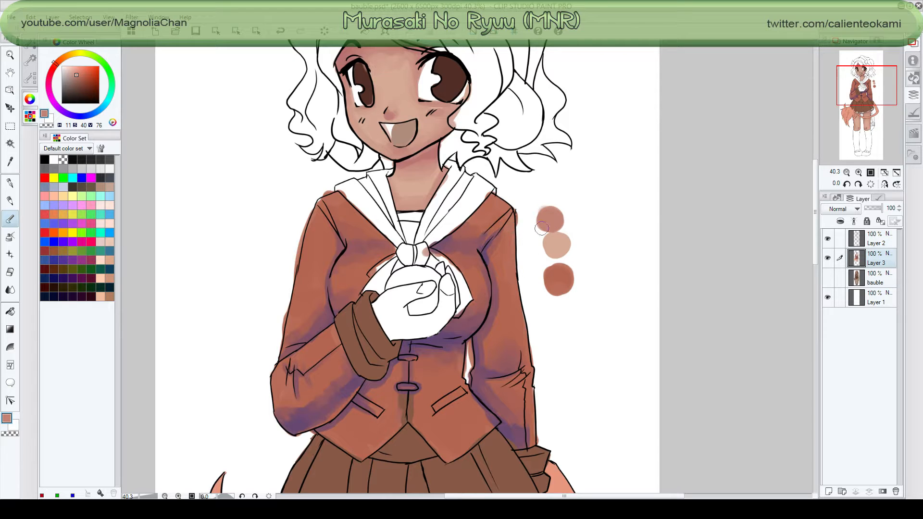
mouse_move(547, 253)
left_mouse_down()
mouse_move(562, 248)
mouse_move(567, 276)
mouse_move(555, 280)
left_mouse_up()
Pick a pale highlight color based on the facial skin and switch to the Opaque watercolor brush at size 5.
left_click(564, 278, "alt")
left_click(410, 110, "alt")
left_click(67, 69)
left_click(29, 77)
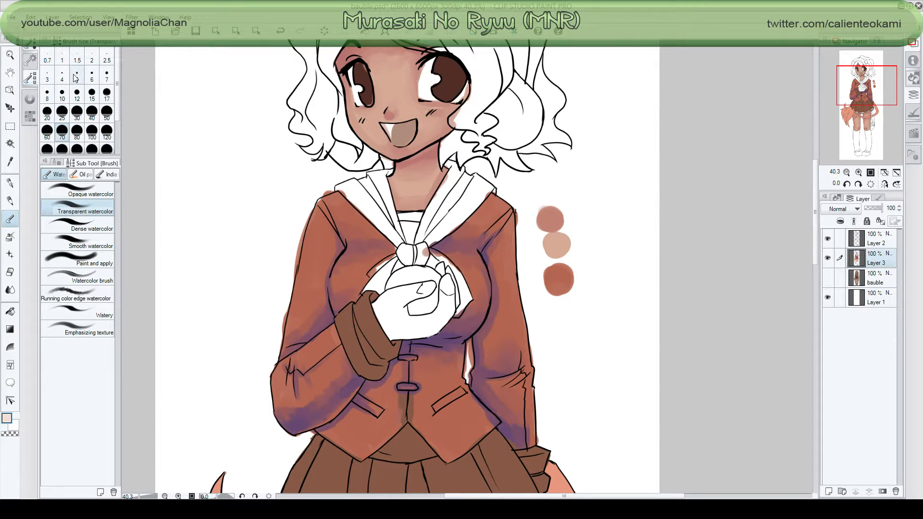
left_click(77, 190)
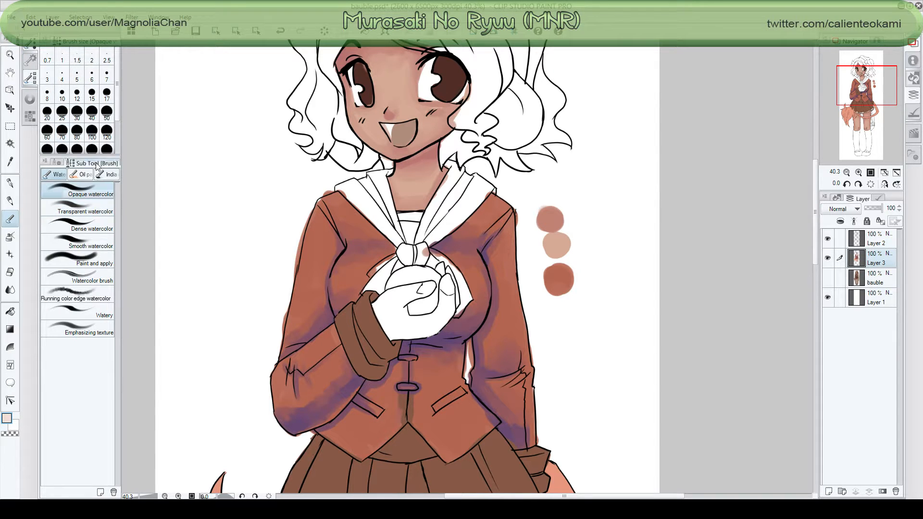
left_click(76, 81)
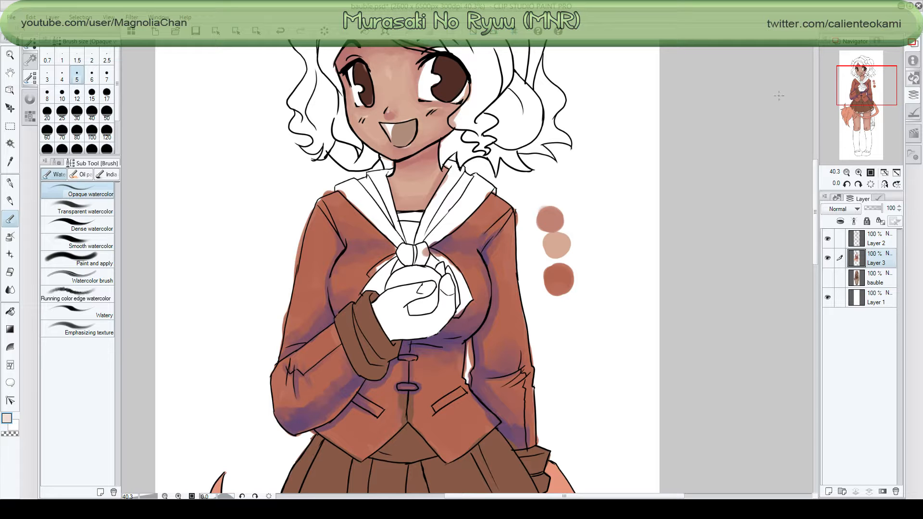
Sample the light skin tone from its swatch, set the brush size to 30, and paint the wrist and back of the raised hand.
left_click_drag(856, 83, 852, 98)
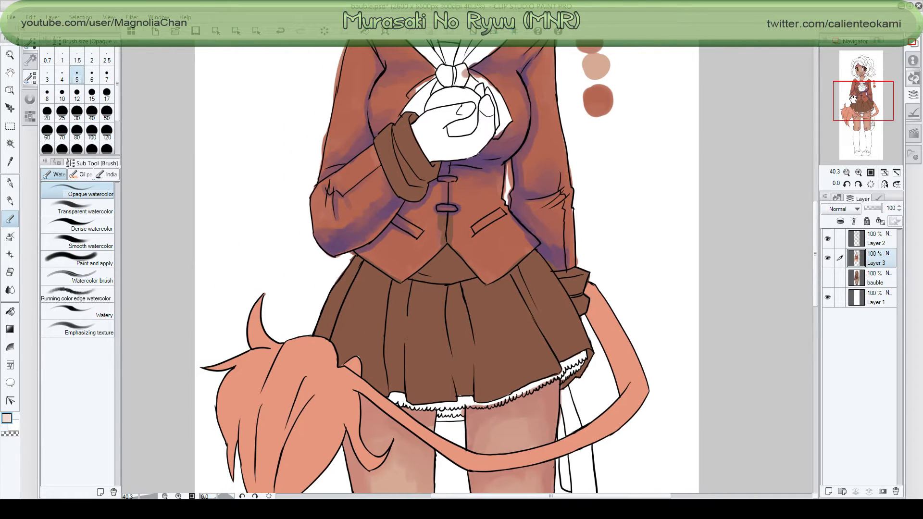
left_click(594, 70, "alt")
left_click(77, 114)
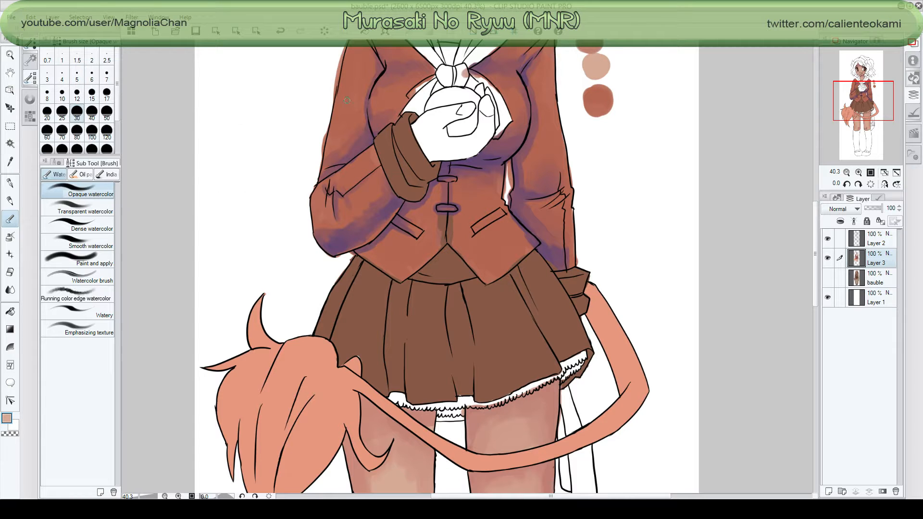
left_click_drag(437, 117, 444, 148)
mouse_move(442, 144)
left_mouse_down()
mouse_move(431, 119)
mouse_move(438, 127)
mouse_move(426, 123)
mouse_move(430, 151)
mouse_move(415, 128)
mouse_move(429, 156)
mouse_move(425, 147)
mouse_move(436, 155)
mouse_move(417, 134)
mouse_move(432, 155)
mouse_move(455, 153)
mouse_move(442, 145)
left_mouse_up()
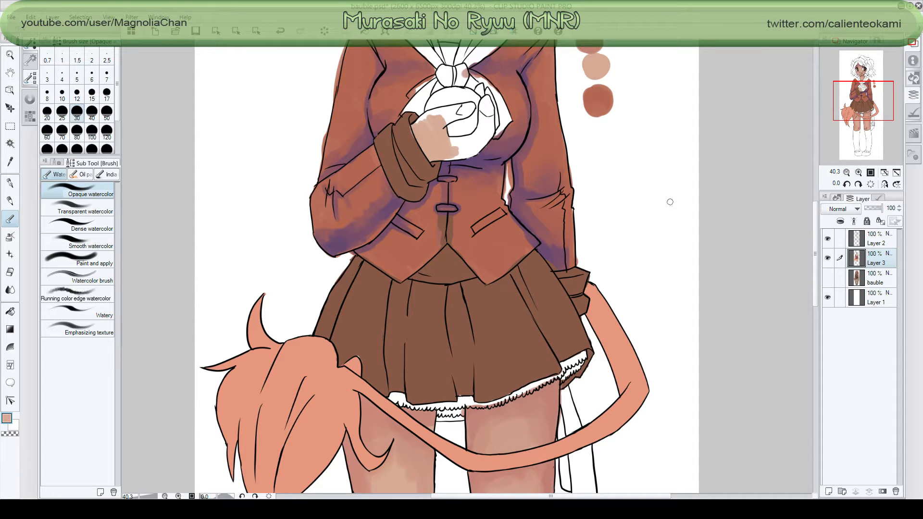
Show the bauble reference layer behind the upper body.
left_click_drag(858, 112, 860, 87)
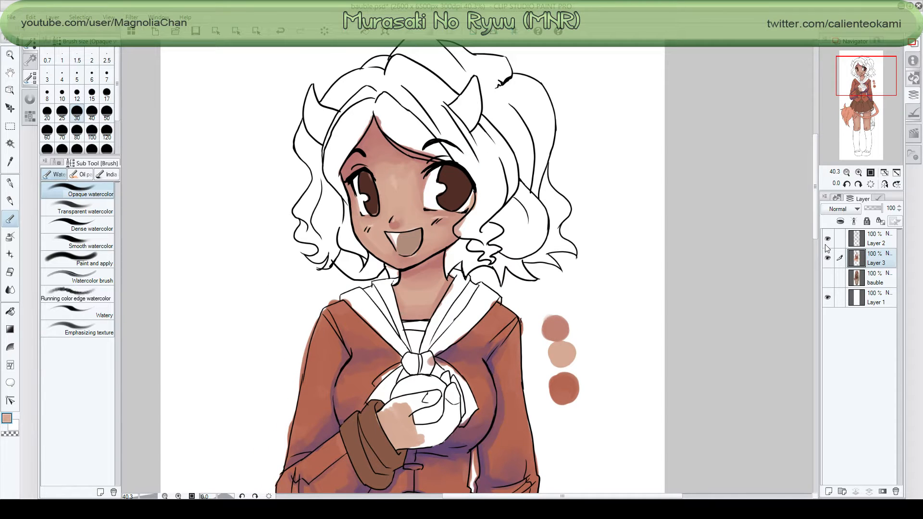
left_click(828, 278)
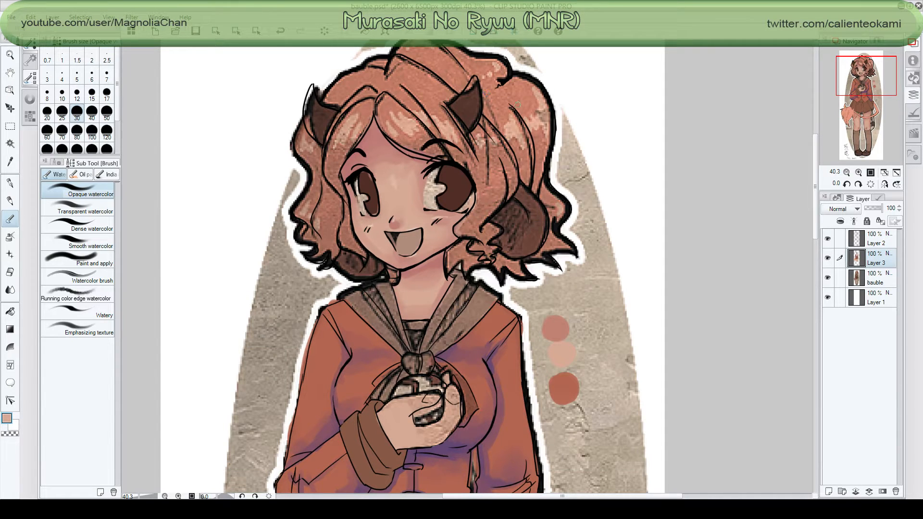
Sample the light salmon hair color from the reference and paint the bangs, crown and right-side hair with brush sizes 40 and 50.
left_click(493, 56, "alt")
left_click(93, 115)
mouse_move(404, 107)
left_mouse_down()
mouse_move(446, 139)
mouse_move(454, 135)
mouse_move(453, 123)
mouse_move(391, 108)
mouse_move(408, 129)
left_mouse_up()
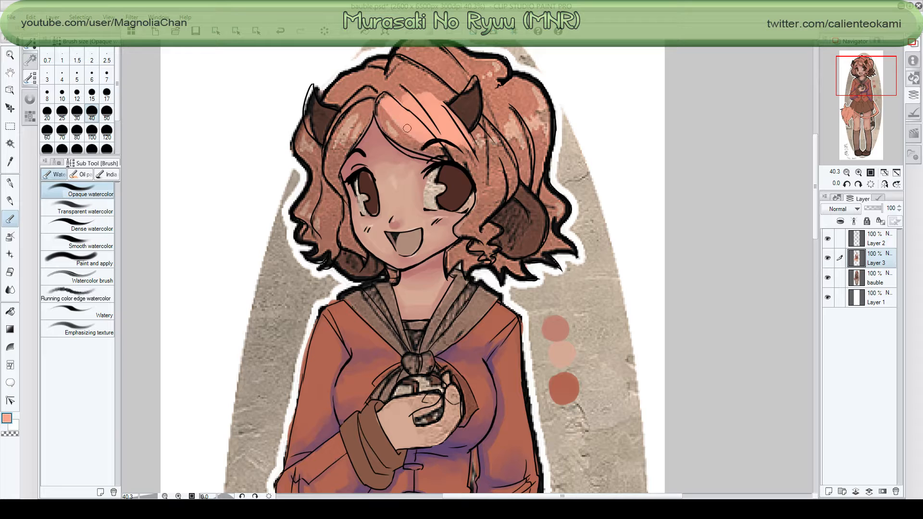
left_click(106, 114)
mouse_move(411, 139)
left_mouse_down()
mouse_move(377, 94)
mouse_move(399, 130)
mouse_move(379, 115)
mouse_move(393, 138)
mouse_move(469, 168)
mouse_move(464, 149)
mouse_move(480, 135)
mouse_move(474, 139)
mouse_move(488, 93)
mouse_move(474, 70)
mouse_move(443, 98)
mouse_move(430, 74)
mouse_move(407, 86)
left_mouse_up()
mouse_move(486, 132)
left_mouse_down()
mouse_move(488, 178)
mouse_move(476, 176)
mouse_move(483, 211)
mouse_move(481, 193)
mouse_move(501, 184)
mouse_move(495, 202)
mouse_move(509, 184)
mouse_move(488, 208)
mouse_move(516, 179)
mouse_move(493, 213)
mouse_move(519, 148)
mouse_move(519, 162)
mouse_move(508, 180)
mouse_move(504, 148)
mouse_move(526, 120)
mouse_move(502, 150)
mouse_move(490, 146)
mouse_move(521, 109)
mouse_move(503, 126)
mouse_move(507, 99)
mouse_move(494, 82)
mouse_move(512, 131)
mouse_move(526, 121)
mouse_move(514, 93)
mouse_move(542, 142)
mouse_move(532, 98)
mouse_move(532, 157)
mouse_move(506, 151)
mouse_move(551, 206)
mouse_move(519, 161)
mouse_move(537, 173)
mouse_move(533, 159)
mouse_move(560, 210)
mouse_move(563, 202)
mouse_move(560, 218)
mouse_move(555, 194)
left_mouse_up()
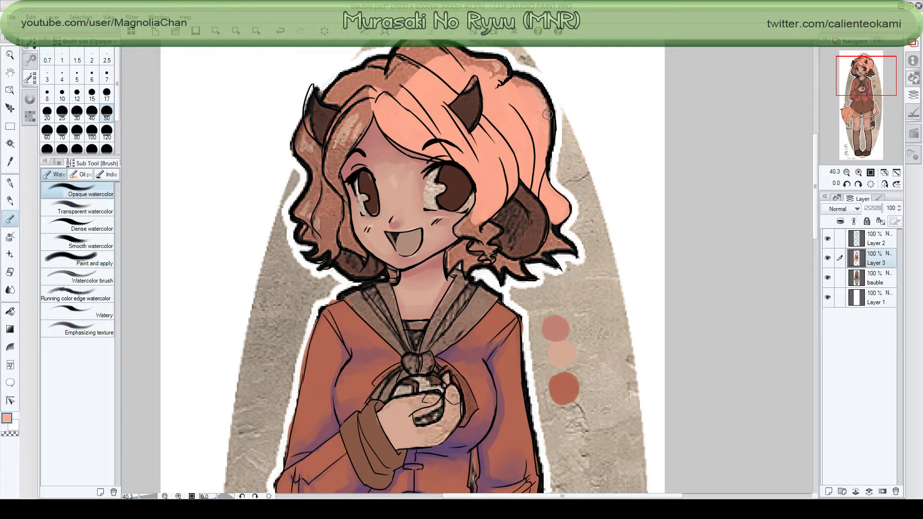
mouse_move(545, 115)
left_mouse_down()
mouse_move(543, 172)
mouse_move(547, 115)
mouse_move(537, 102)
mouse_move(545, 135)
mouse_move(531, 89)
mouse_move(549, 135)
left_mouse_up()
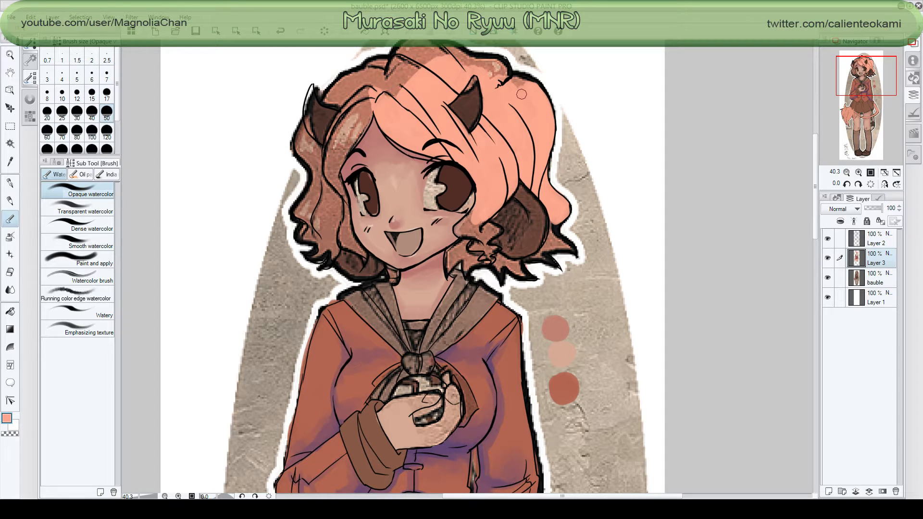
mouse_move(522, 94)
left_mouse_down()
mouse_move(492, 78)
mouse_move(525, 83)
left_mouse_up()
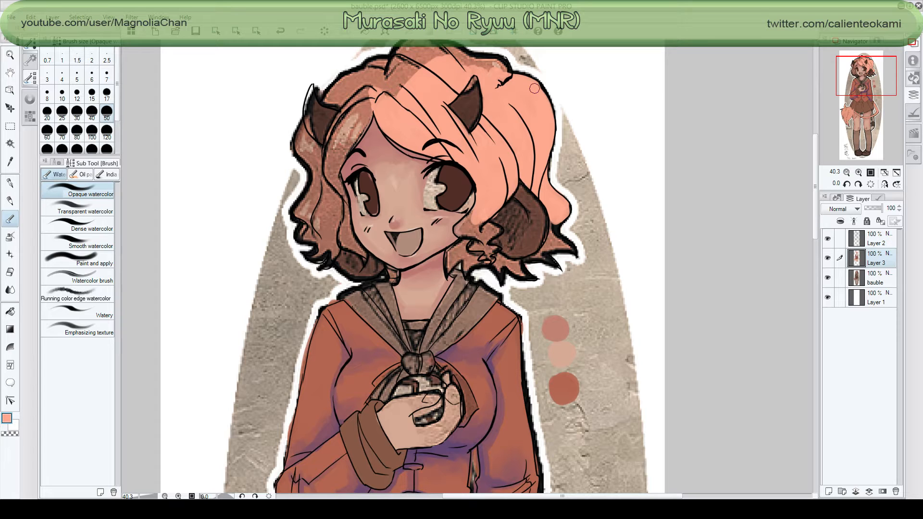
mouse_move(485, 217)
left_mouse_down()
mouse_move(461, 232)
mouse_move(480, 227)
mouse_move(459, 252)
left_mouse_up()
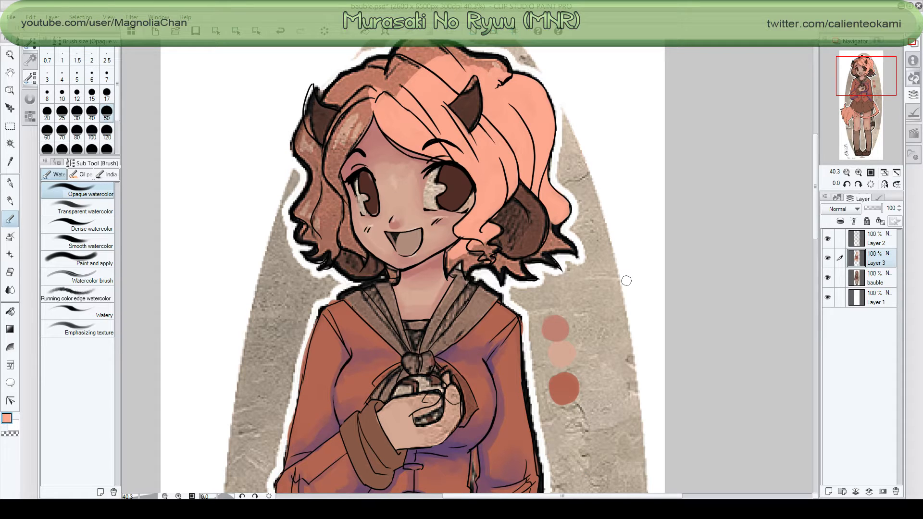
Paint a salmon hair color swatch beside the skin swatches and hide the bauble reference layer.
left_click_drag(601, 341, 603, 329)
left_click(827, 278)
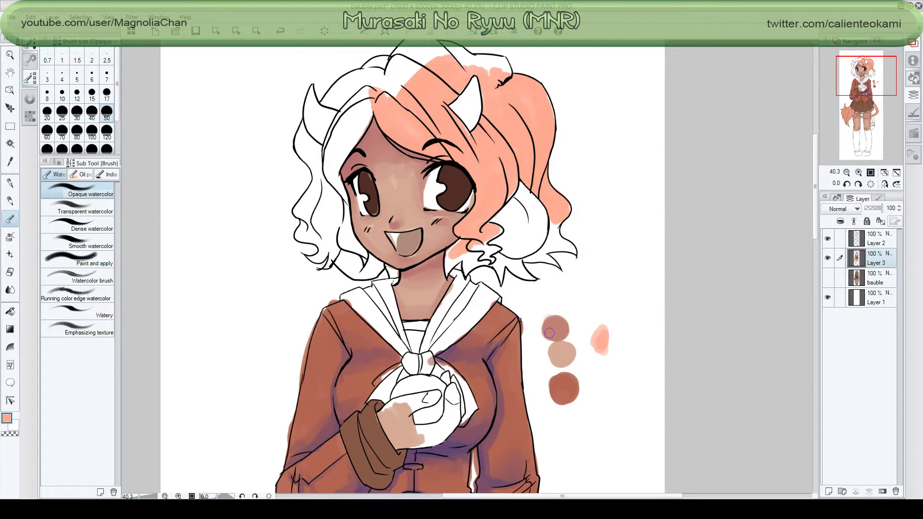
left_click_drag(601, 319, 596, 338)
Fill the crown and the left-side hair down to the curls with flat salmon using the G-pen.
left_click_drag(390, 85, 403, 119)
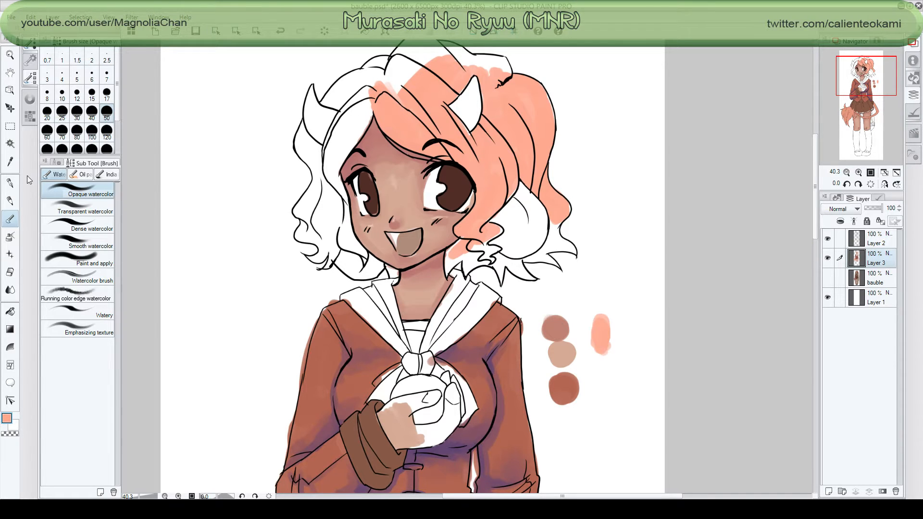
left_click(10, 183)
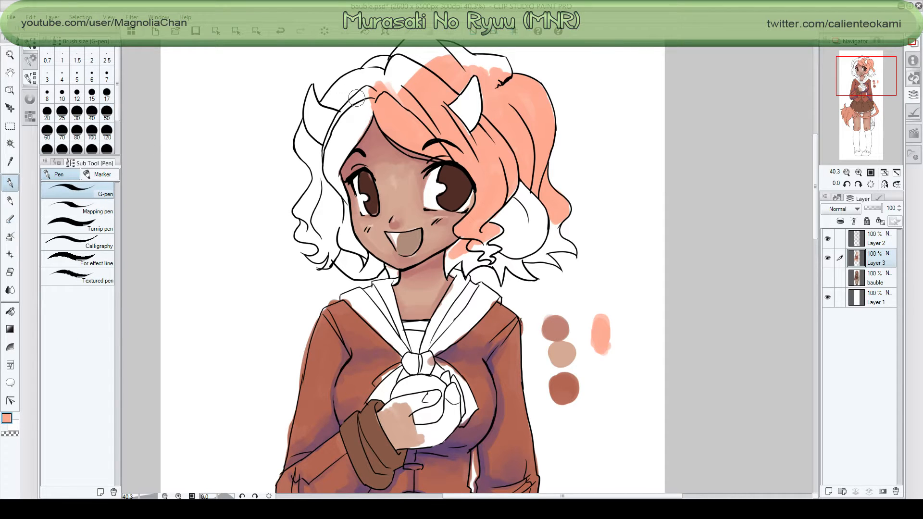
mouse_move(357, 99)
left_mouse_down()
mouse_move(323, 159)
mouse_move(345, 115)
mouse_move(336, 143)
mouse_move(370, 103)
mouse_move(364, 119)
mouse_move(327, 179)
mouse_move(300, 125)
mouse_move(302, 155)
mouse_move(301, 138)
mouse_move(318, 167)
mouse_move(303, 129)
mouse_move(319, 151)
mouse_move(324, 136)
mouse_move(302, 127)
mouse_move(308, 138)
mouse_move(344, 96)
mouse_move(324, 100)
mouse_move(347, 112)
mouse_move(367, 81)
mouse_move(325, 104)
mouse_move(390, 63)
mouse_move(364, 71)
mouse_move(357, 91)
mouse_move(394, 69)
mouse_move(398, 104)
mouse_move(421, 66)
left_mouse_up()
left_click(325, 102)
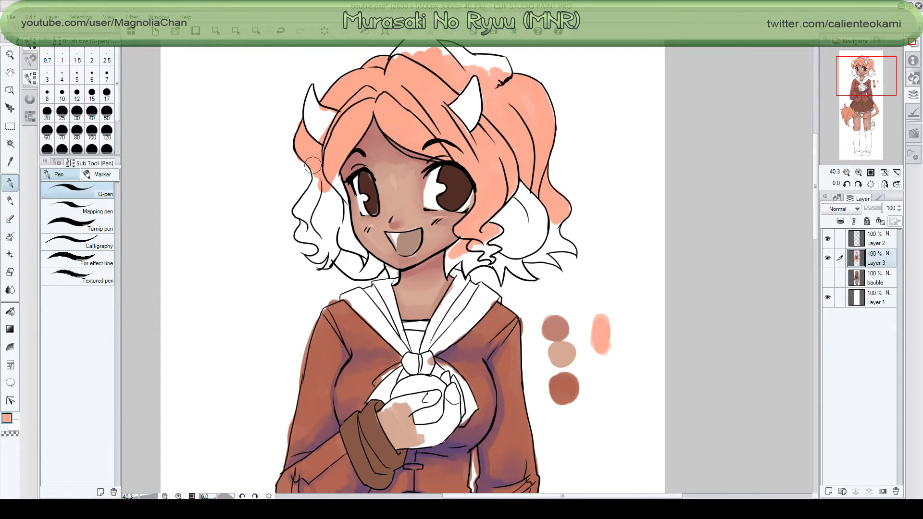
mouse_move(312, 166)
left_mouse_down()
mouse_move(315, 188)
mouse_move(298, 207)
mouse_move(306, 219)
mouse_move(299, 236)
mouse_move(318, 239)
mouse_move(306, 194)
mouse_move(322, 233)
mouse_move(327, 221)
mouse_move(316, 185)
mouse_move(329, 214)
mouse_move(329, 182)
mouse_move(340, 217)
mouse_move(330, 172)
mouse_move(348, 244)
mouse_move(341, 229)
mouse_move(308, 257)
mouse_move(323, 261)
mouse_move(327, 246)
mouse_move(324, 268)
mouse_move(341, 240)
mouse_move(361, 254)
left_mouse_up()
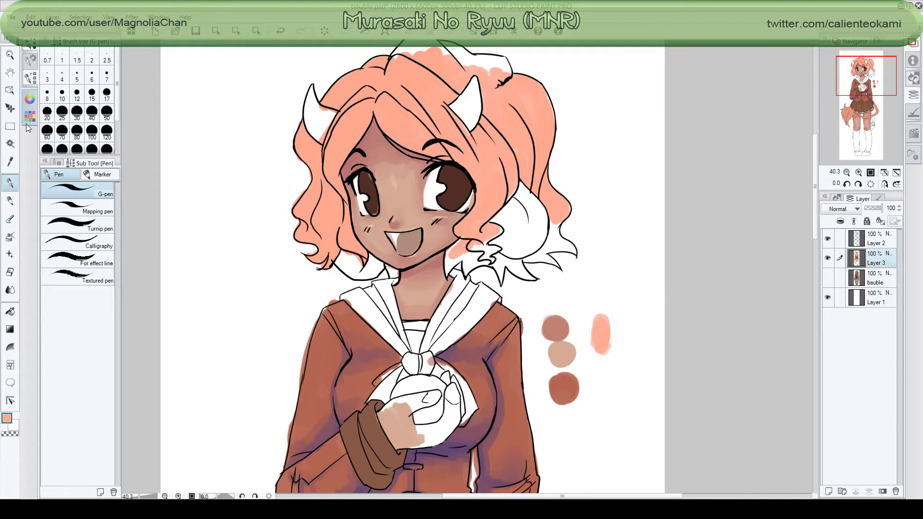
Auto-select the unpainted white areas at the top of the hair, in the right-side curls and beside the neck.
left_click(9, 143)
left_click(434, 52)
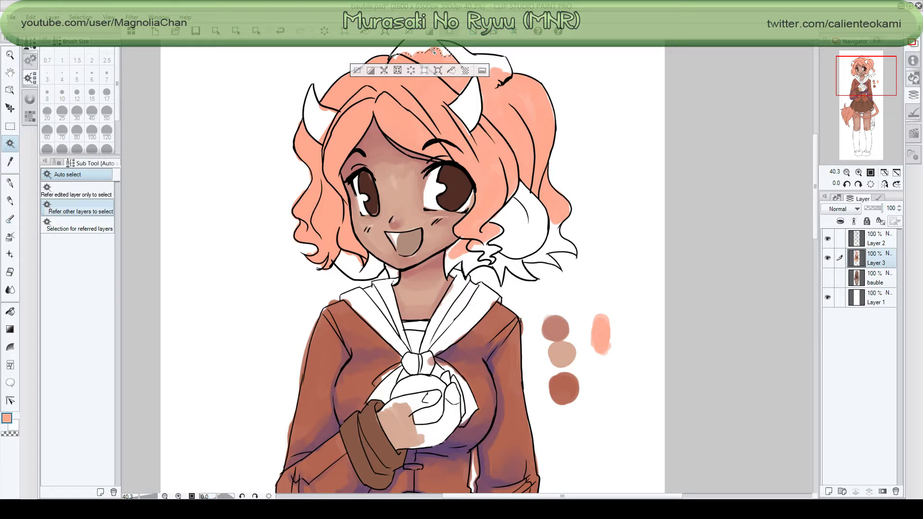
left_click(491, 63, "shift")
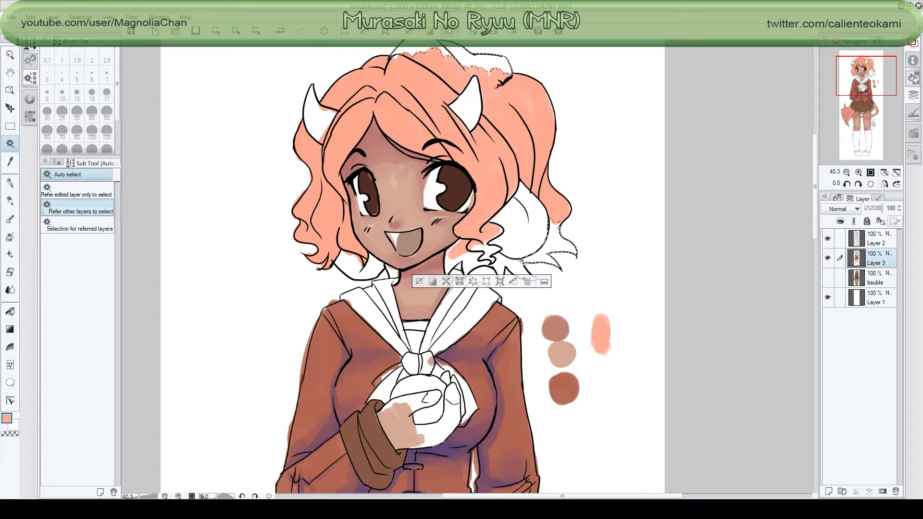
left_click(551, 240, "shift")
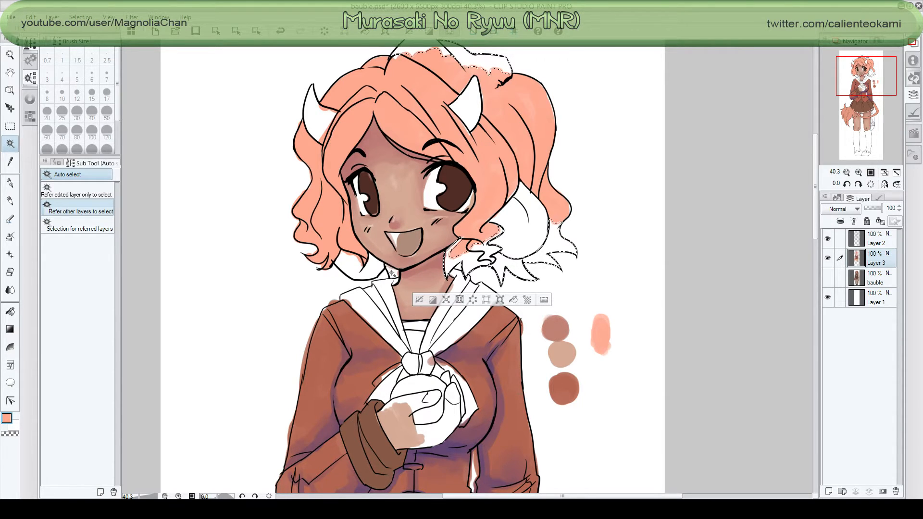
Paint the selected hair areas salmon with the G-pen and clear the selection.
left_click(9, 184)
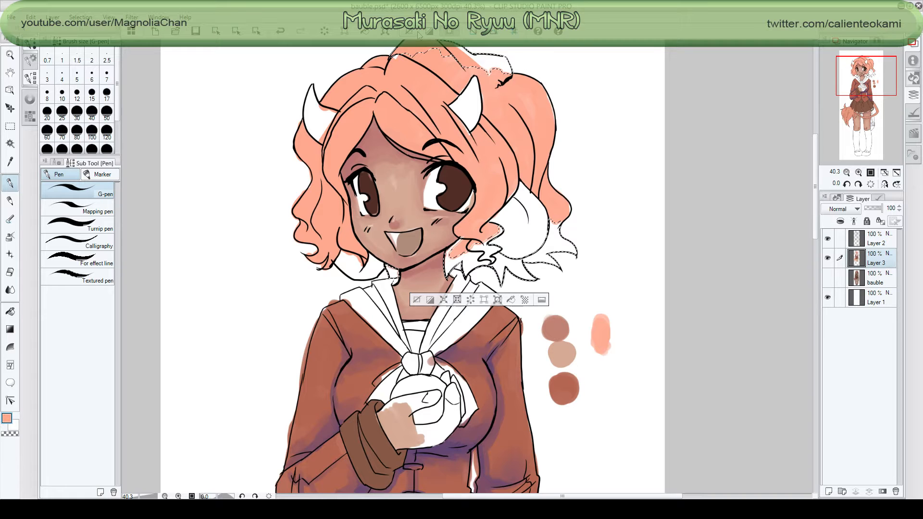
mouse_move(459, 53)
left_mouse_down()
mouse_move(515, 67)
mouse_move(470, 60)
left_mouse_up()
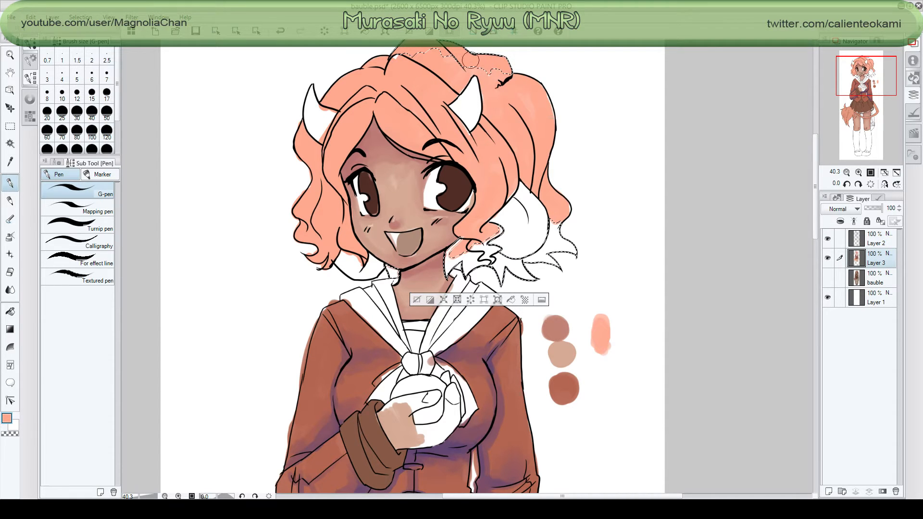
mouse_move(481, 260)
left_mouse_down()
mouse_move(488, 232)
mouse_move(500, 236)
mouse_move(508, 284)
mouse_move(488, 267)
mouse_move(461, 277)
mouse_move(444, 252)
mouse_move(442, 278)
mouse_move(479, 282)
mouse_move(531, 270)
mouse_move(546, 281)
mouse_move(403, 276)
left_mouse_up()
mouse_move(529, 262)
left_mouse_down()
mouse_move(551, 231)
mouse_move(563, 250)
mouse_move(556, 262)
mouse_move(559, 226)
left_mouse_up()
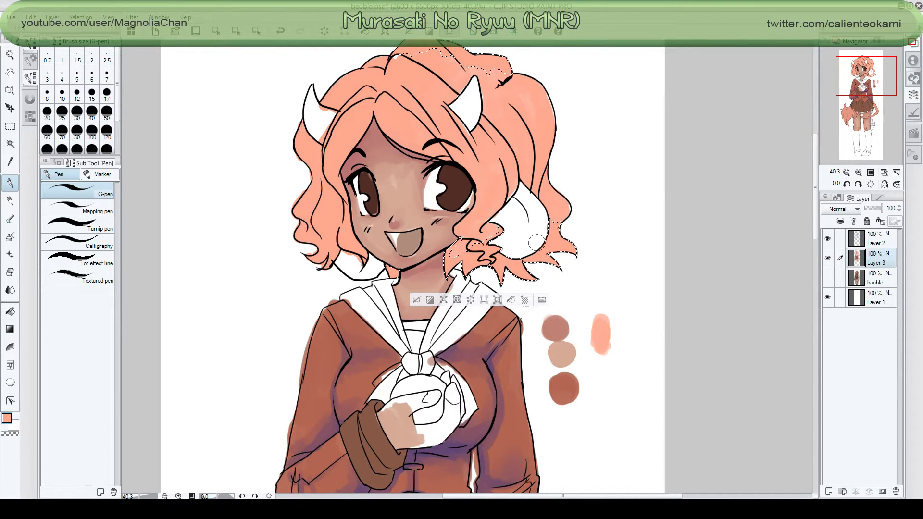
key("ctrl+d")
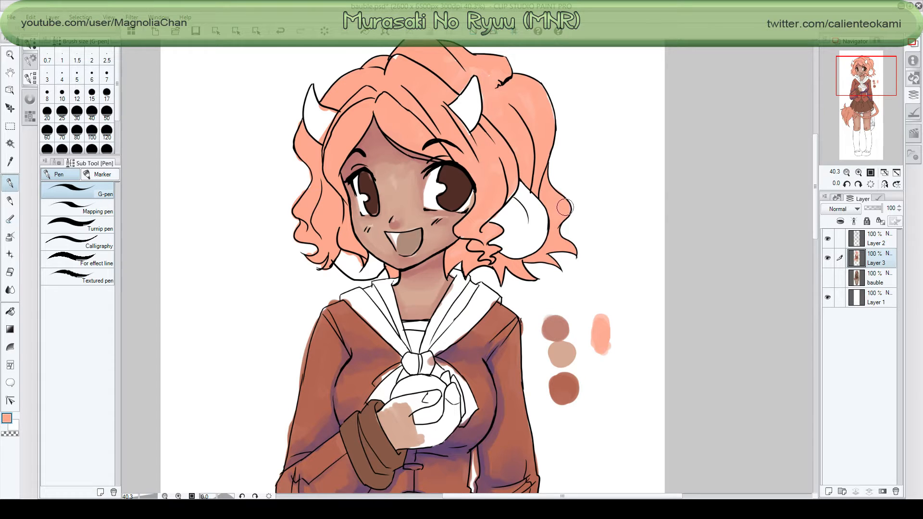
Touch up the remaining gaps in the flat salmon hair around the curls, bangs and side locks.
left_click_drag(467, 240, 485, 240)
mouse_move(457, 139)
left_mouse_down()
mouse_move(457, 129)
mouse_move(464, 138)
left_mouse_up()
mouse_move(484, 67)
left_mouse_down()
mouse_move(488, 105)
mouse_move(532, 111)
left_mouse_up()
mouse_move(321, 184)
left_mouse_down()
mouse_move(308, 199)
mouse_move(319, 217)
mouse_move(354, 216)
mouse_move(369, 194)
mouse_move(316, 158)
mouse_move(337, 212)
left_mouse_up()
Choose a dark red hair shading color with the Opaque watercolor brush and paint its swatch over the edge of the salmon swatch.
left_click(371, 182, "alt")
left_click(10, 218)
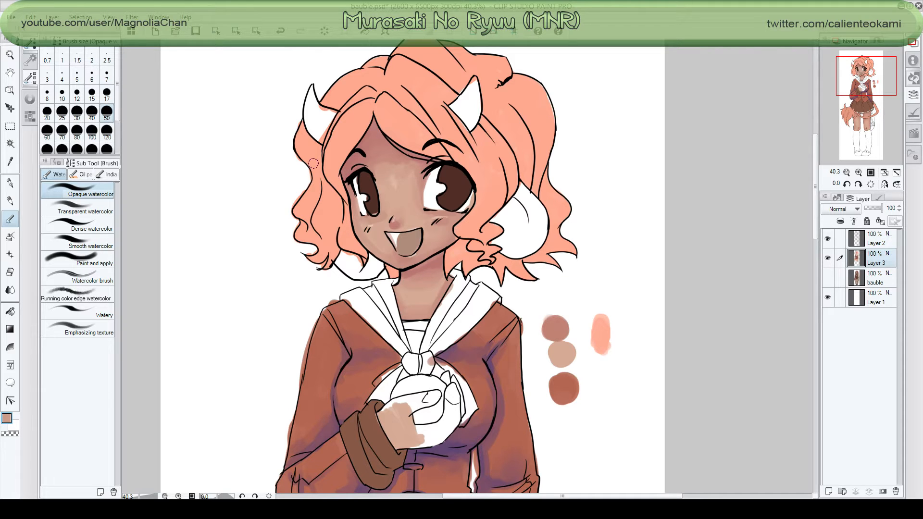
left_click_drag(603, 322, 604, 332)
key("ctrl+z")
left_click_drag(586, 203, 595, 203)
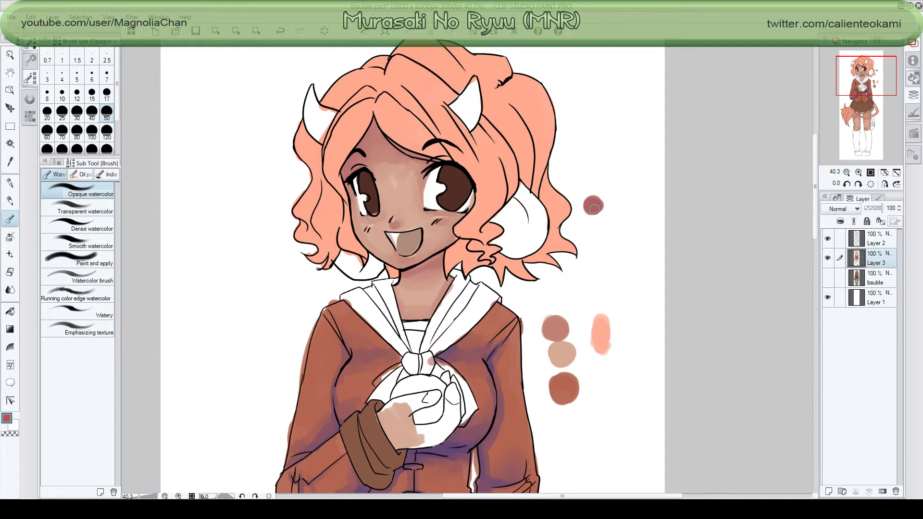
key("ctrl+z")
left_click_drag(607, 314, 613, 320)
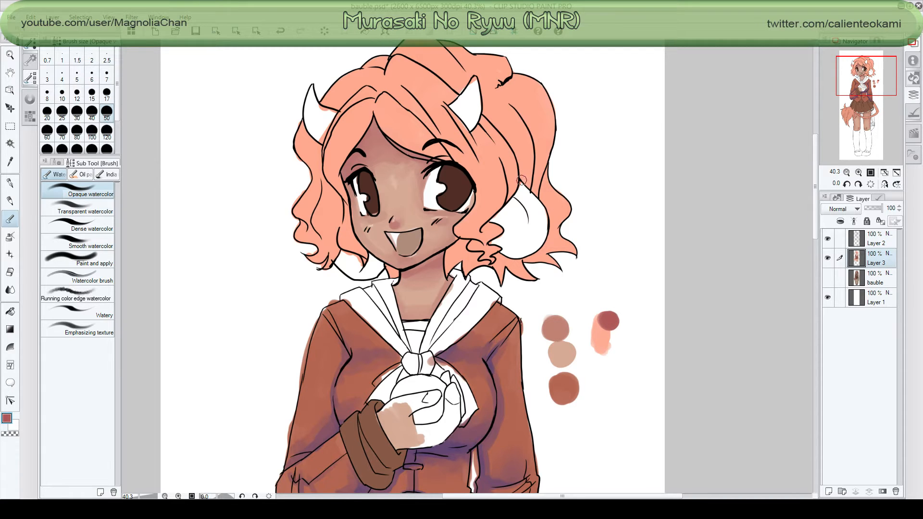
Shade the strand above the right ear, the left lock framing the face and the hair parting in dark red with Opaque watercolor.
left_click_drag(522, 180, 504, 136)
left_click(84, 207)
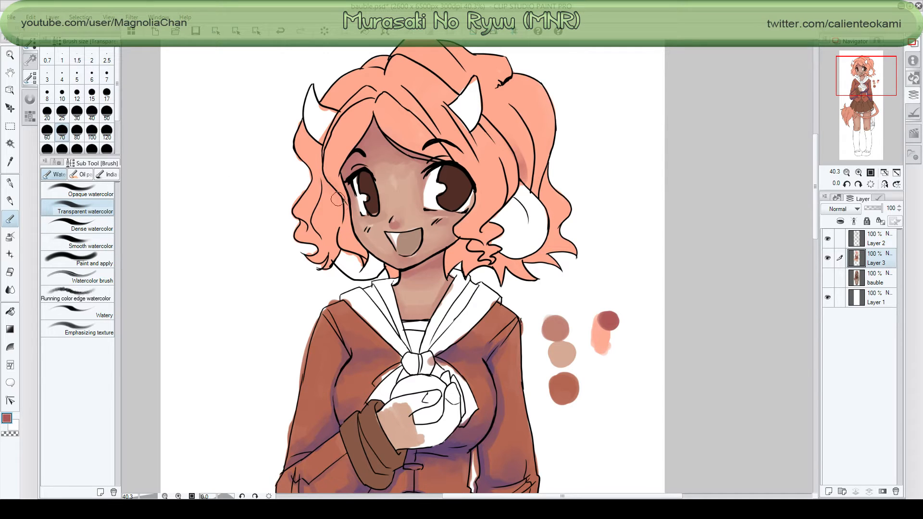
left_click(82, 193)
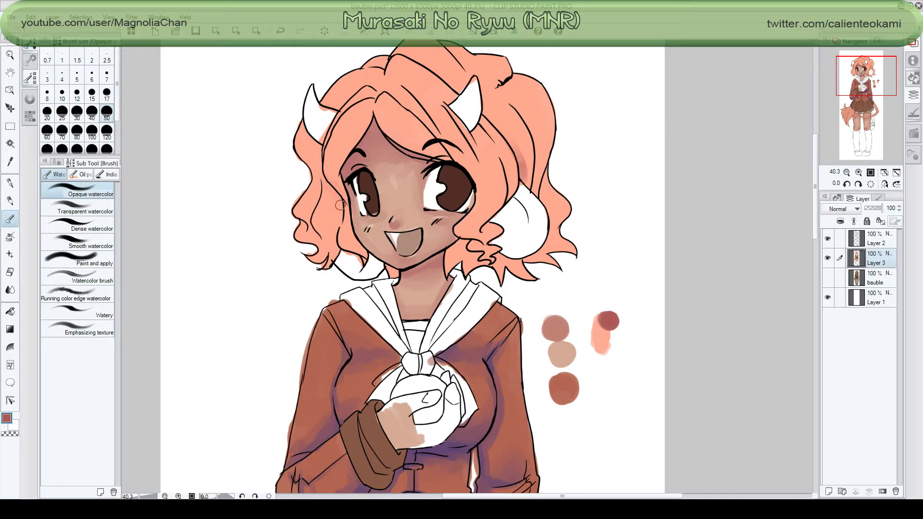
left_click_drag(327, 184, 321, 145)
mouse_move(345, 197)
left_mouse_down()
mouse_move(326, 152)
mouse_move(344, 207)
mouse_move(324, 156)
mouse_move(322, 167)
mouse_move(342, 117)
left_mouse_up()
mouse_move(338, 179)
left_mouse_down()
mouse_move(343, 153)
mouse_move(327, 158)
mouse_move(341, 155)
left_mouse_up()
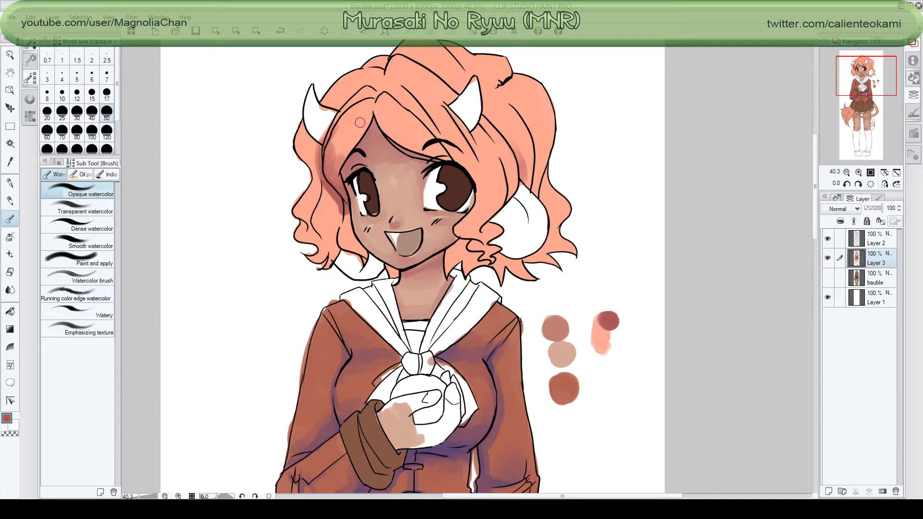
mouse_move(374, 99)
left_mouse_down()
mouse_move(370, 116)
mouse_move(373, 102)
mouse_move(371, 114)
mouse_move(357, 107)
mouse_move(368, 113)
mouse_move(359, 133)
mouse_move(356, 111)
mouse_move(336, 122)
left_mouse_up()
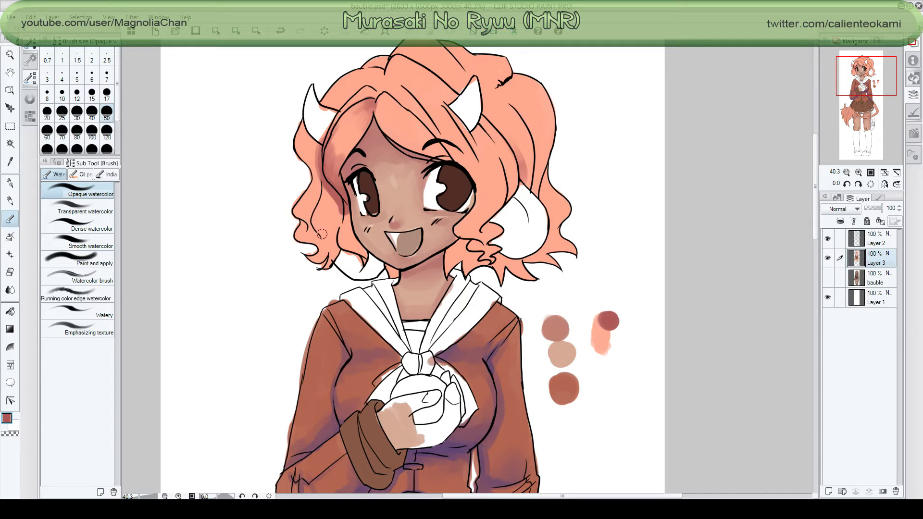
Shade the lower left curls and the hair ends beside the cheek in dark red.
mouse_move(322, 234)
left_mouse_down()
mouse_move(317, 234)
mouse_move(309, 220)
mouse_move(318, 179)
mouse_move(307, 217)
mouse_move(321, 218)
mouse_move(318, 260)
mouse_move(307, 256)
mouse_move(321, 249)
mouse_move(320, 259)
mouse_move(323, 249)
mouse_move(306, 258)
mouse_move(322, 245)
mouse_move(325, 253)
mouse_move(317, 235)
left_mouse_up()
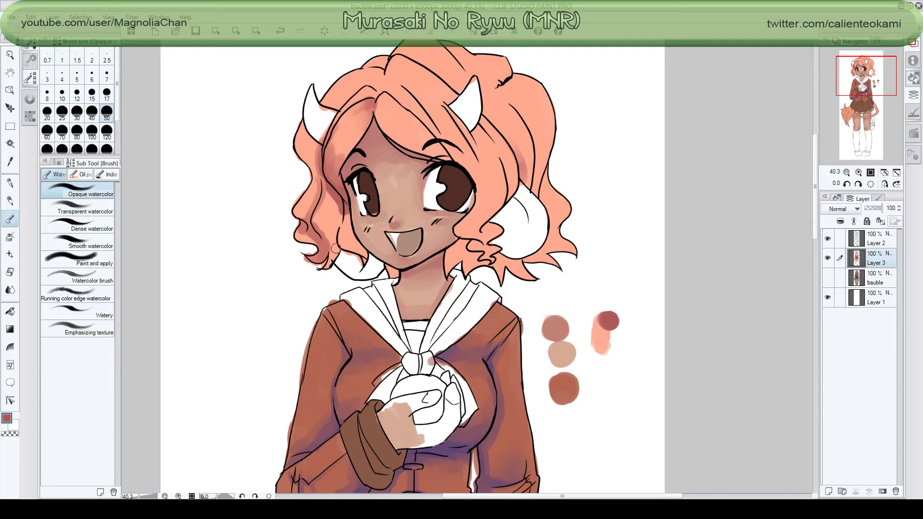
mouse_move(326, 265)
left_mouse_down()
mouse_move(329, 242)
mouse_move(311, 210)
mouse_move(312, 227)
mouse_move(319, 179)
mouse_move(313, 218)
mouse_move(336, 234)
mouse_move(339, 205)
mouse_move(336, 250)
mouse_move(337, 229)
mouse_move(329, 247)
mouse_move(329, 232)
mouse_move(320, 230)
mouse_move(325, 214)
mouse_move(331, 245)
mouse_move(320, 223)
mouse_move(325, 215)
mouse_move(328, 240)
mouse_move(333, 209)
mouse_move(329, 231)
mouse_move(345, 232)
mouse_move(344, 212)
mouse_move(359, 247)
left_mouse_up()
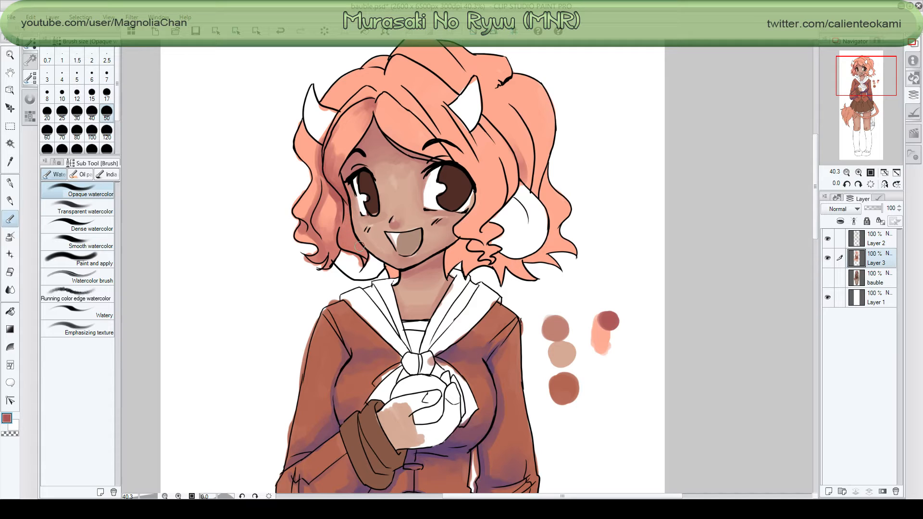
Shade the swept bangs and the strands spreading from the crown parting in dark red.
mouse_move(378, 98)
left_mouse_down()
mouse_move(447, 155)
mouse_move(387, 93)
mouse_move(399, 105)
mouse_move(393, 135)
mouse_move(377, 115)
mouse_move(393, 134)
mouse_move(383, 123)
mouse_move(447, 152)
mouse_move(425, 136)
left_mouse_up()
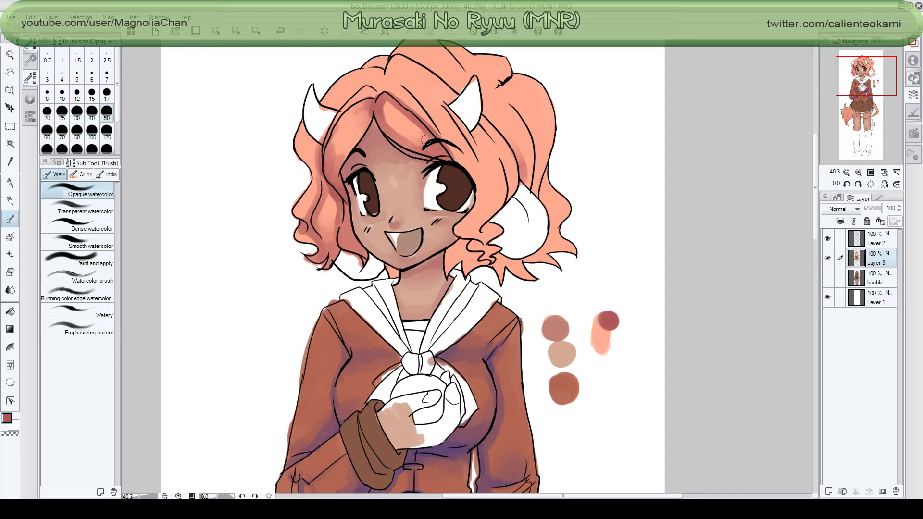
left_click_drag(383, 112, 413, 138)
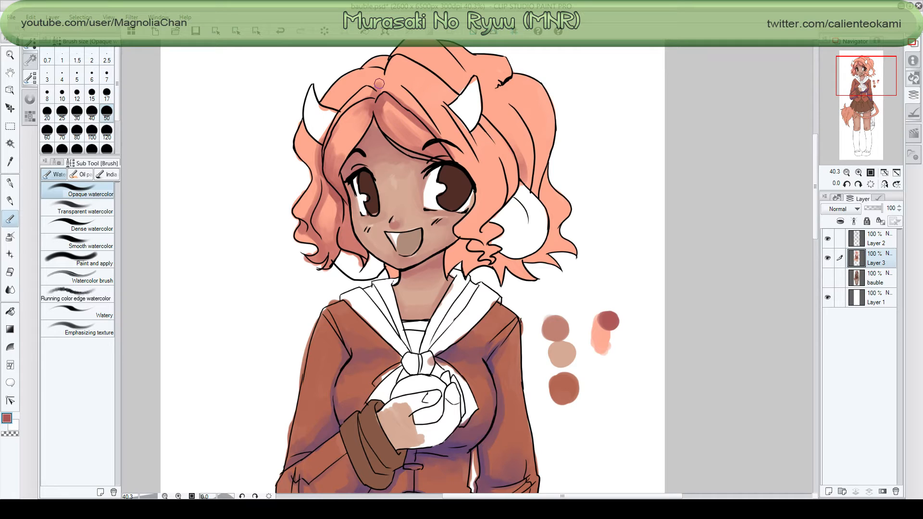
mouse_move(388, 57)
left_mouse_down()
mouse_move(377, 93)
mouse_move(423, 107)
mouse_move(457, 159)
mouse_move(419, 106)
mouse_move(447, 142)
left_mouse_up()
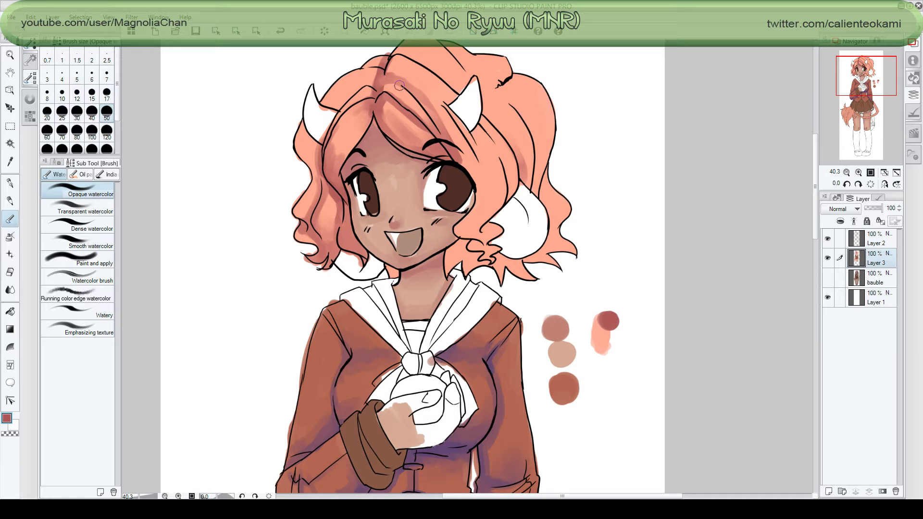
mouse_move(399, 85)
left_mouse_down()
mouse_move(423, 114)
mouse_move(387, 87)
mouse_move(371, 88)
left_mouse_up()
Shade the bunched hair behind the right horn in dark red and soften the shading with the sampled salmon base color.
mouse_move(493, 121)
left_mouse_down()
mouse_move(526, 180)
mouse_move(479, 80)
mouse_move(489, 89)
mouse_move(504, 78)
mouse_move(492, 90)
mouse_move(505, 79)
mouse_move(501, 92)
mouse_move(489, 88)
mouse_move(500, 114)
left_mouse_up()
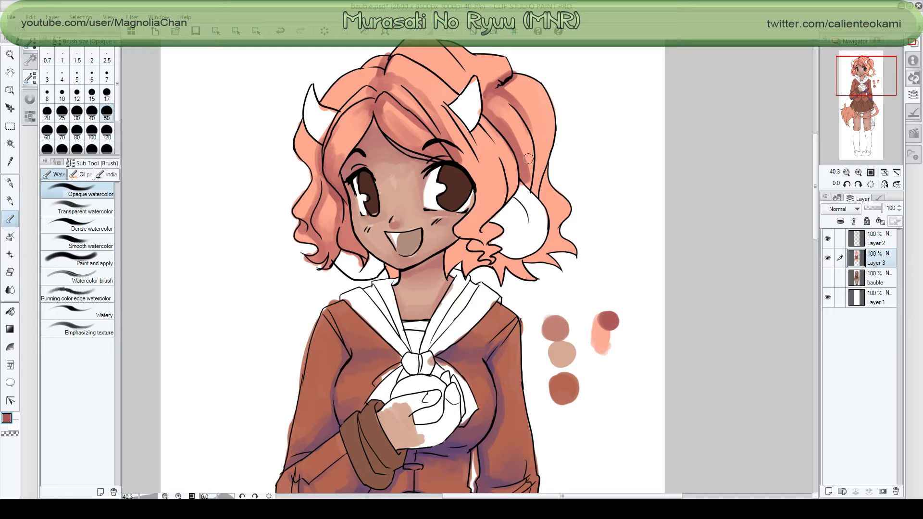
mouse_move(528, 159)
left_mouse_down()
mouse_move(540, 182)
mouse_move(515, 126)
mouse_move(495, 111)
mouse_move(523, 147)
left_mouse_up()
left_click(542, 105, "alt")
mouse_move(502, 118)
left_mouse_down()
mouse_move(530, 168)
mouse_move(520, 142)
left_mouse_up()
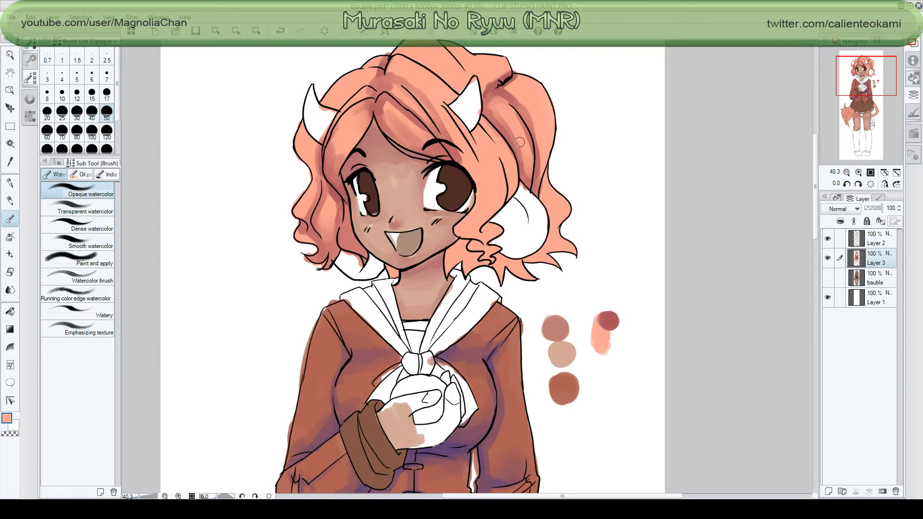
Shade the right front locks from the horn down to the curls, sampling the dark red swatch and the salmon base.
left_click(615, 320, "alt")
left_click_drag(483, 229, 510, 188)
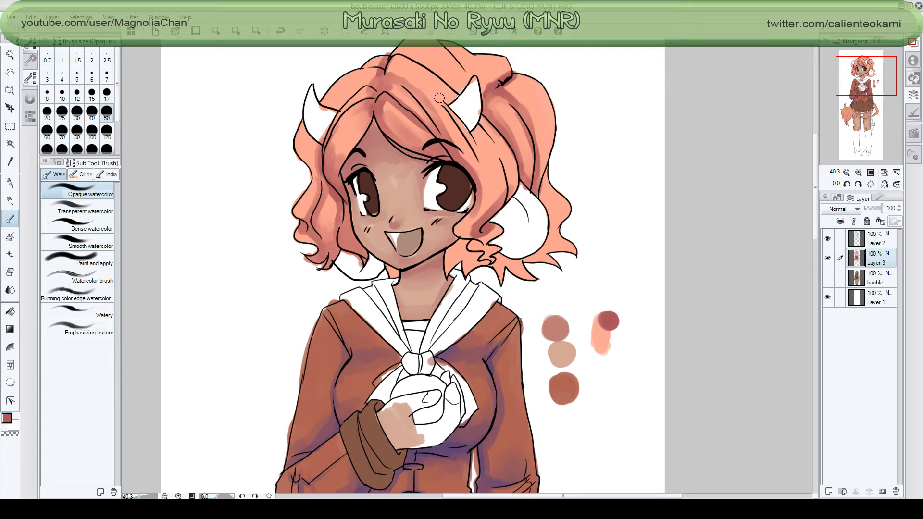
mouse_move(439, 98)
left_mouse_down()
mouse_move(479, 206)
mouse_move(502, 173)
left_mouse_up()
left_click_drag(480, 127, 504, 195)
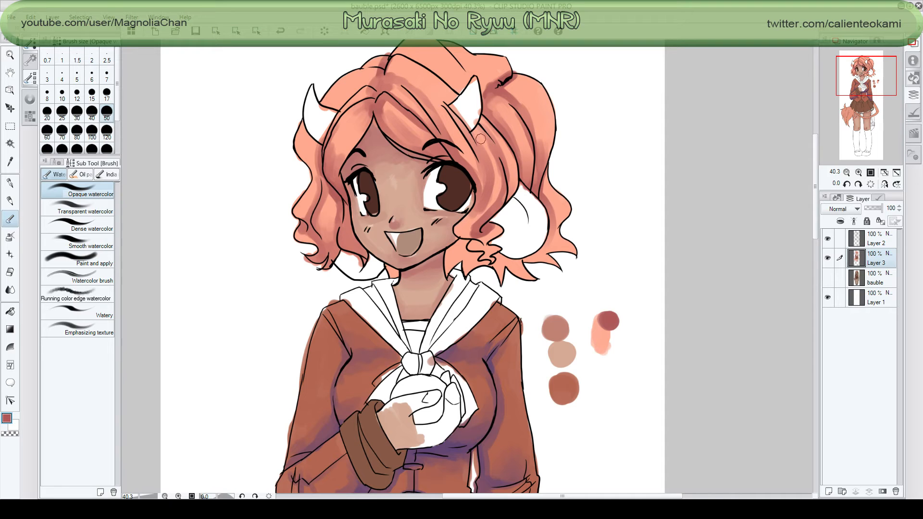
left_click(467, 222, "alt")
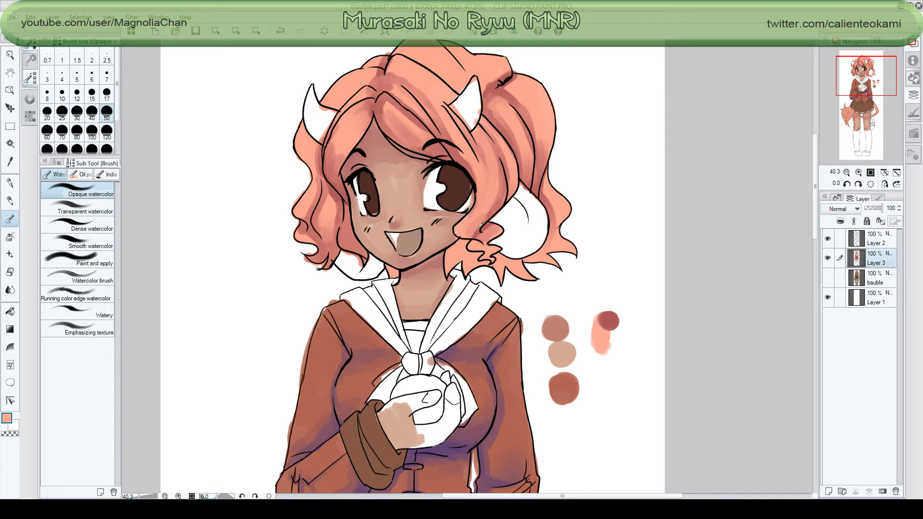
left_click(609, 315, "alt")
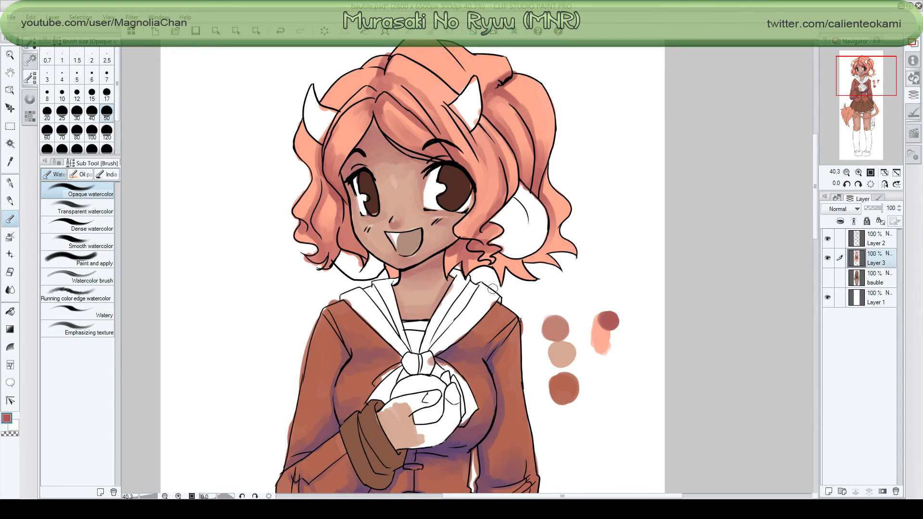
Look over the figure at a smaller scale and save the drawing.
scroll(493, 289, "down", 2)
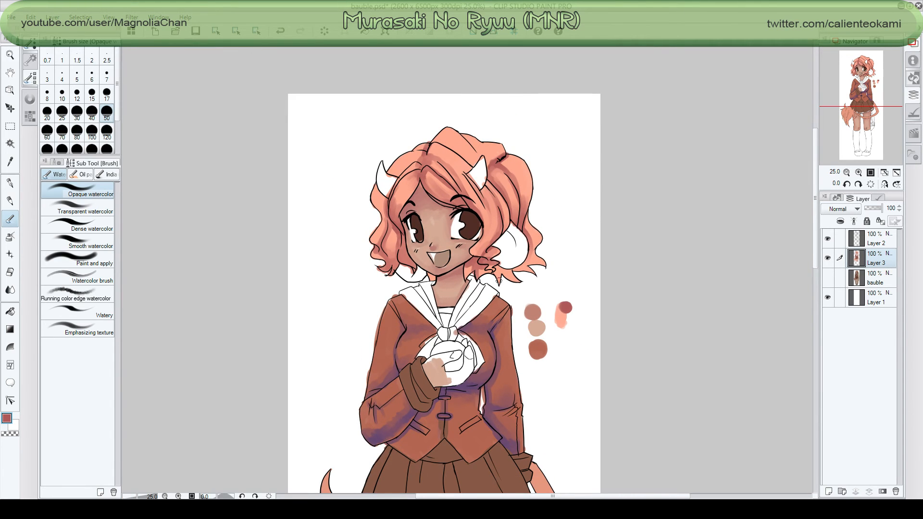
scroll(498, 281, "down", 1)
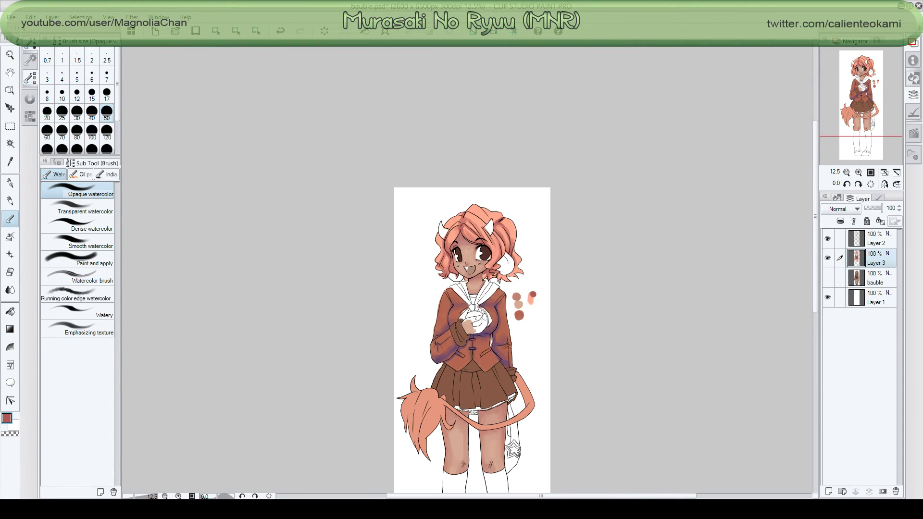
scroll(500, 279, "up", 1)
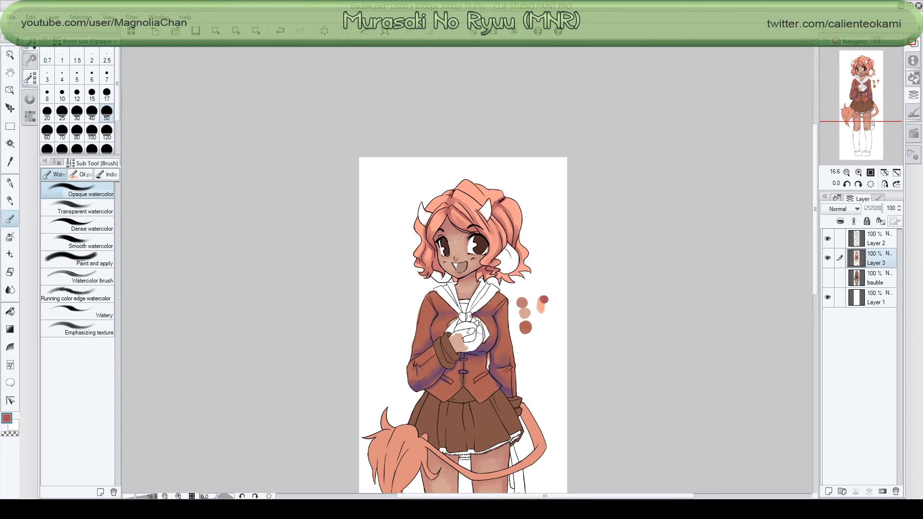
scroll(500, 279, "up", 1)
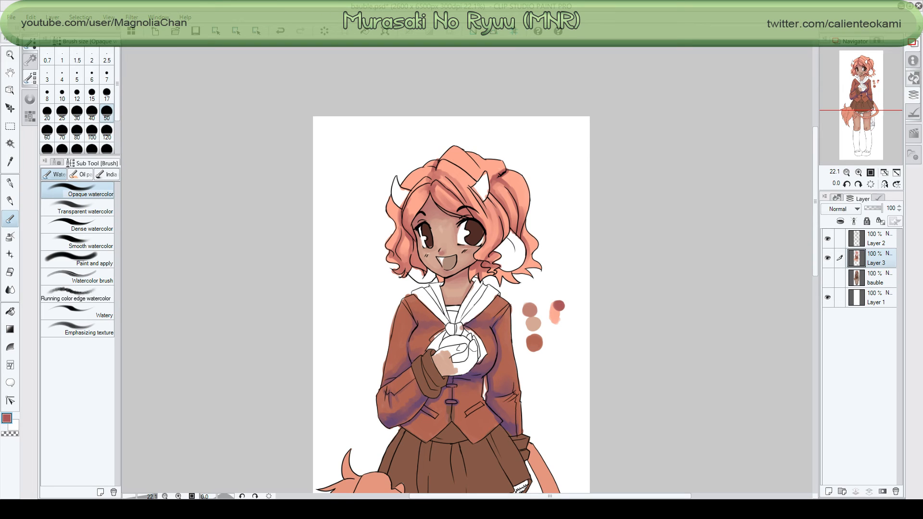
key("ctrl+s")
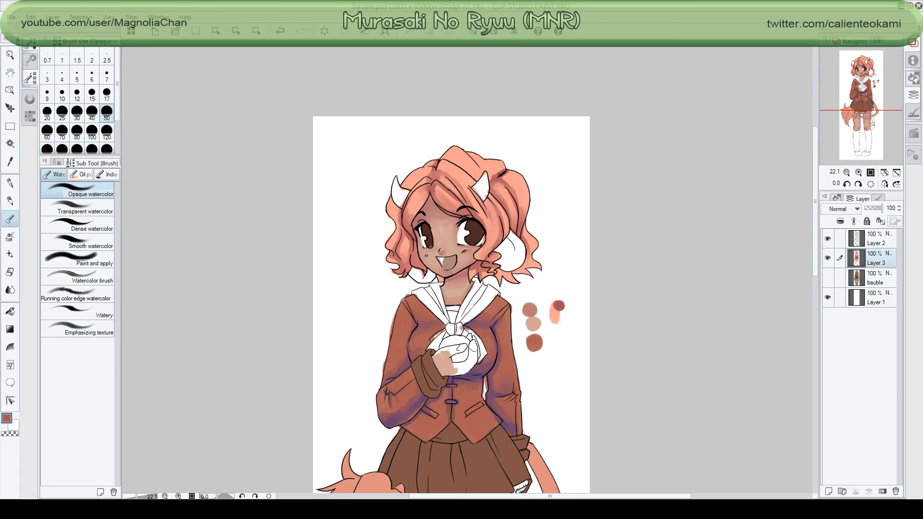